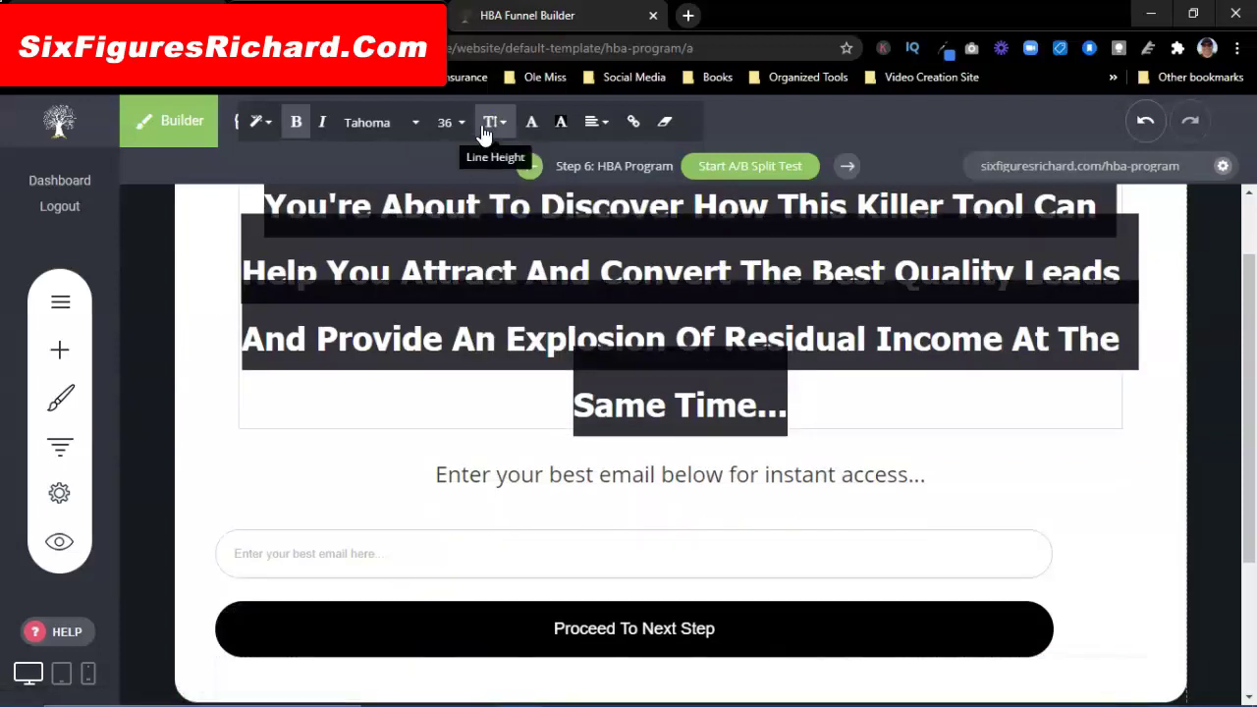
Step: Open the Line Height choices for the bold Tahoma headline
left_click(503, 125)
Step: Set the headline's line spacing to 0.8
left_click(515, 180)
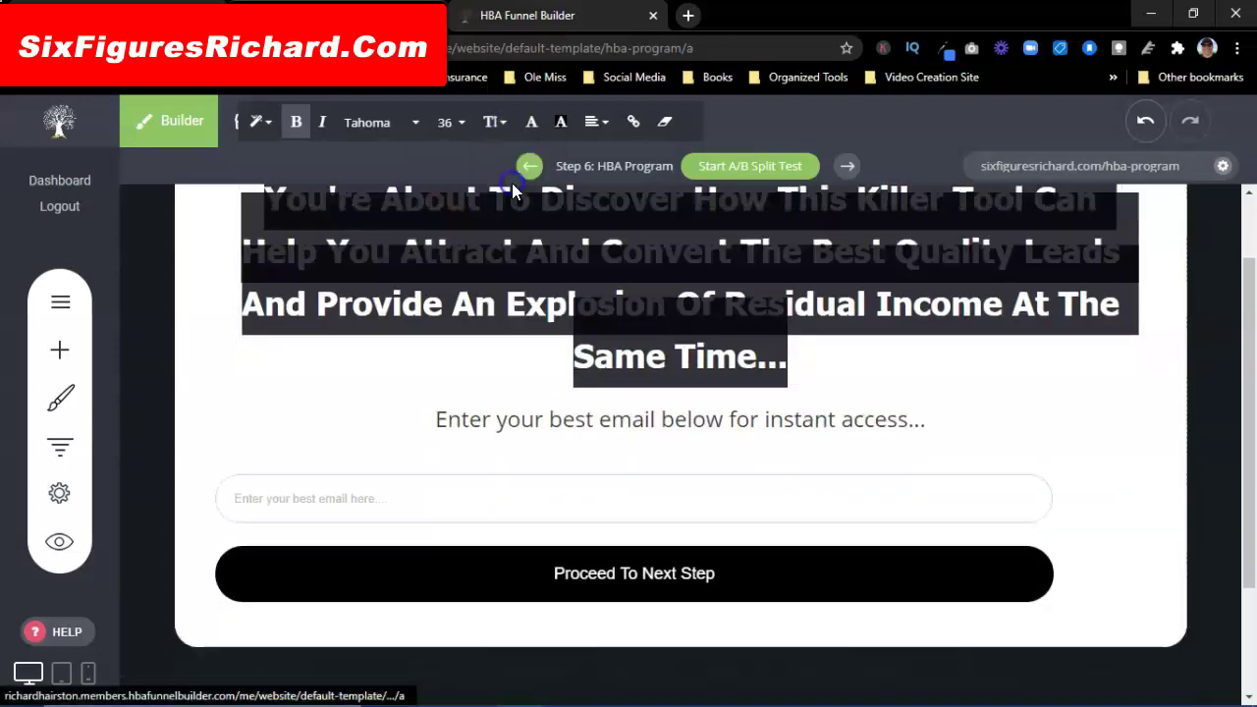
left_click(830, 374)
scroll(508, 399, "up", 1)
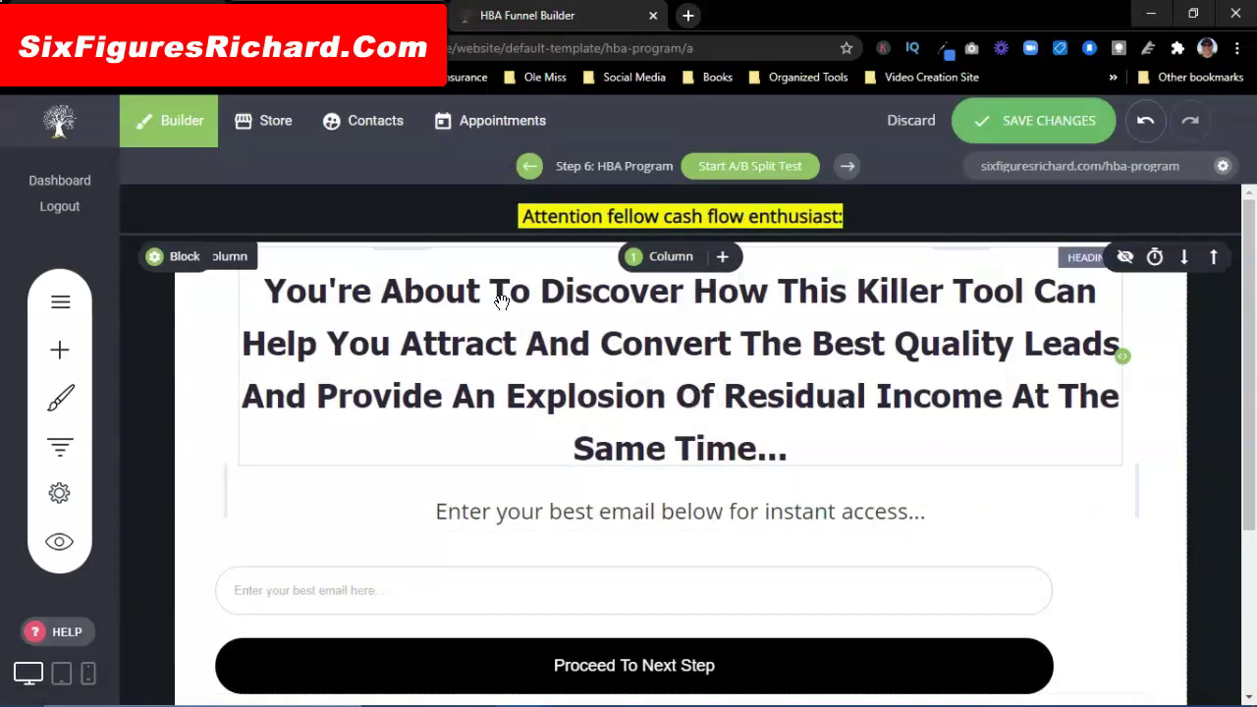
Step: Select the headline text, check the Style choices without changing them, and compare with the sales page
left_click(790, 454)
left_click_drag(791, 450, 267, 291)
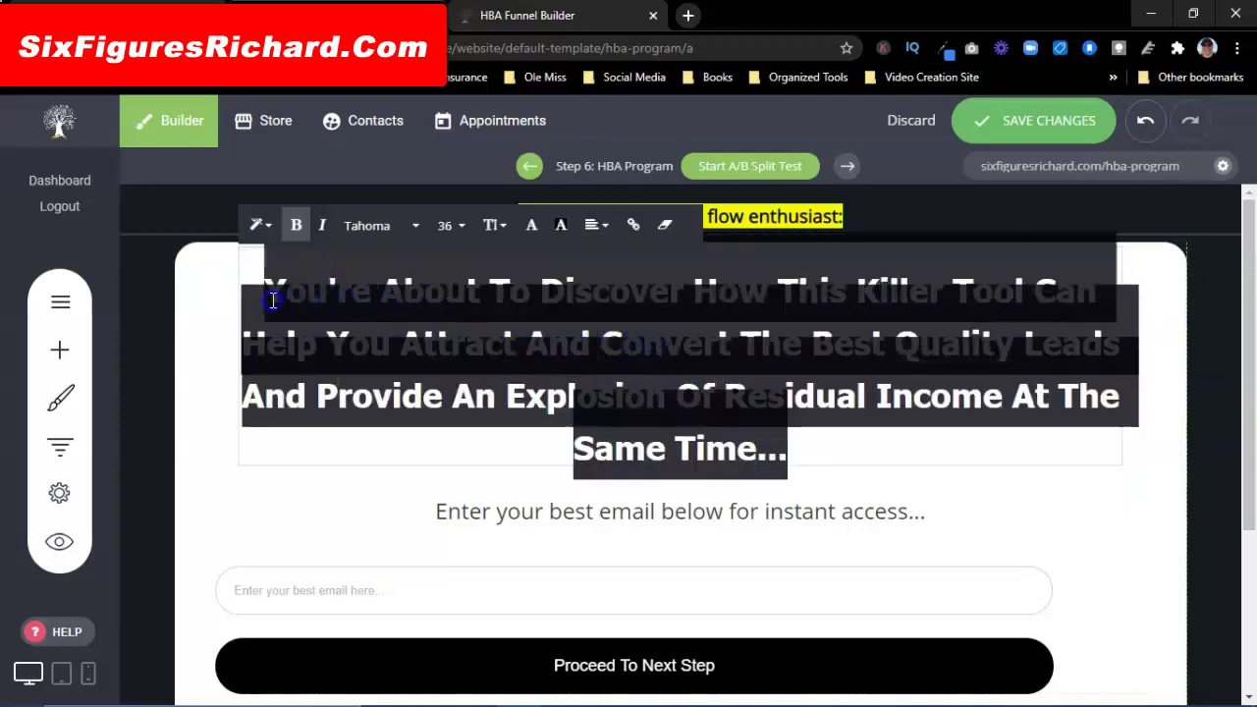
left_click(265, 229)
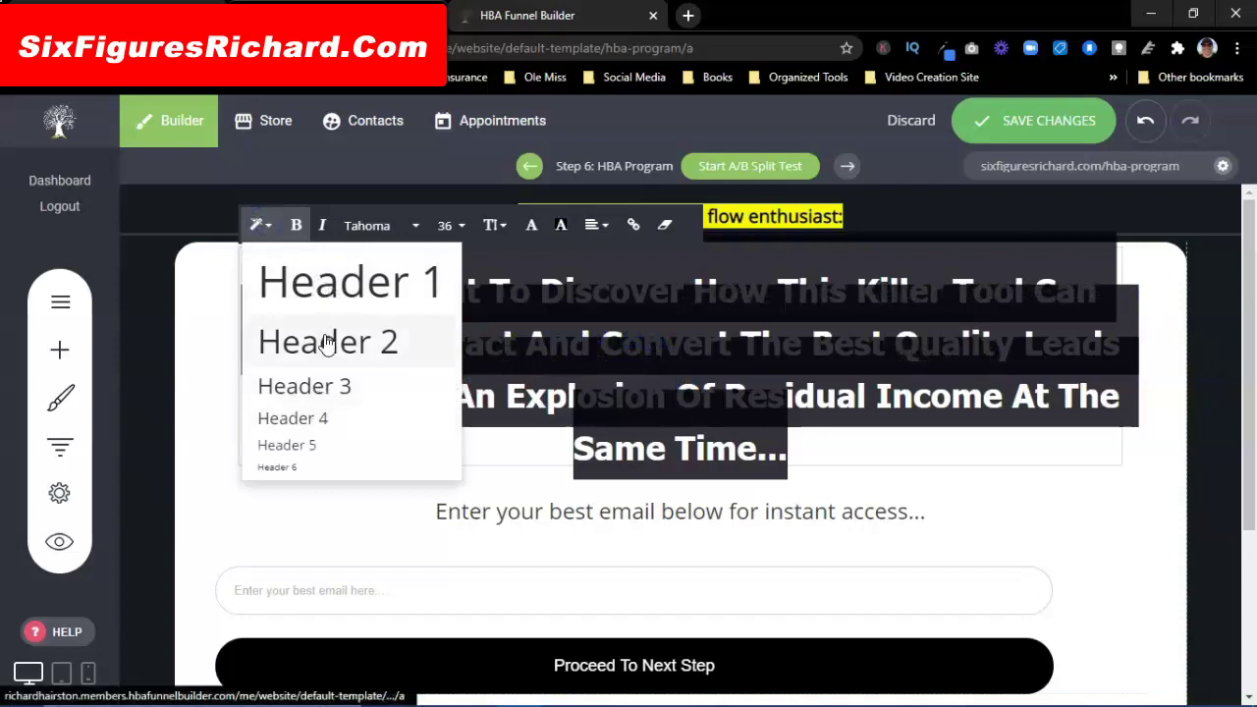
left_click(830, 438)
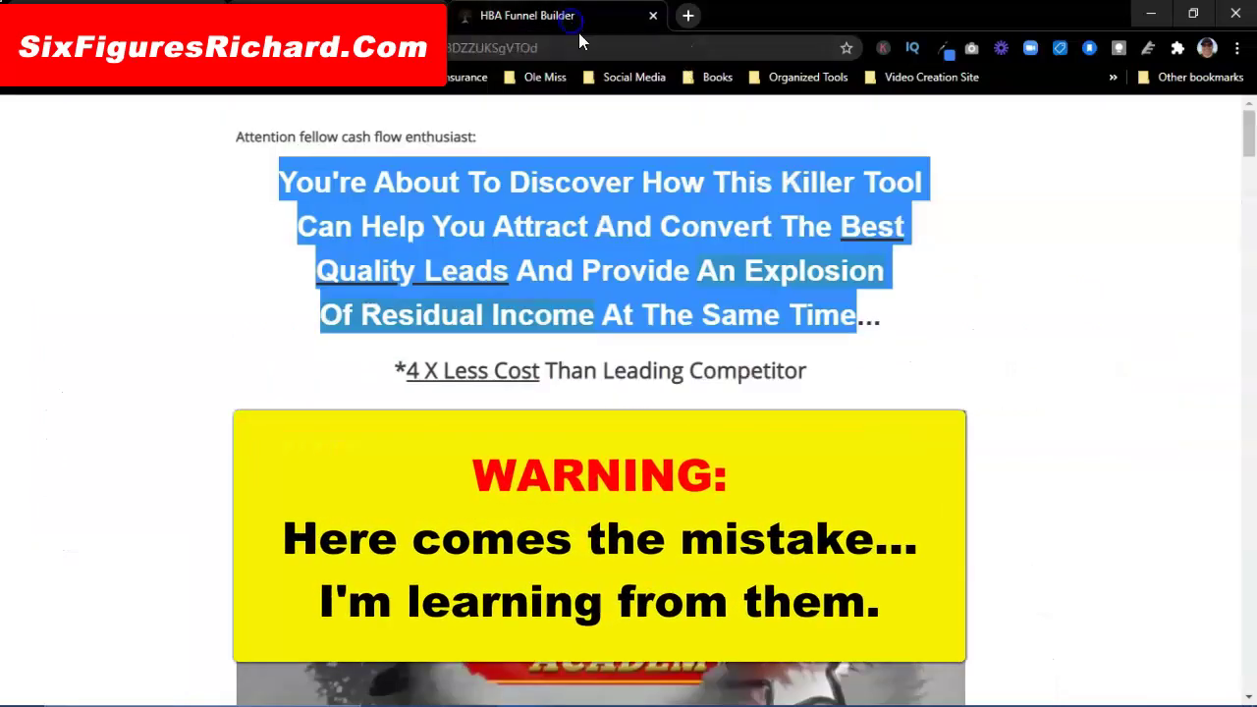
left_click(961, 283)
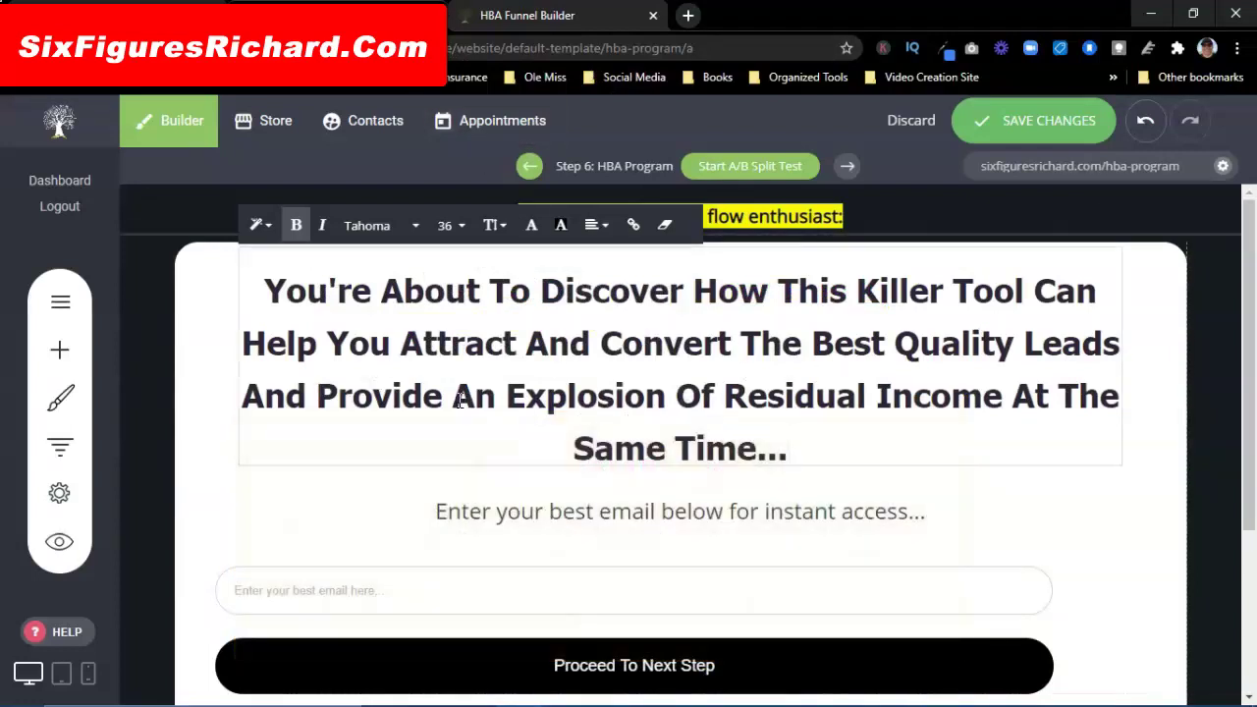
left_click_drag(572, 398, 579, 396)
Step: Try selecting different parts of the headline's lines
left_click(579, 396)
triple_click(455, 399)
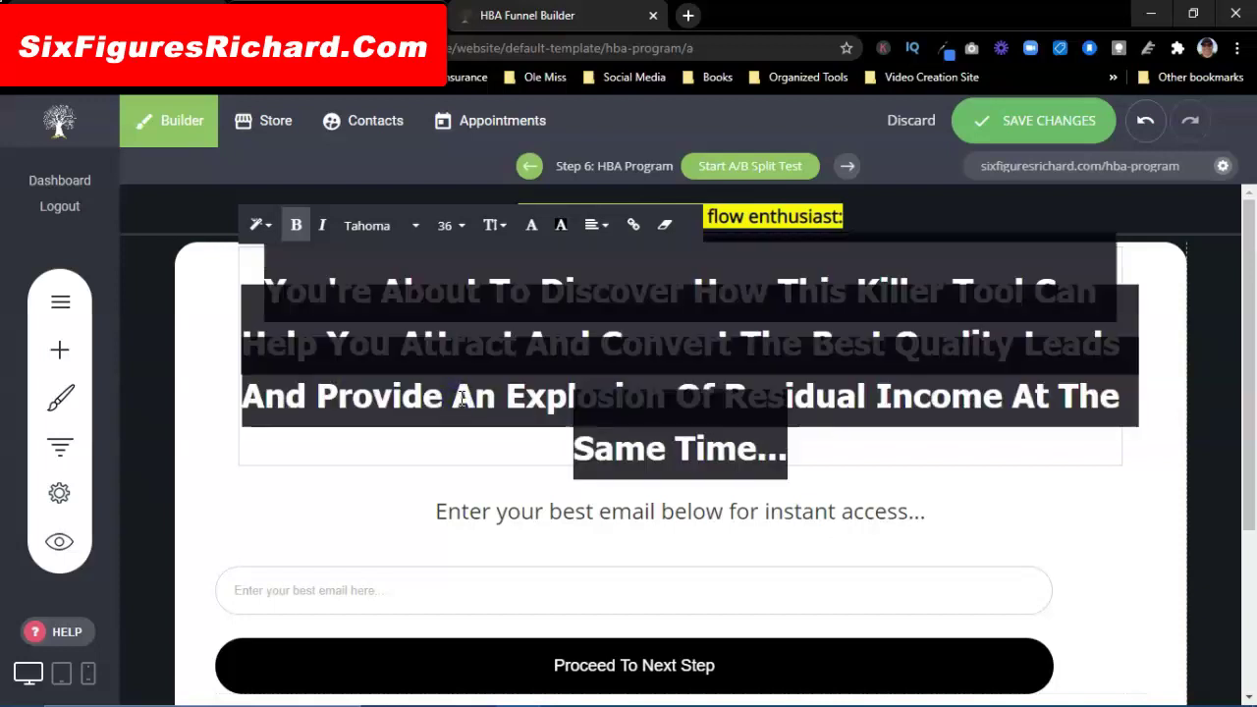
left_click(461, 399)
left_click(976, 399)
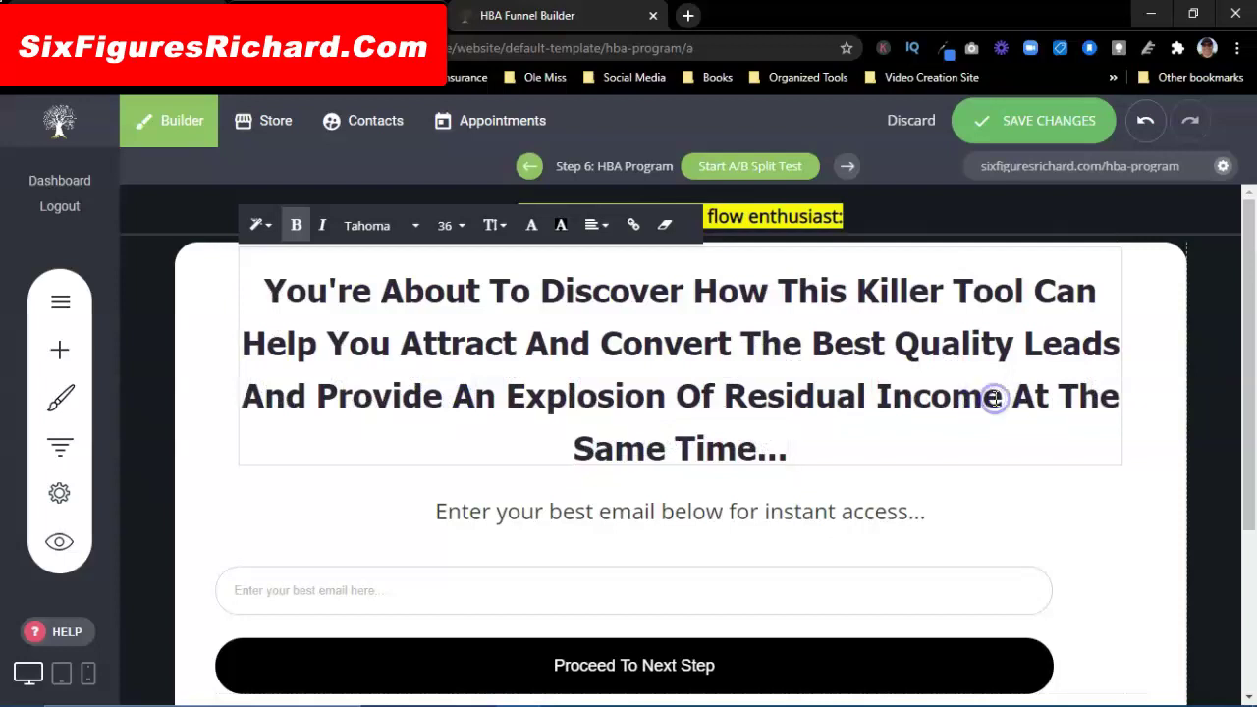
triple_click(994, 398)
left_click(972, 396)
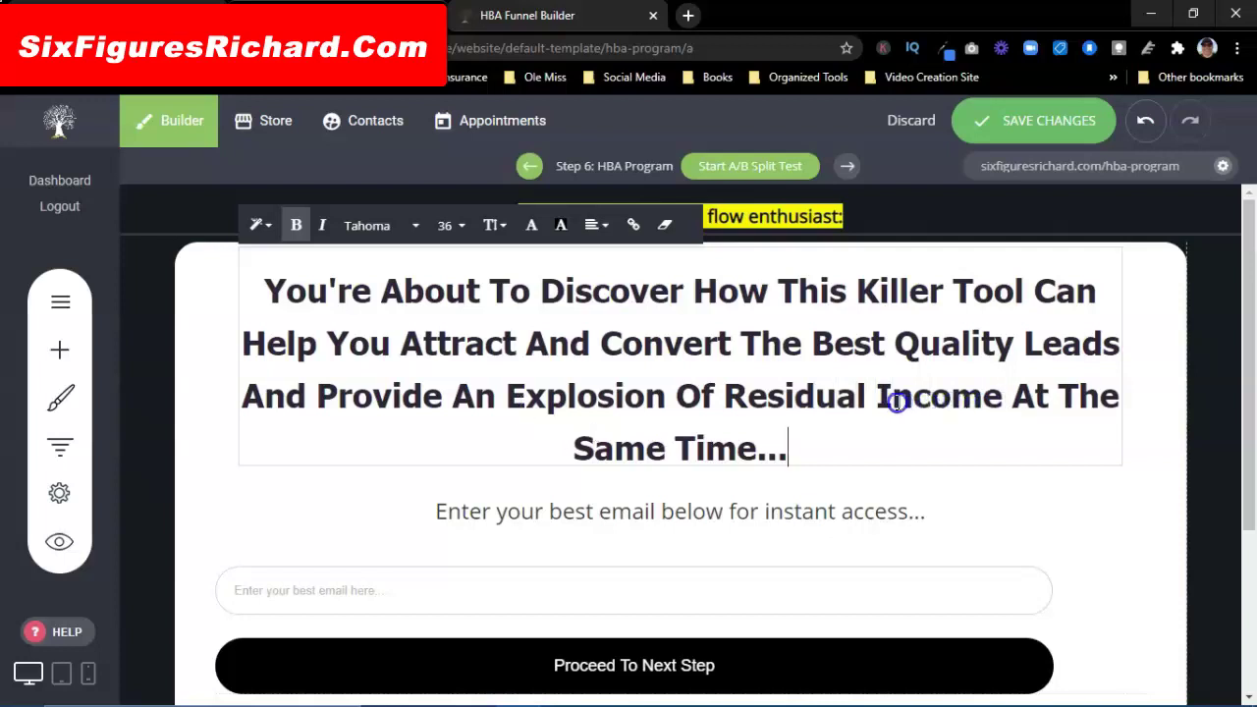
key("Home")
left_click_drag(522, 398, 569, 401)
left_click(791, 447)
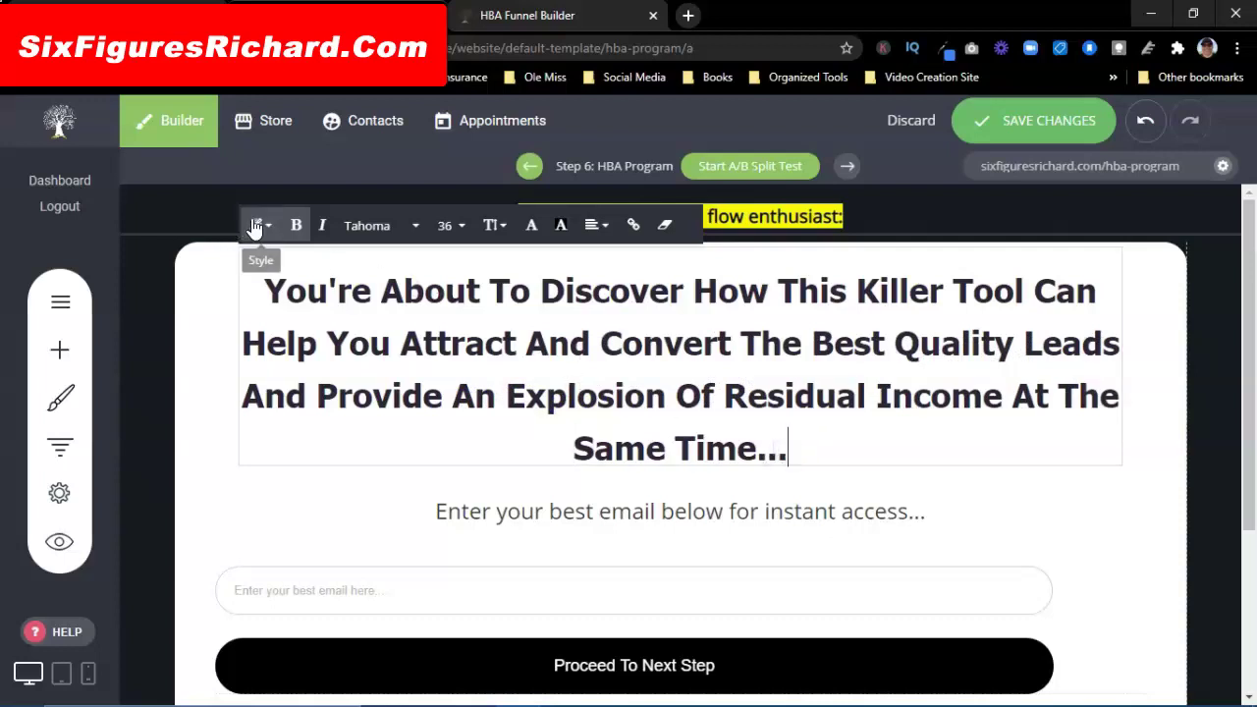
Step: Make the whole headline a Header 2, then select 'An Explosion Of Residual Income'
left_click_drag(805, 429, 263, 306)
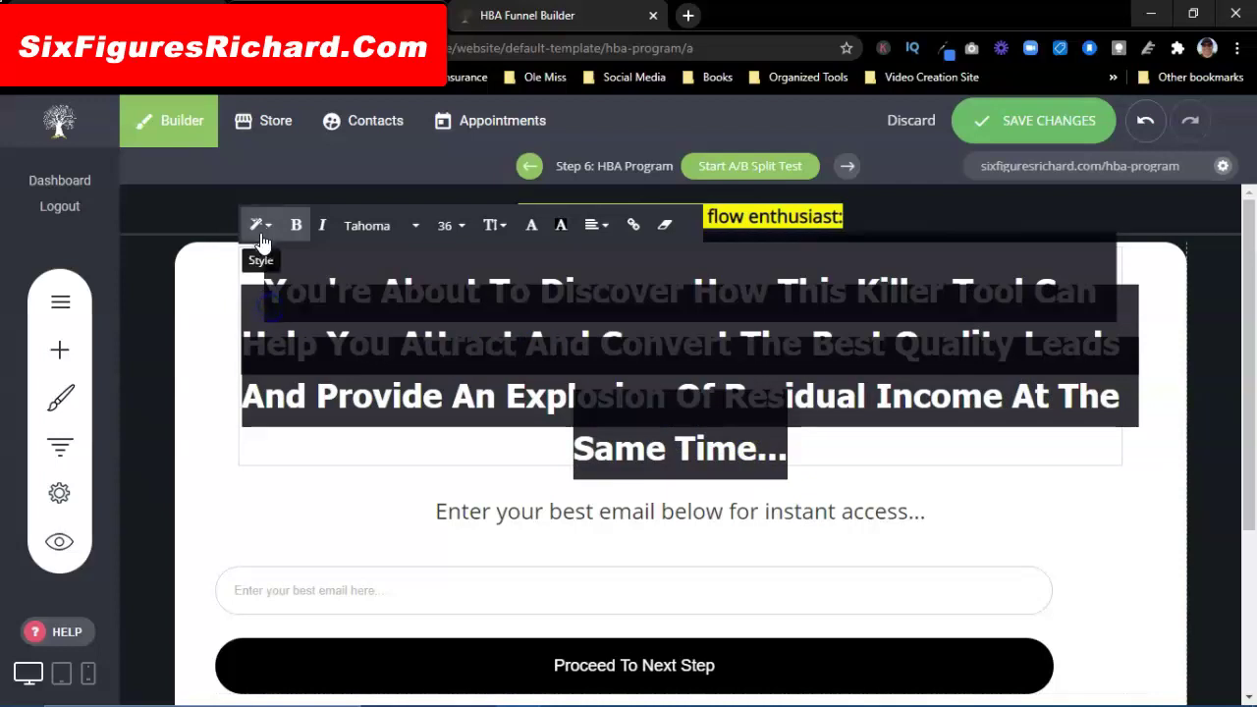
left_click(259, 225)
left_click(292, 346)
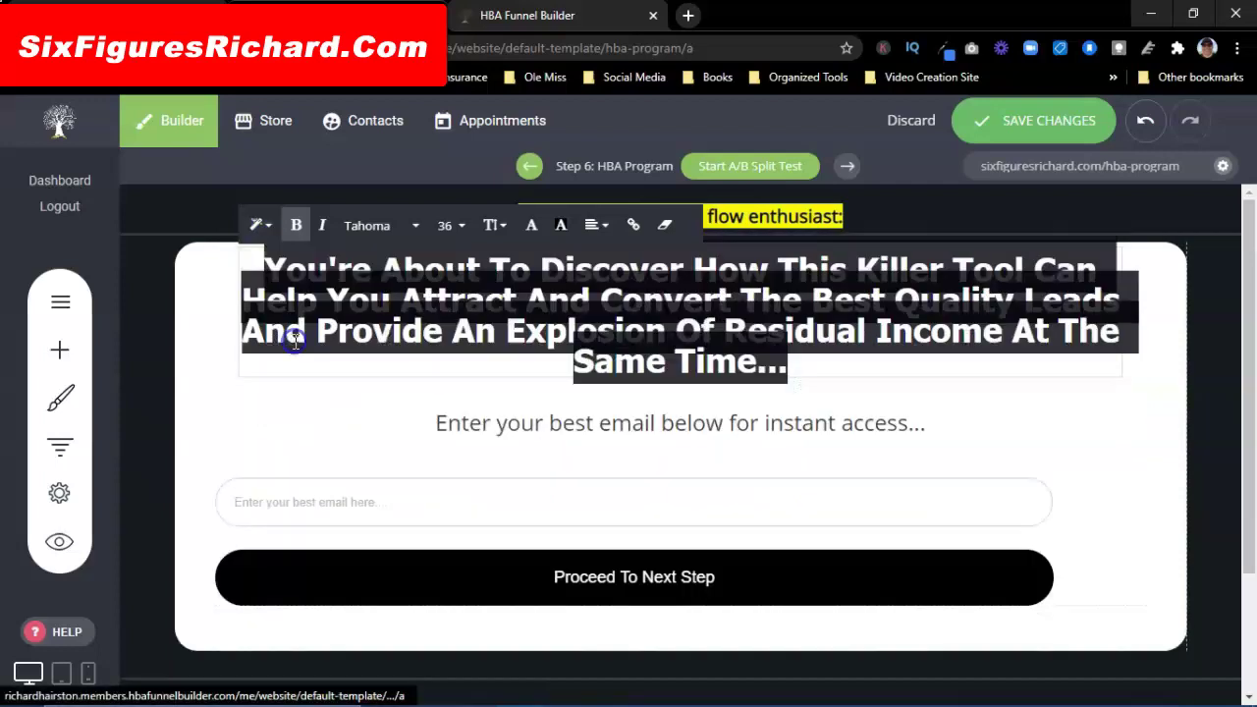
left_click(831, 367)
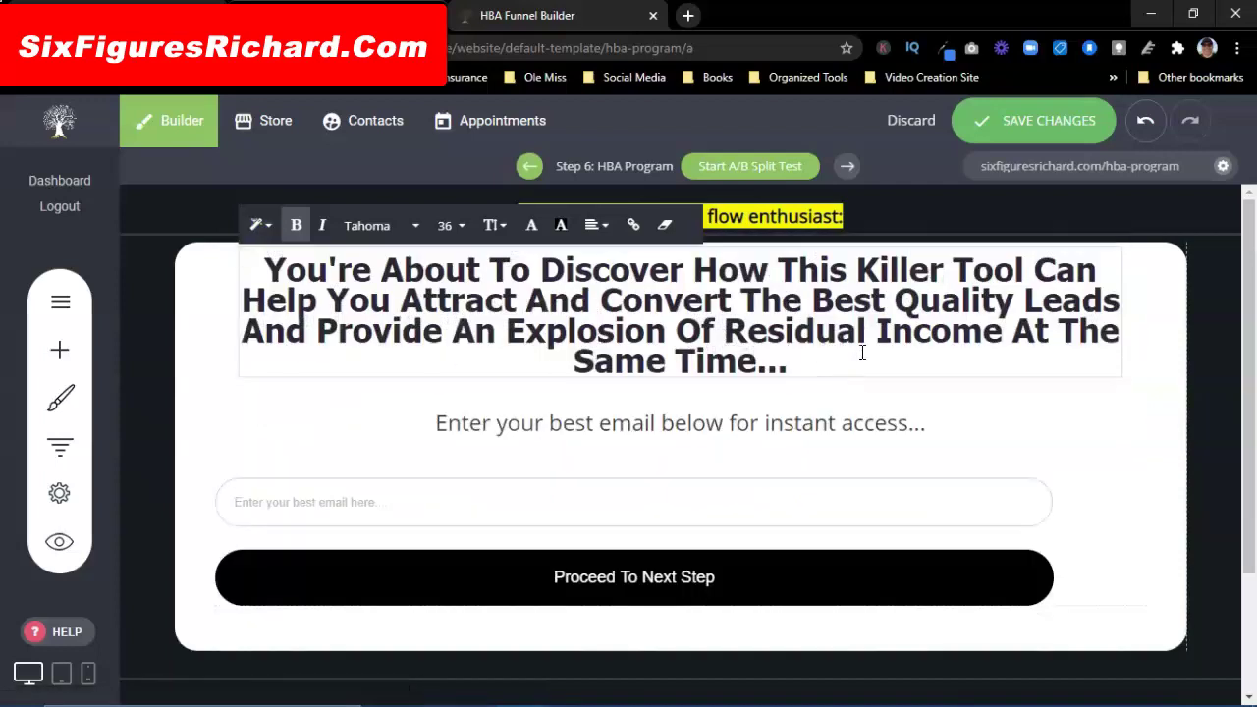
left_click(836, 372)
left_click_drag(1002, 334, 453, 330)
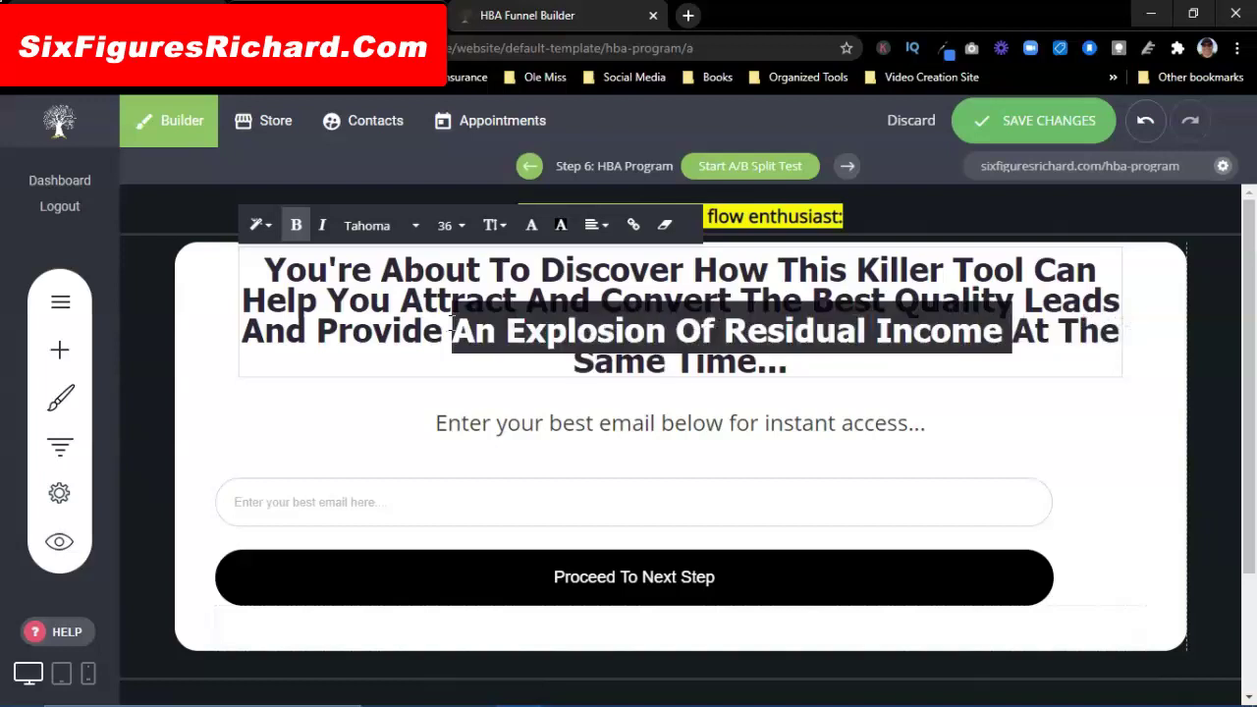
Step: Colour 'An Explosion Of Residual Income' with the red global swatch
left_click(533, 228)
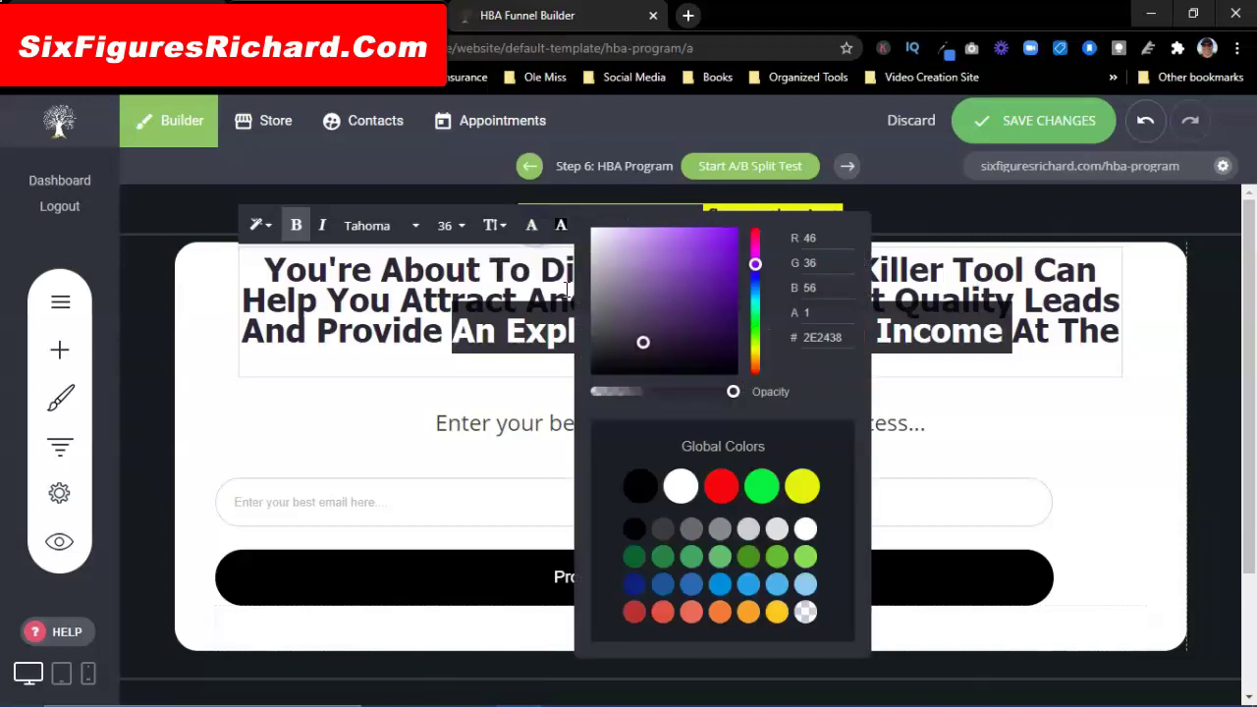
left_click(722, 485)
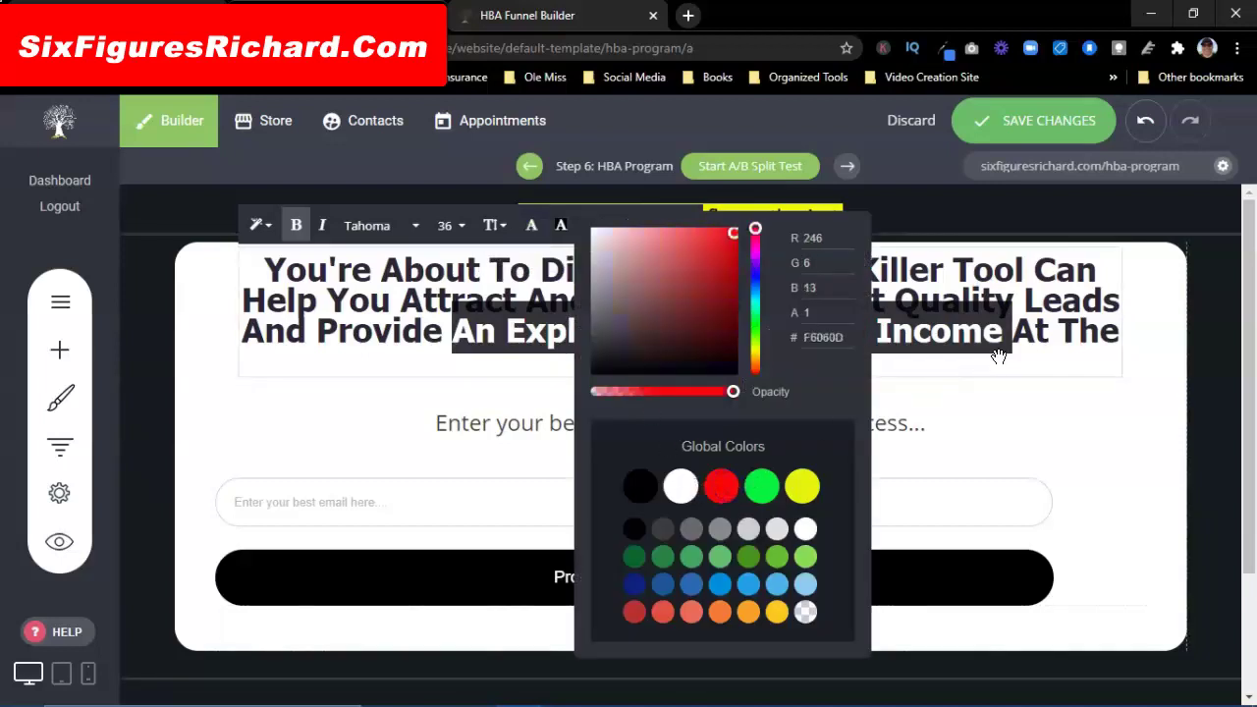
left_click(1134, 326)
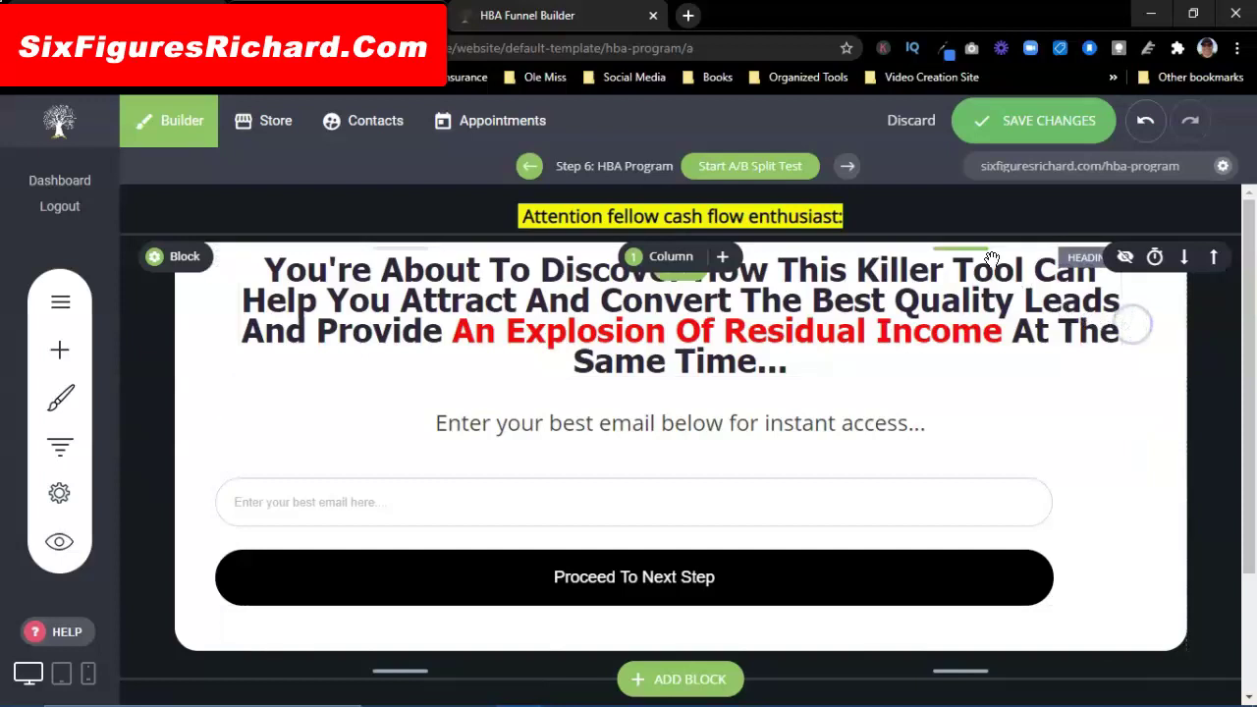
left_click(554, 22)
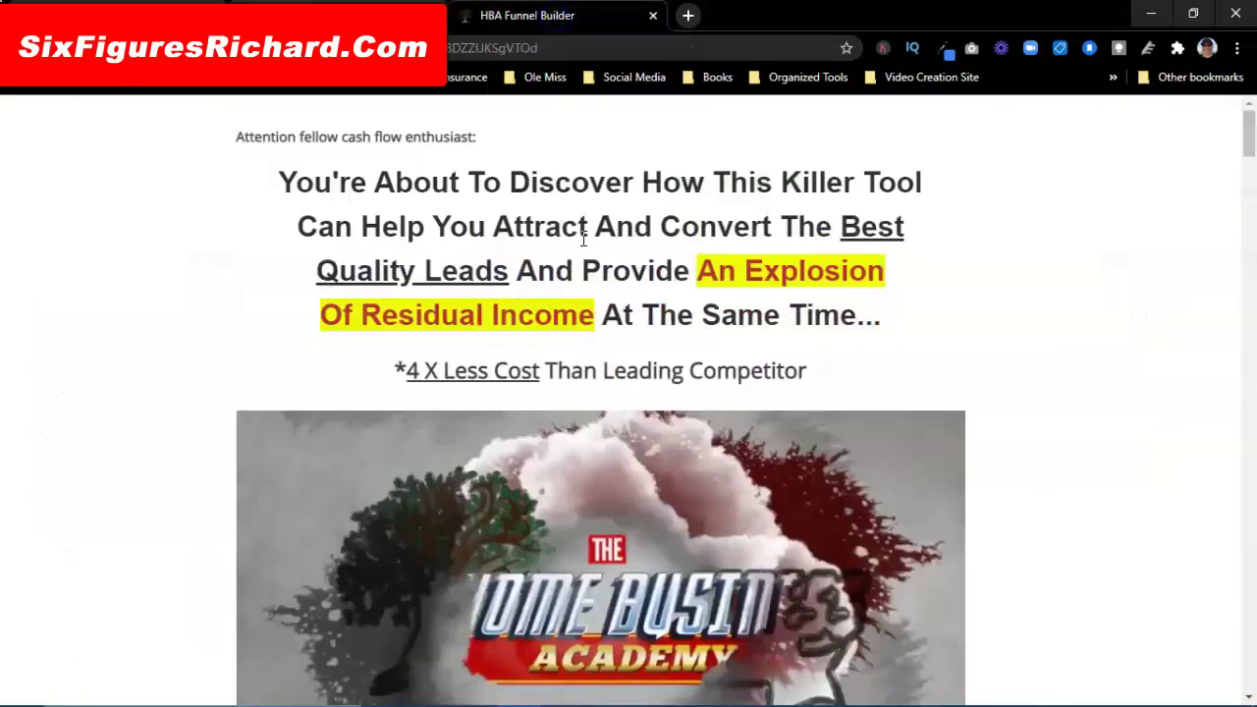
key("ctrl+shift+Tab")
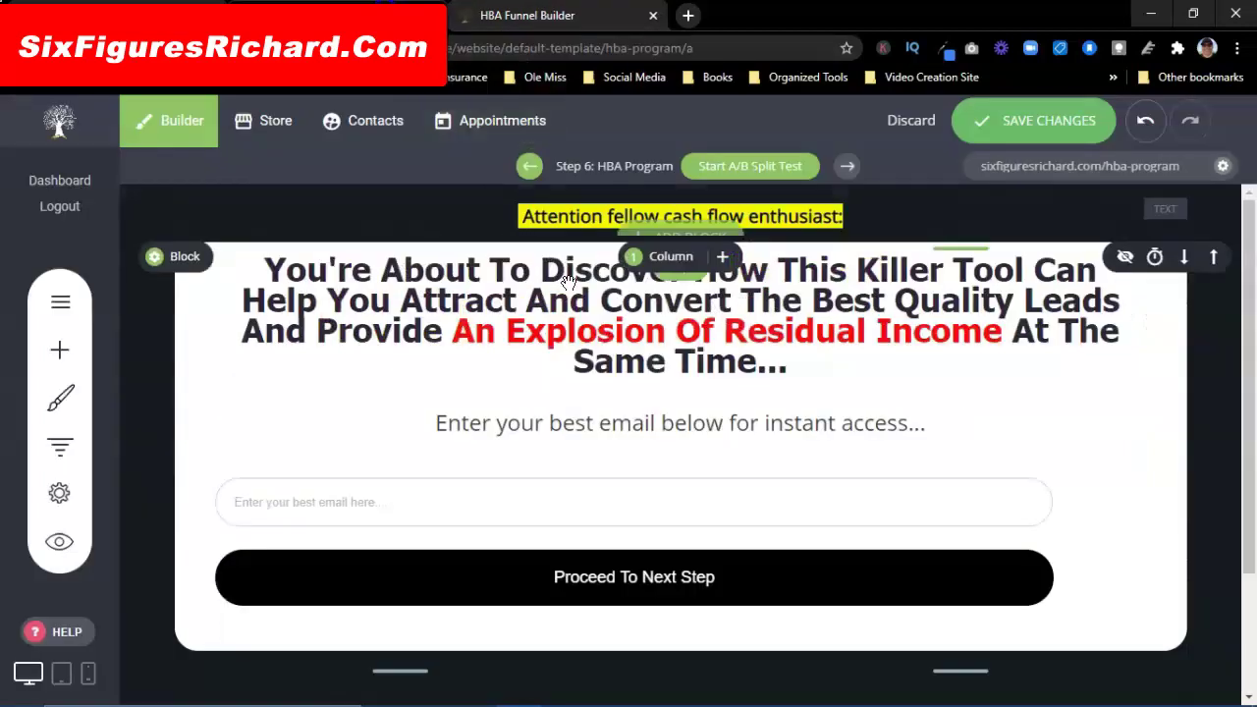
Step: Set the whole headline's line spacing to 1.0
left_click(811, 363)
left_click(797, 362)
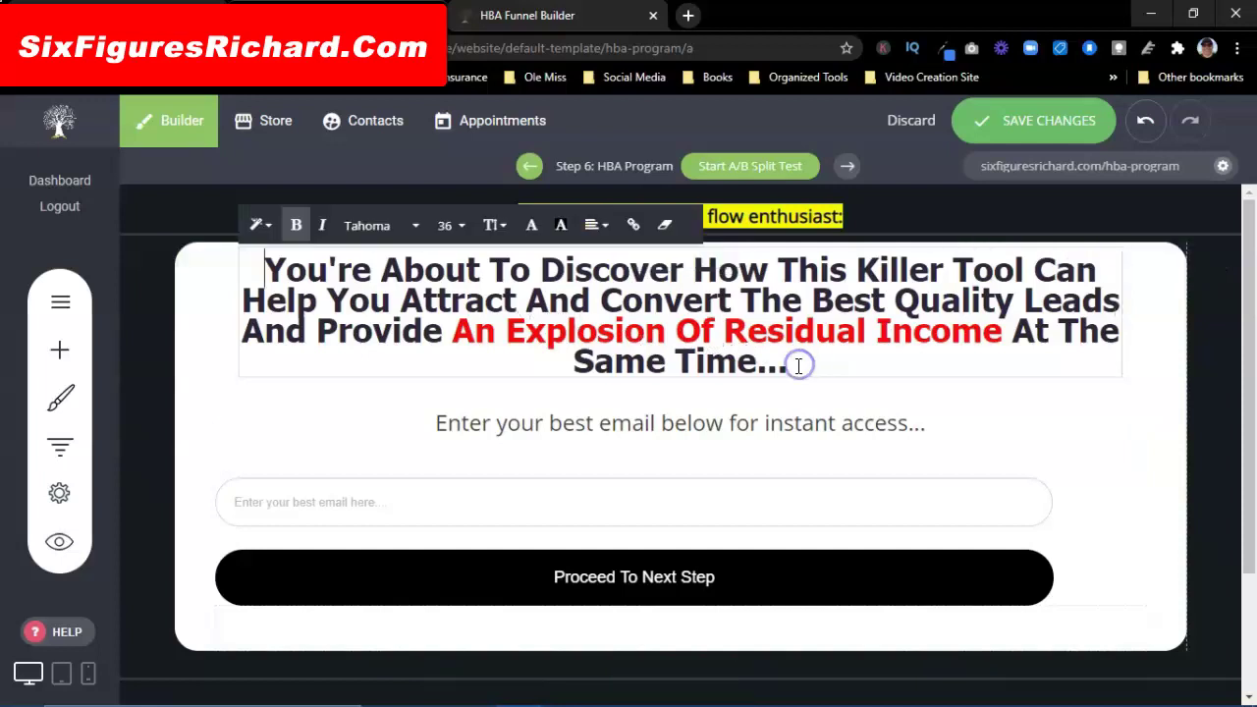
left_click_drag(790, 365, 275, 275)
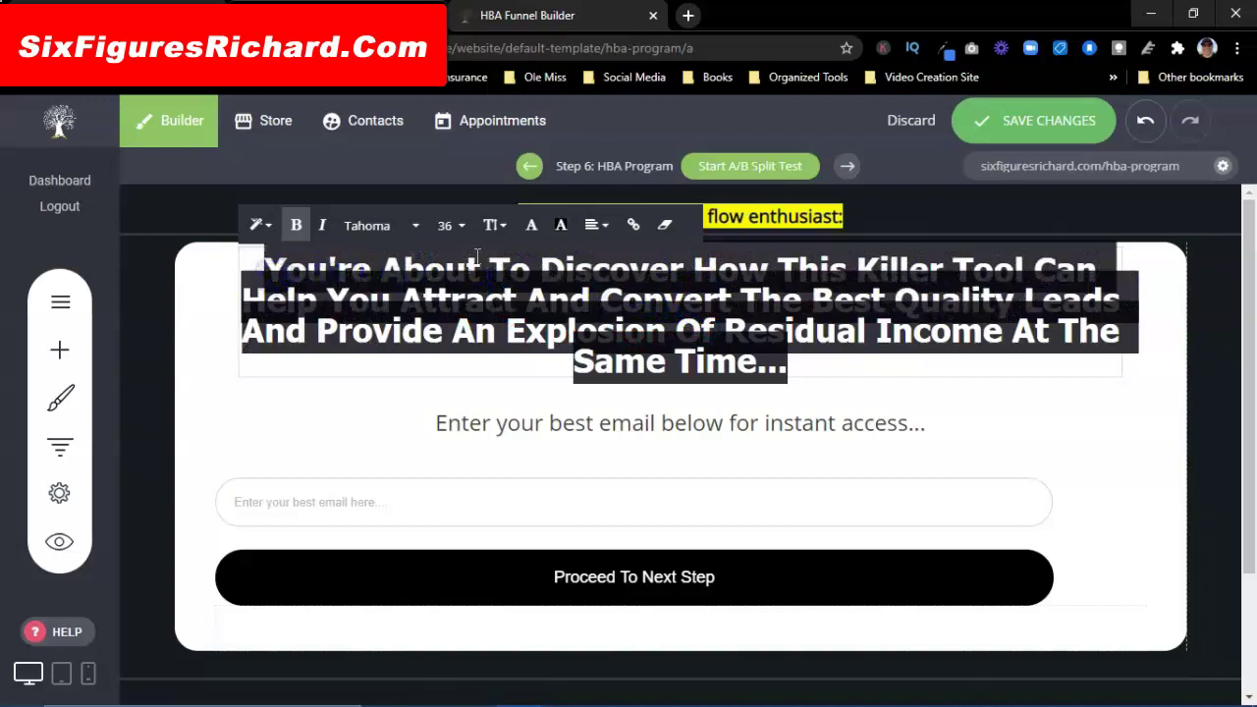
left_click(490, 225)
left_click(512, 310)
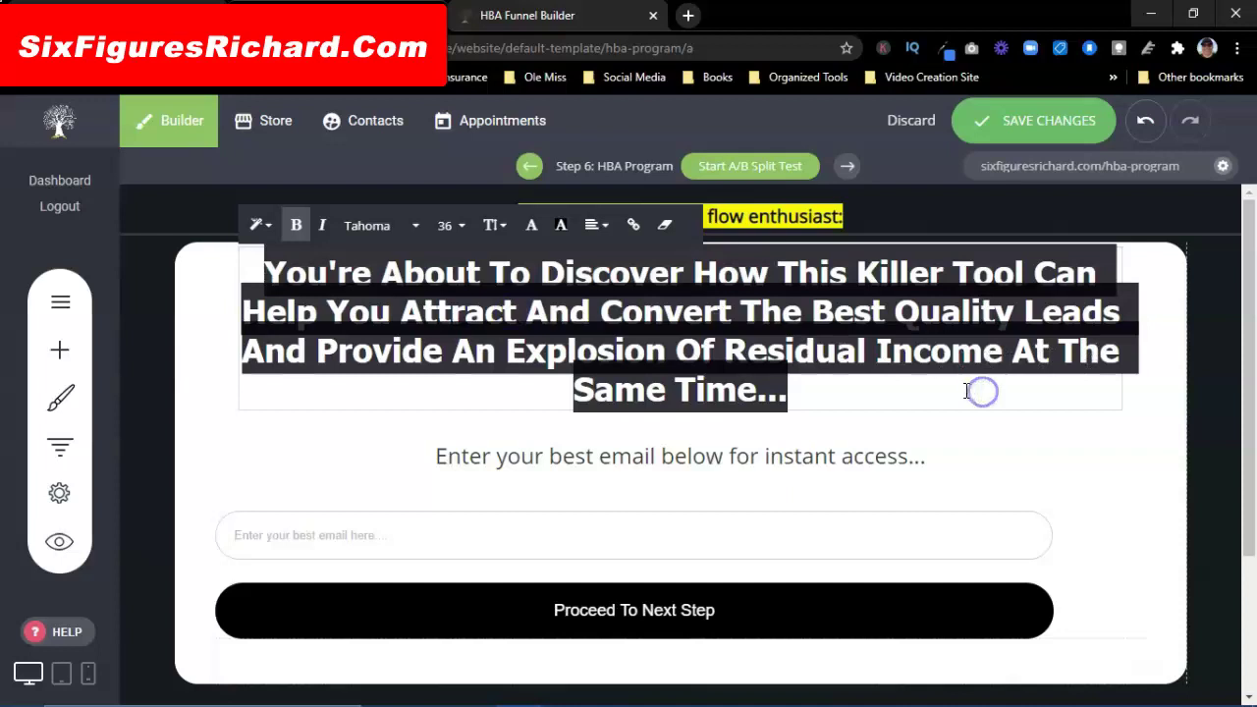
left_click(531, 395)
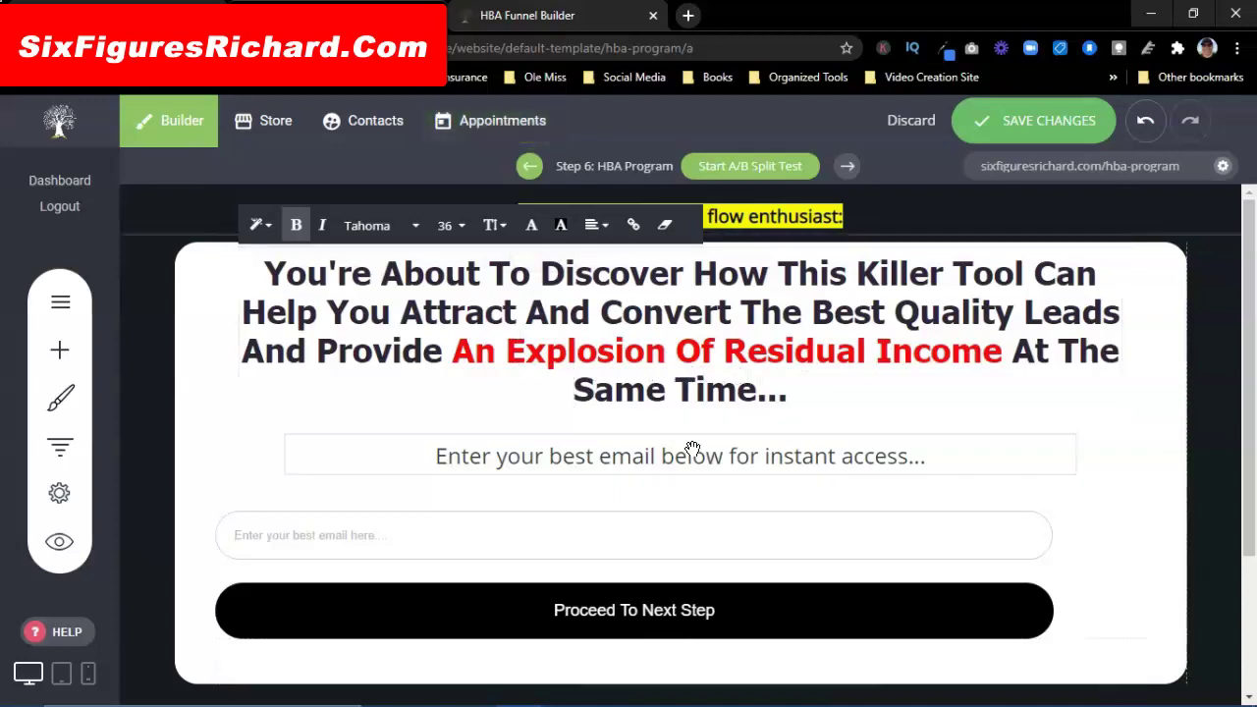
Step: Check the reference sales page and open the widget library
scroll(482, 454, "down", 2)
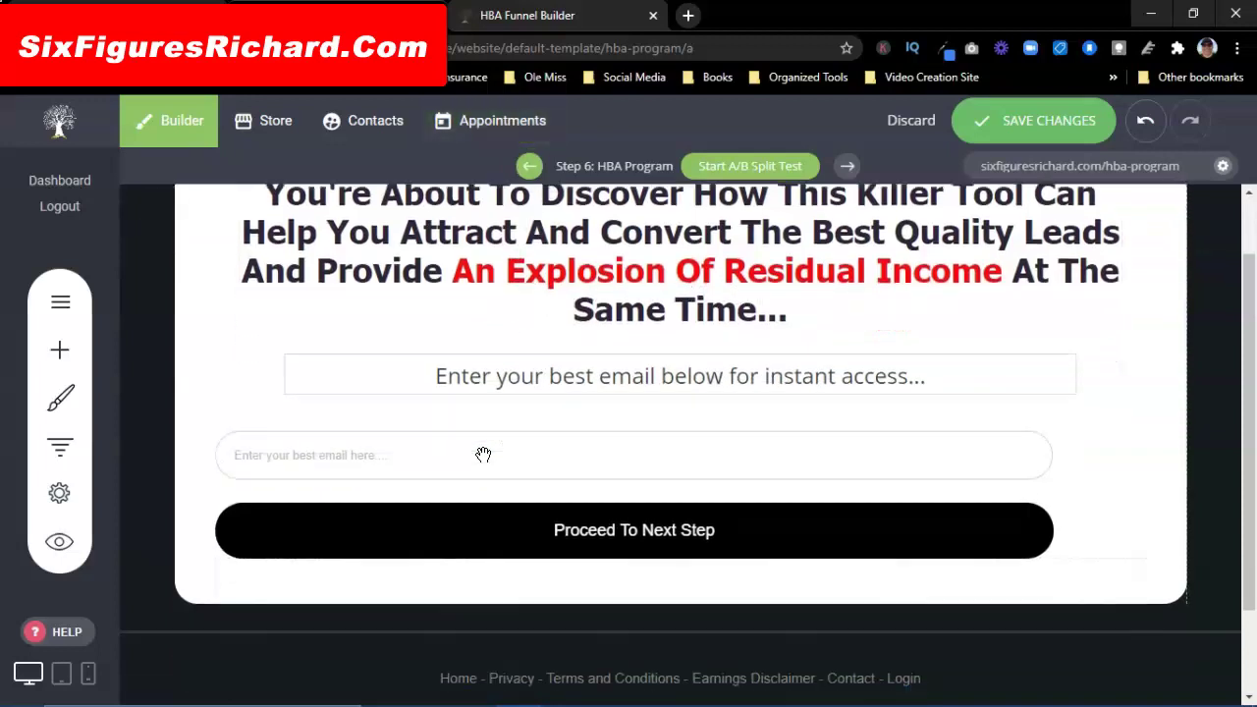
left_click(533, 22)
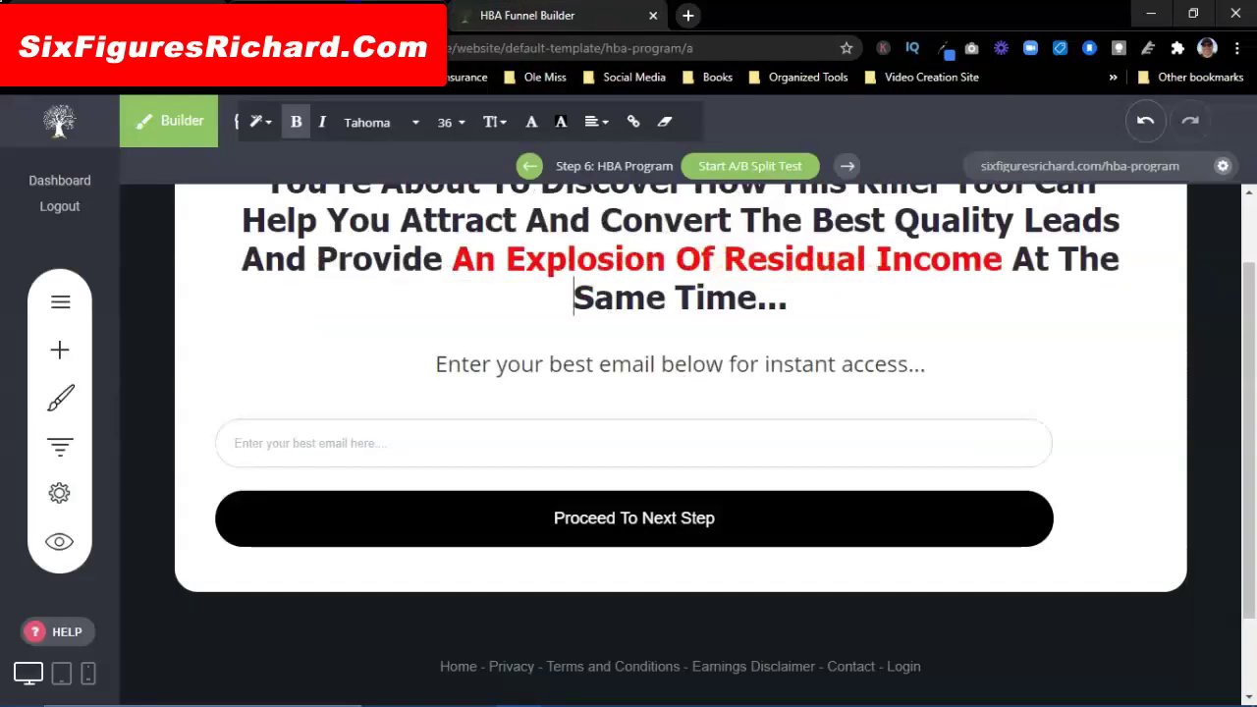
left_click(56, 356)
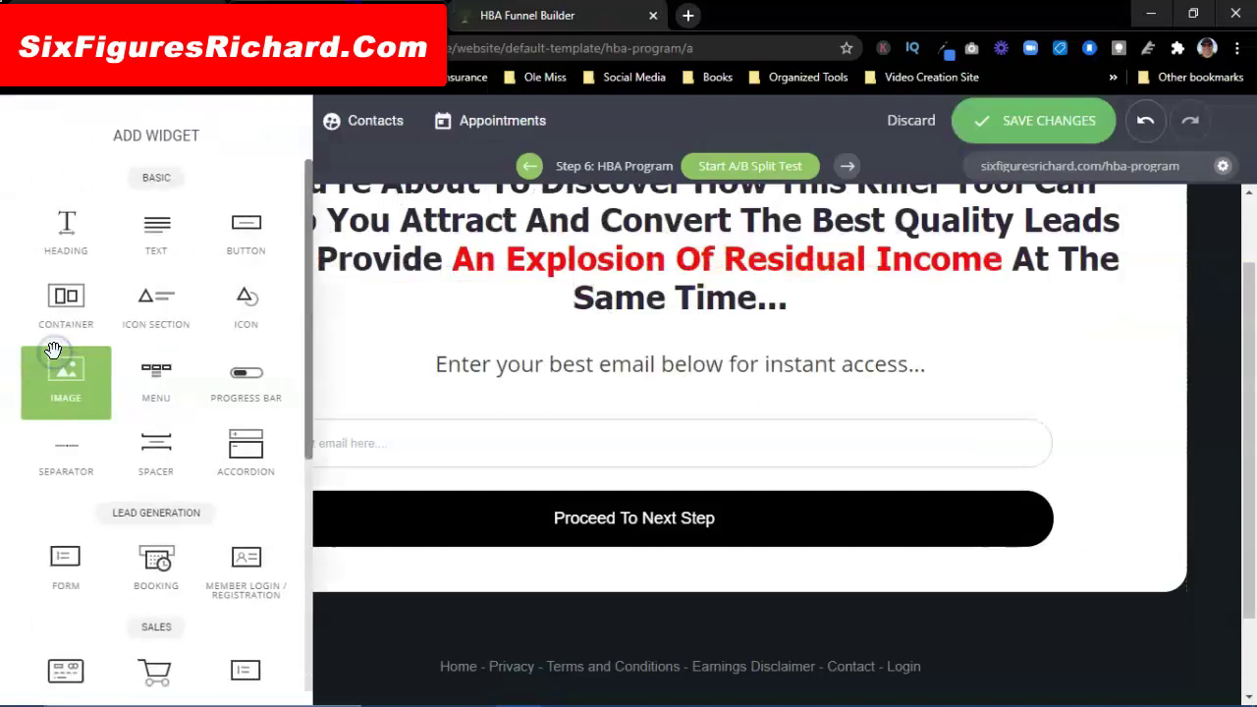
Step: Add a text widget below the headline and copy '*4 X Less Cost Than Leading Competitor' from the sales page
left_click_drag(151, 227, 687, 337)
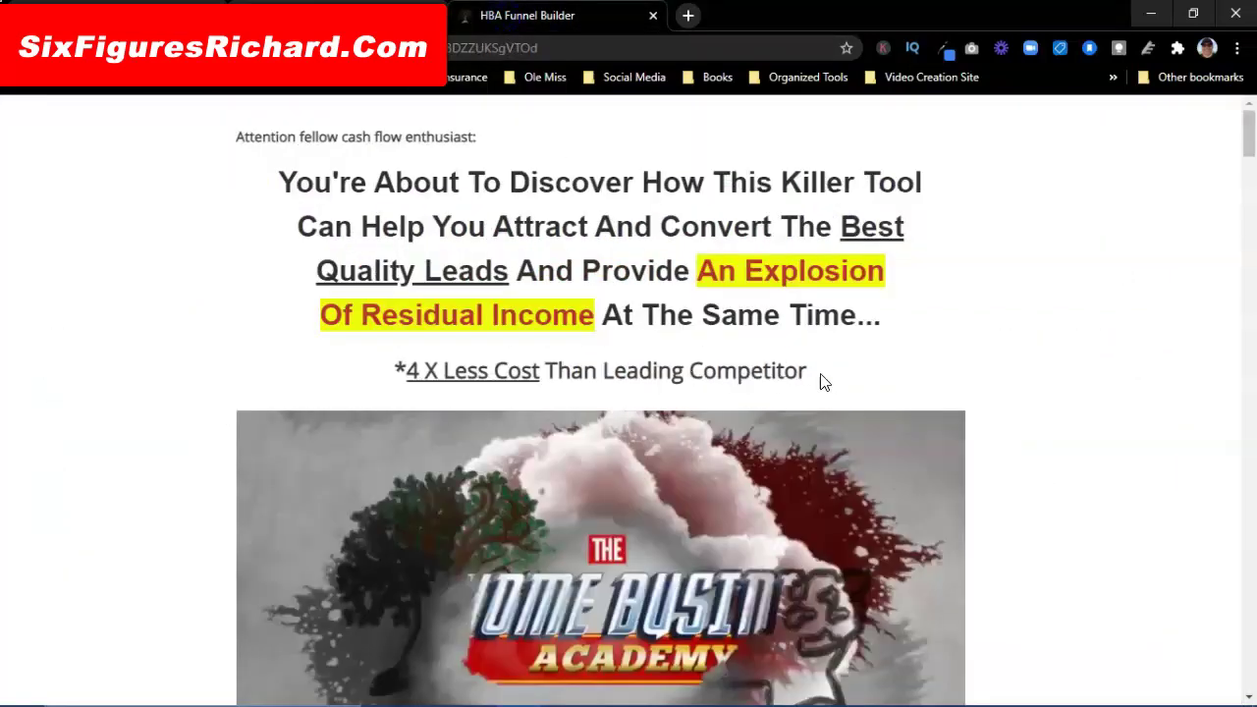
left_click_drag(807, 371, 394, 377)
right_click(459, 372)
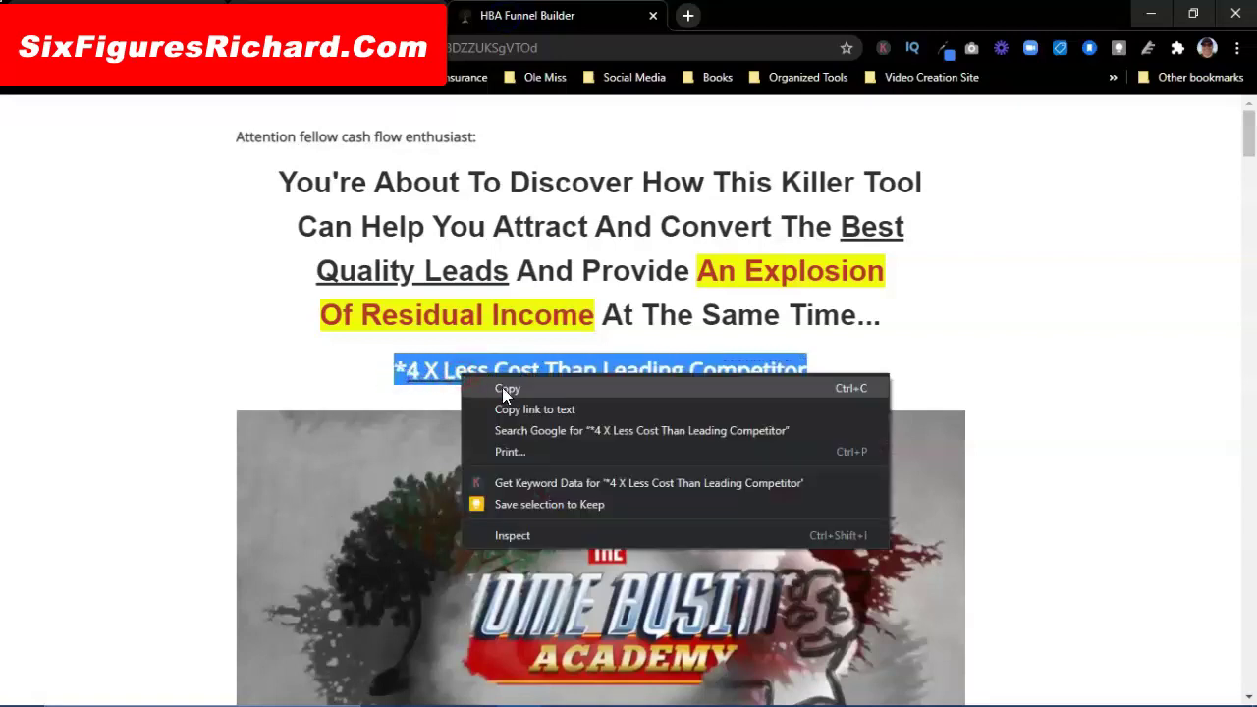
left_click(502, 385)
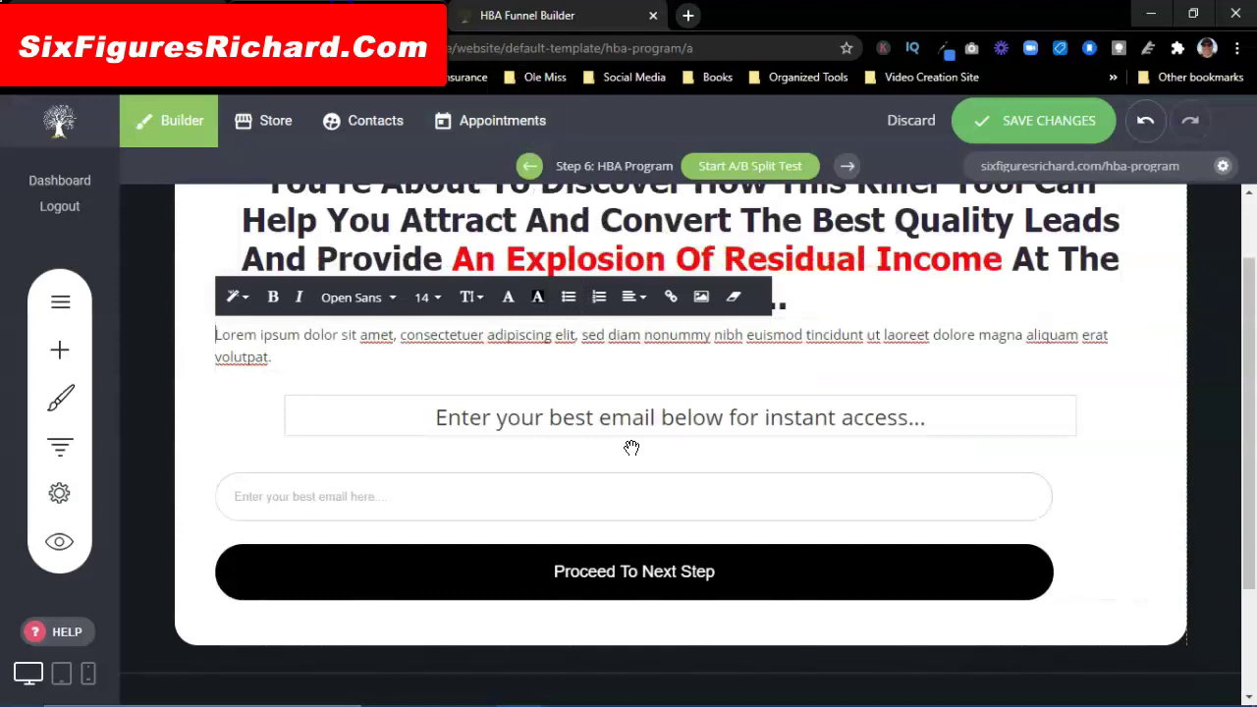
Step: Replace the Lorem ipsum text with the pasted competitor line and centre it
left_click(314, 359)
left_click_drag(279, 359, 219, 340)
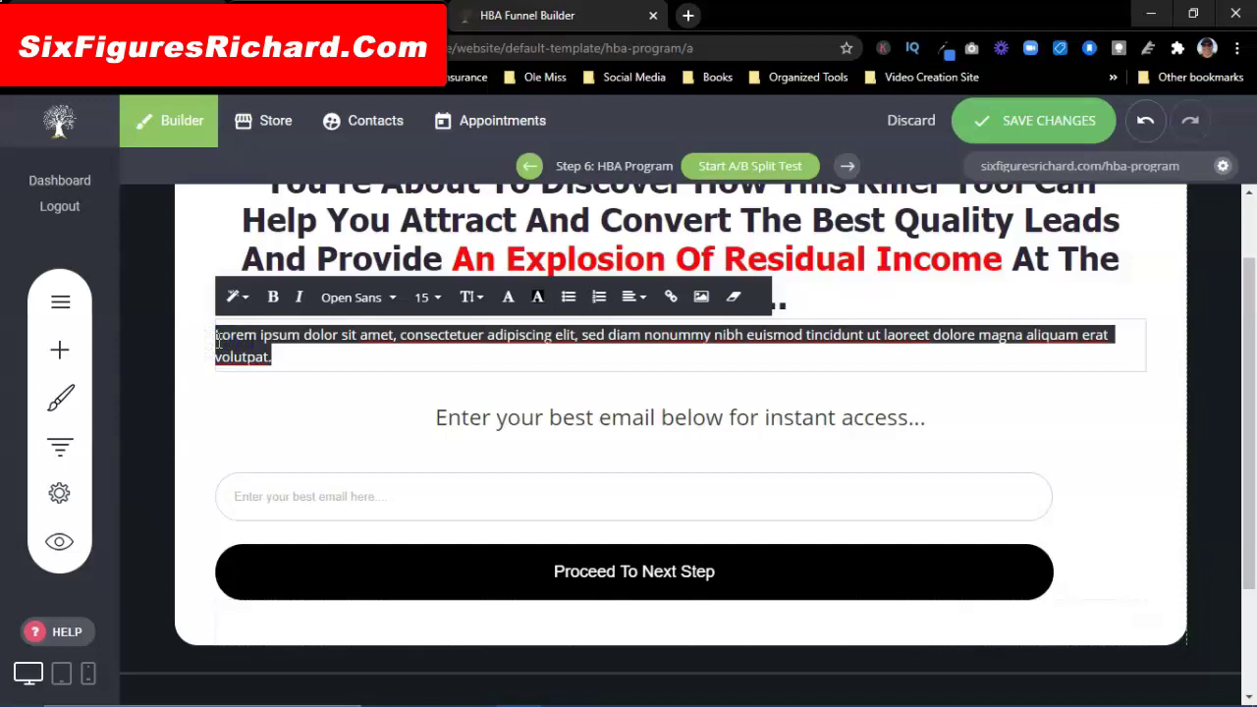
key("ctrl+v")
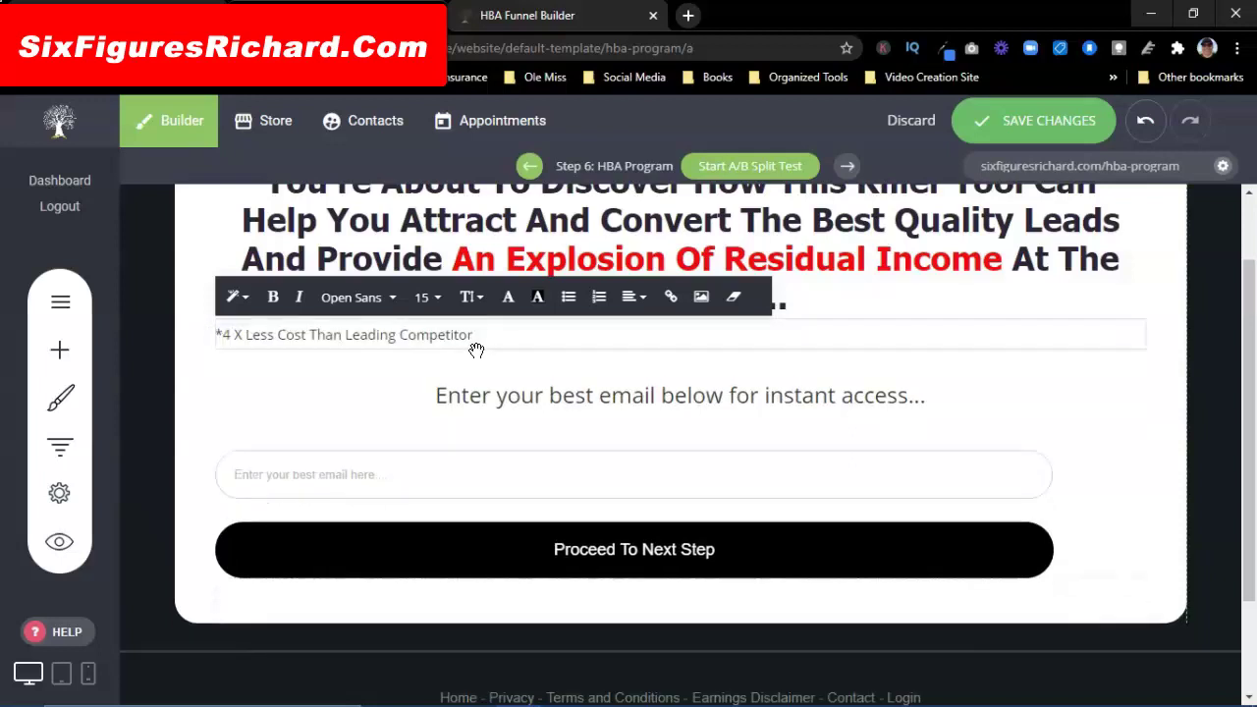
left_click_drag(478, 336, 213, 337)
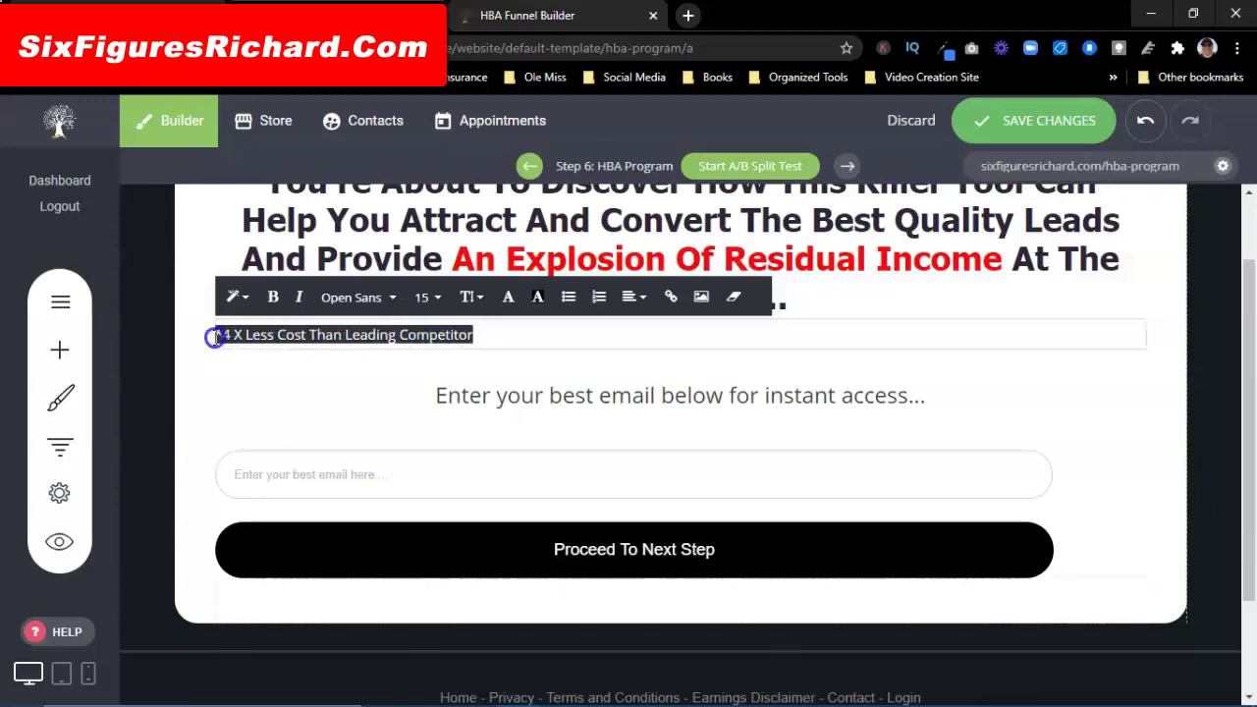
left_click(634, 298)
left_click(666, 336)
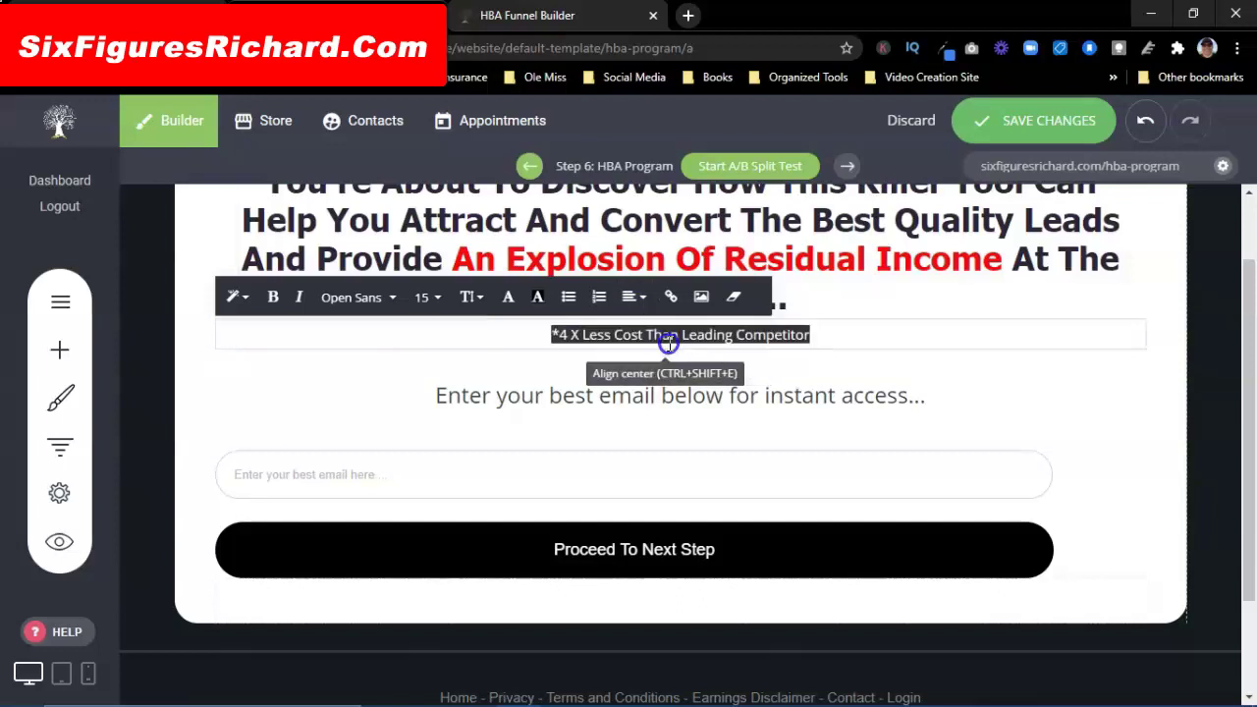
Step: Make the competitor line bold at font size 22
left_click(428, 297)
left_click(448, 403)
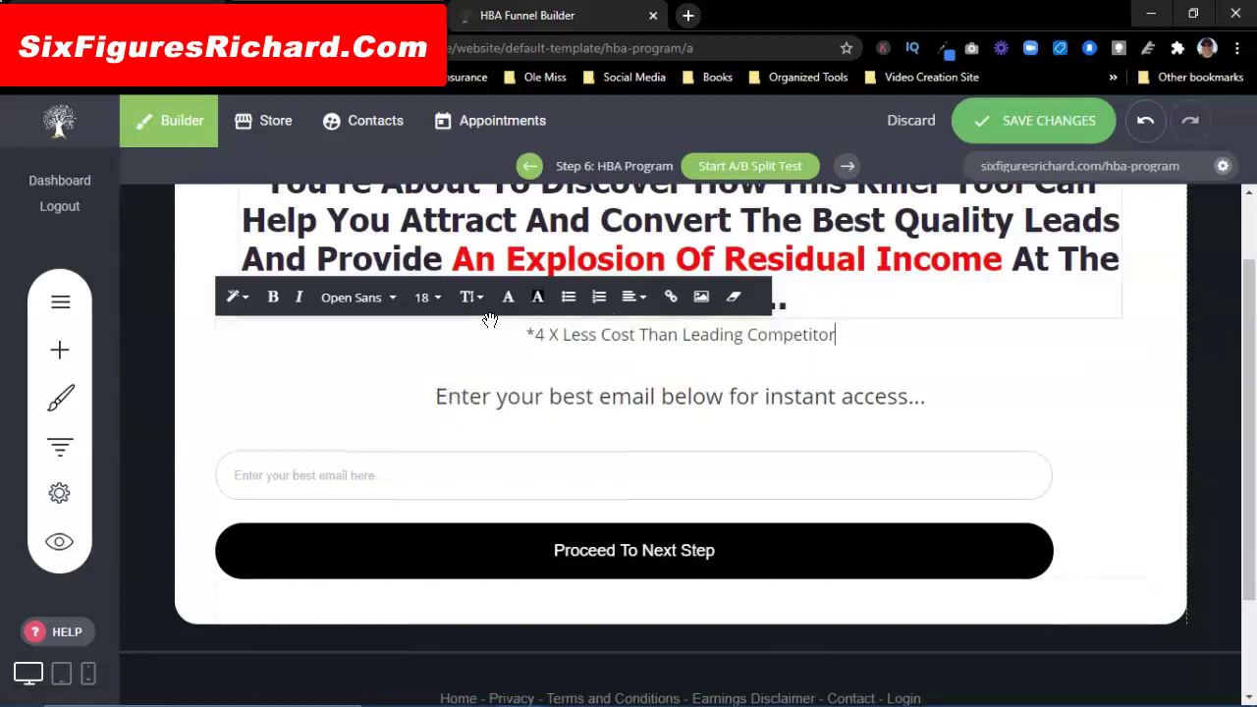
left_click(275, 299)
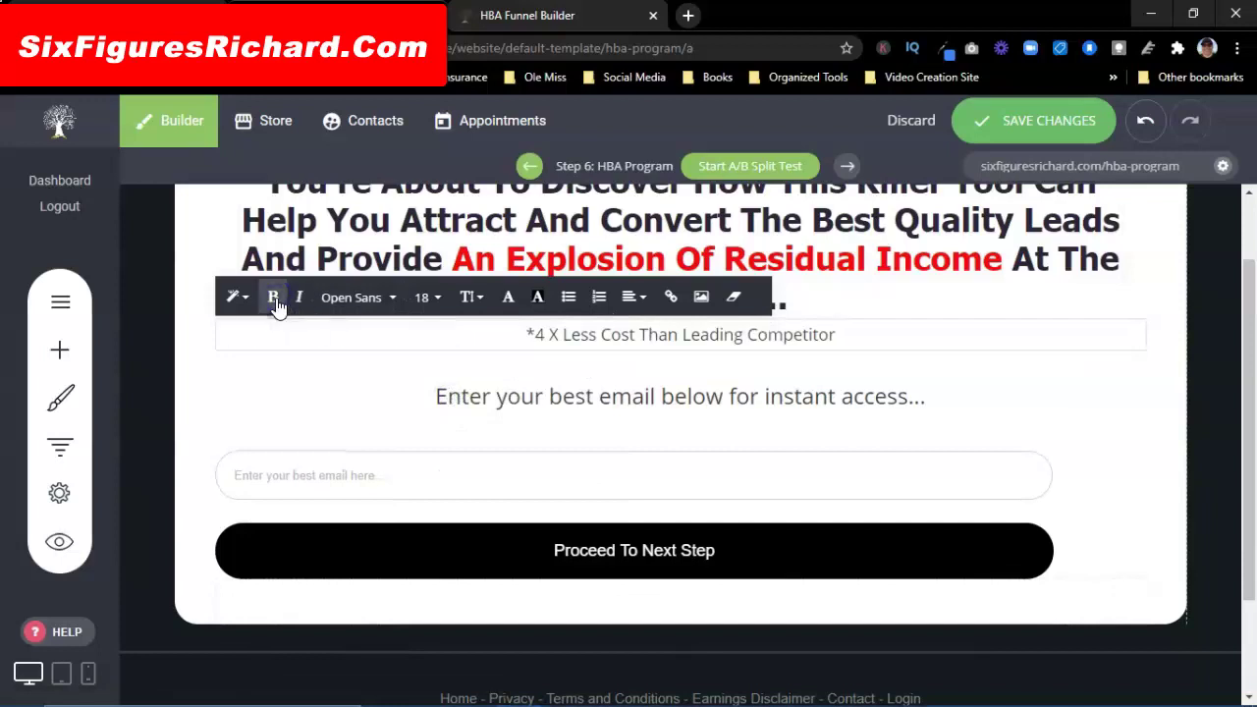
left_click_drag(840, 337, 508, 334)
left_click(274, 298)
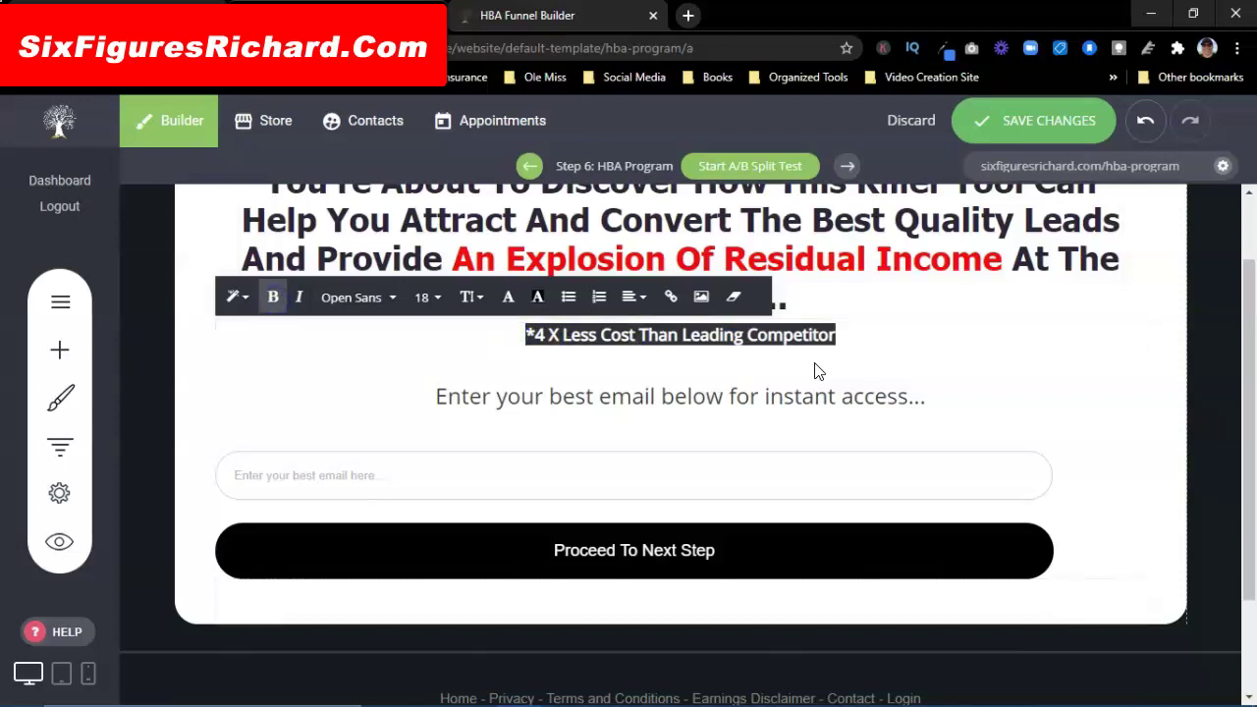
left_click(560, 18)
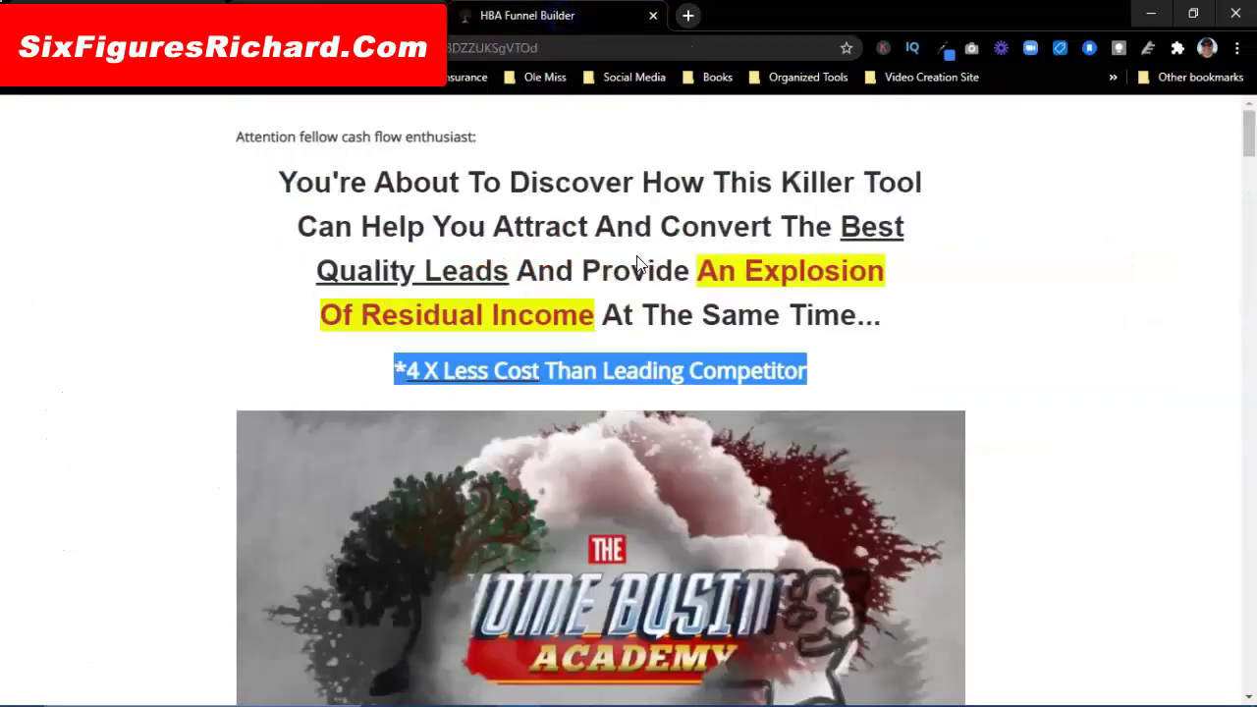
left_click(855, 373)
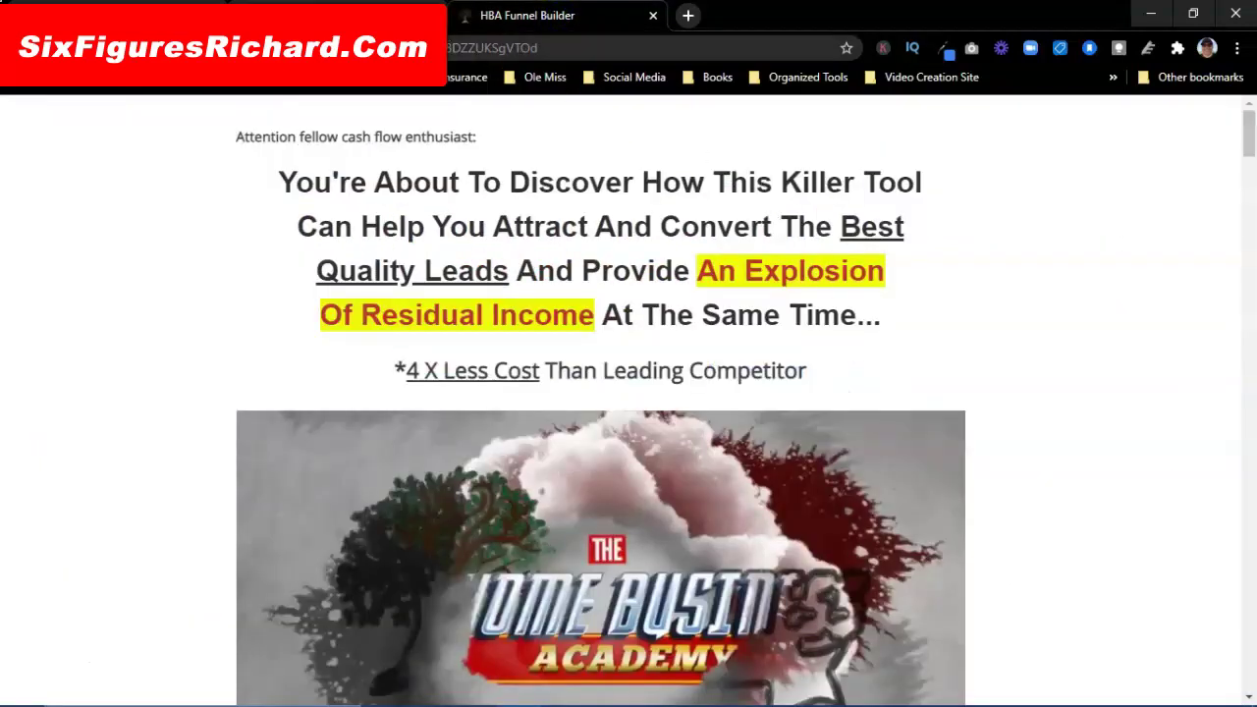
left_click(373, 16)
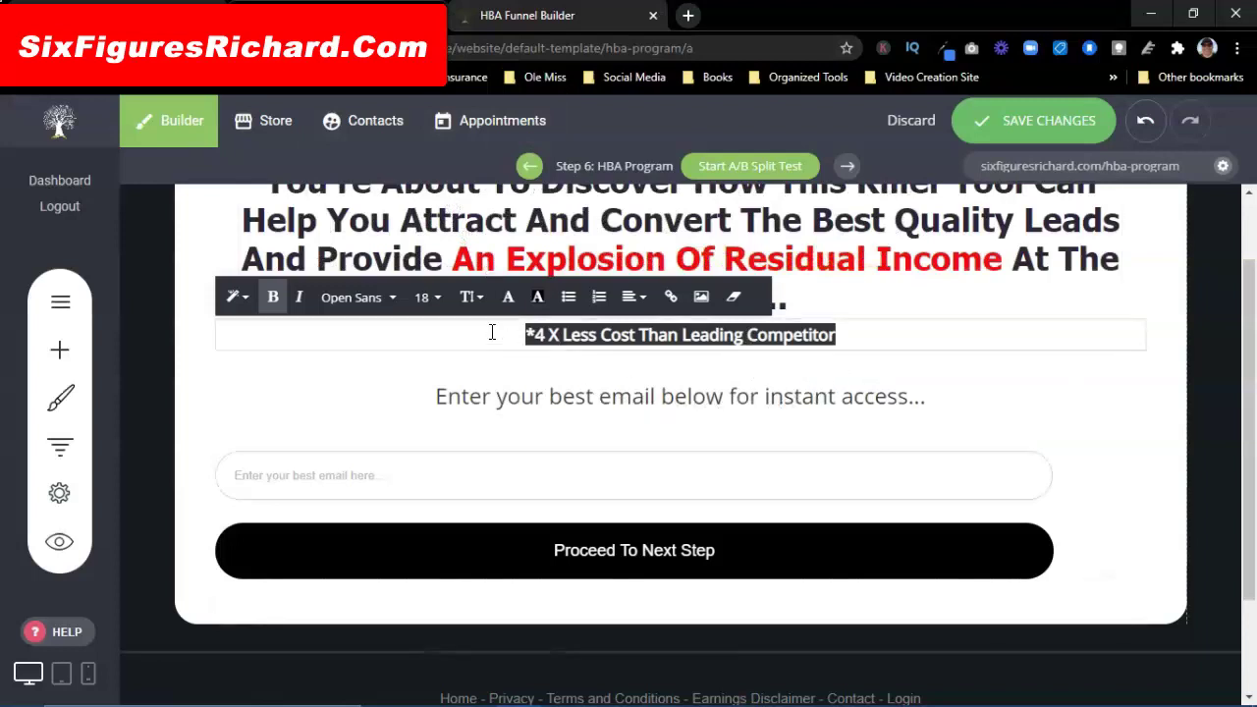
left_click(435, 307)
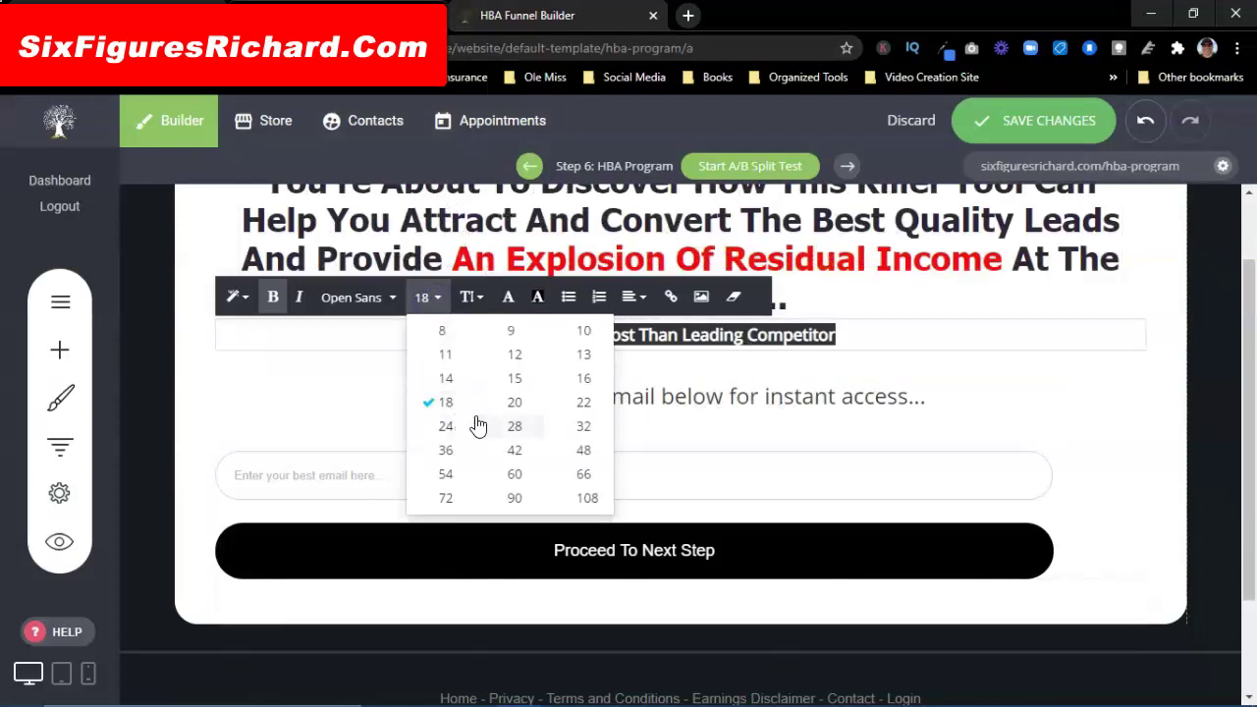
left_click(582, 417)
left_click(925, 335)
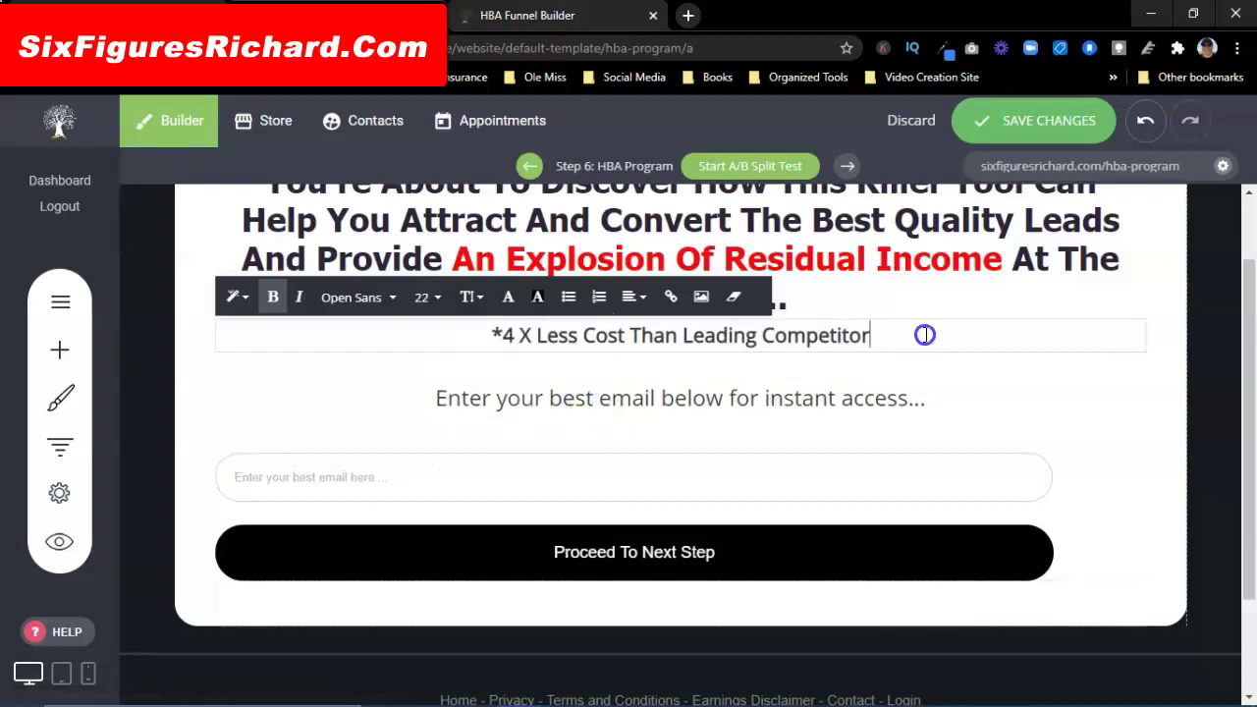
left_click(968, 296)
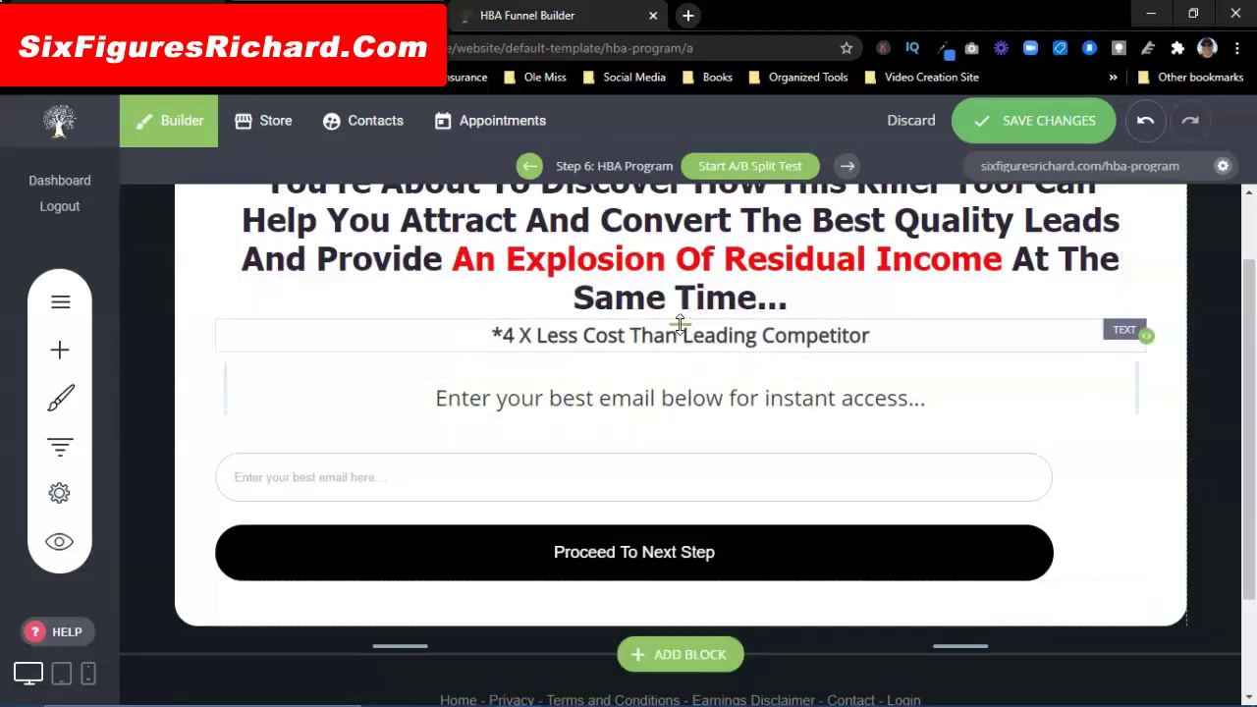
Step: Add padding above the competitor line and above the main headline
left_click_drag(679, 324, 682, 336)
scroll(874, 317, "up", 1)
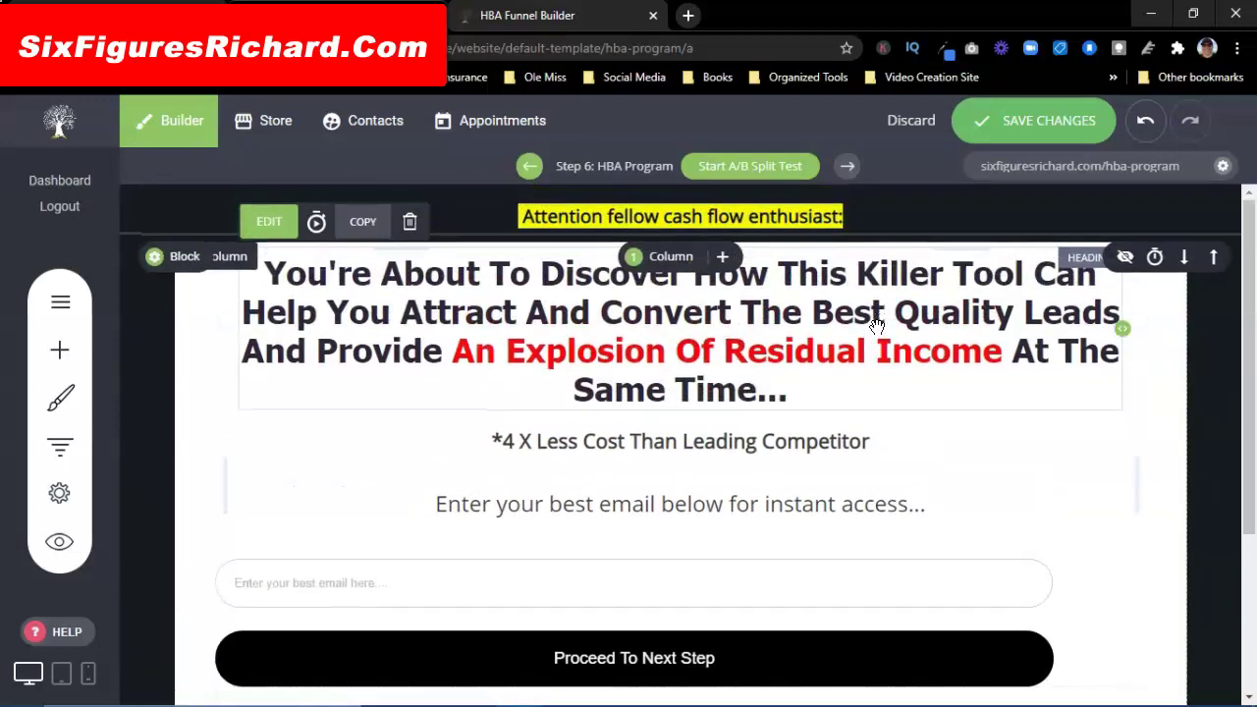
left_click(858, 253)
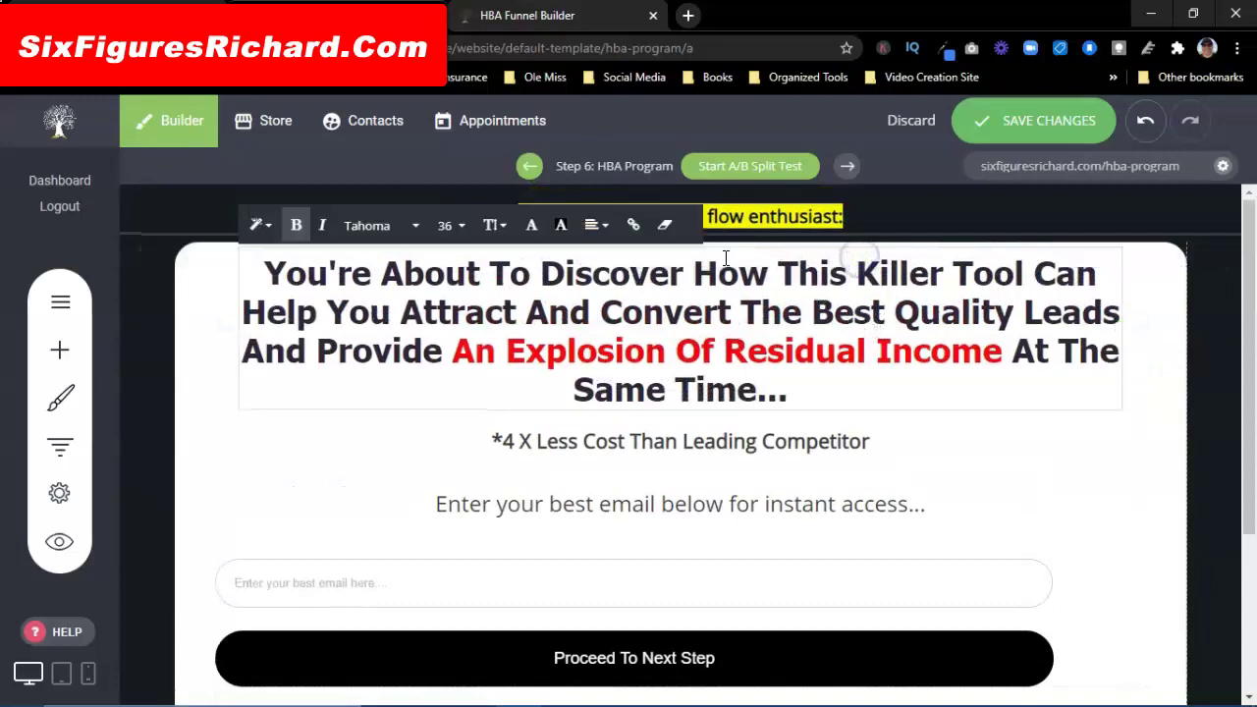
left_click(870, 230)
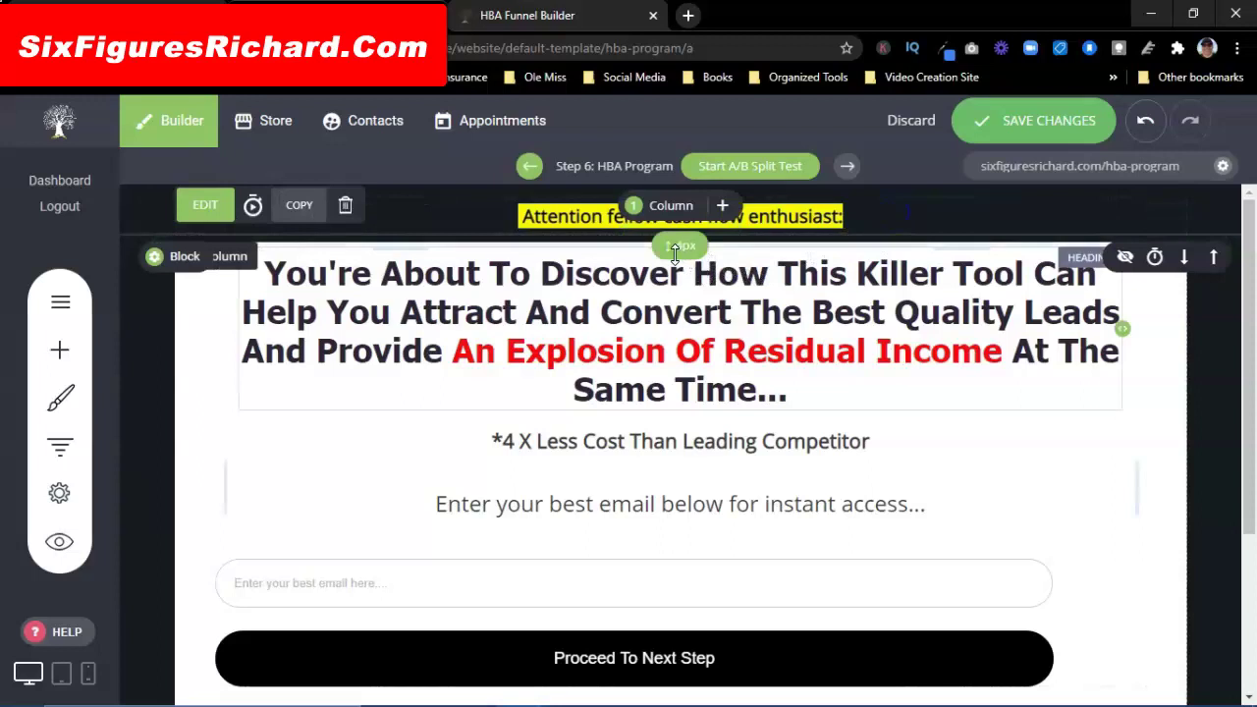
left_click_drag(685, 253, 685, 263)
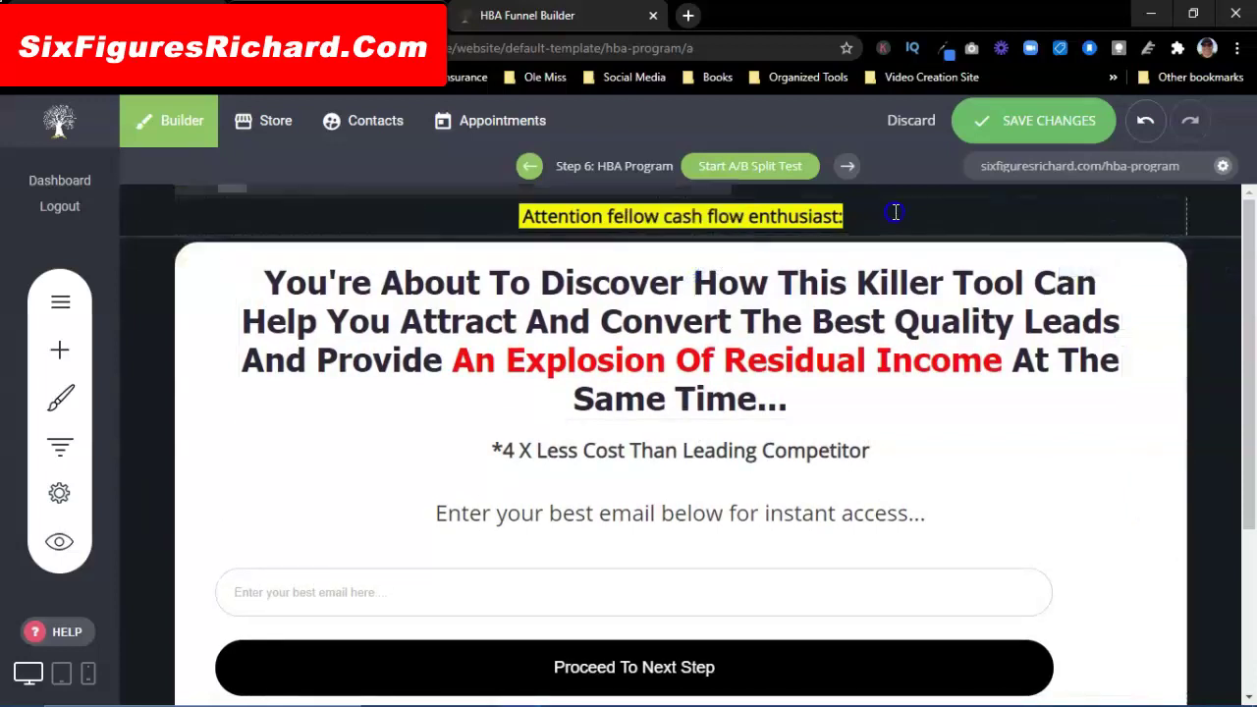
scroll(364, 422, "down", 1)
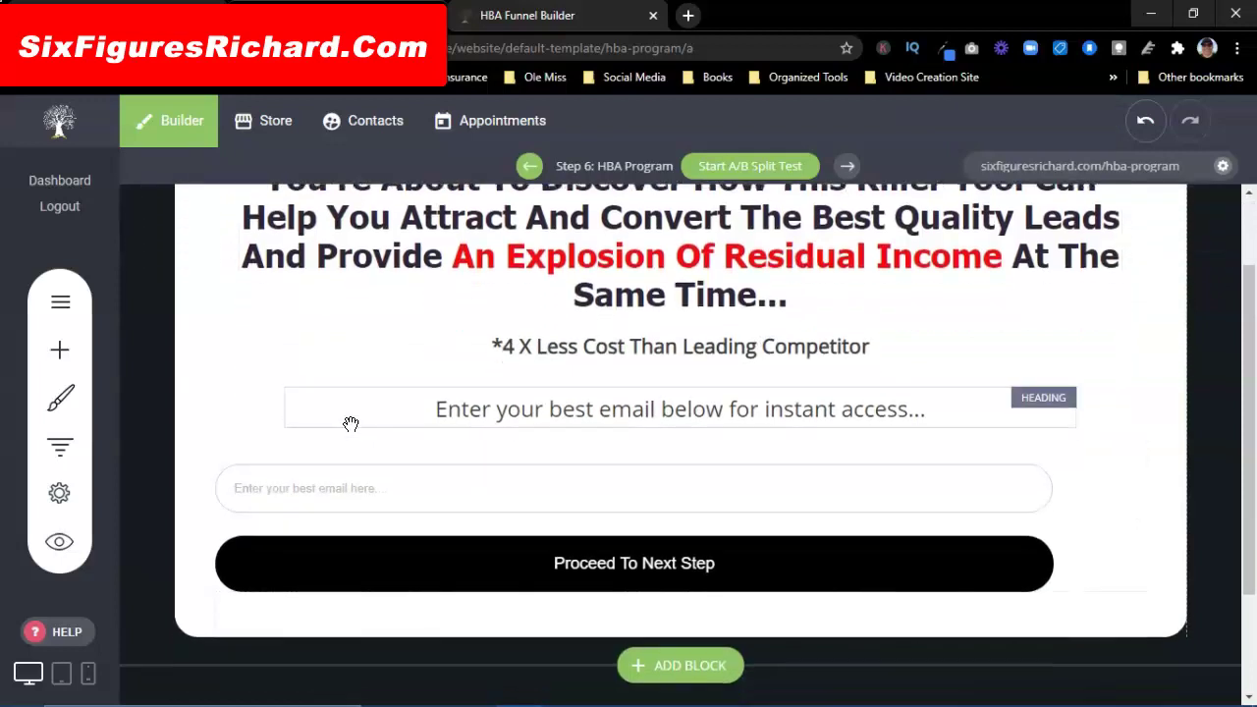
left_click(351, 424)
scroll(334, 426, "down", 1)
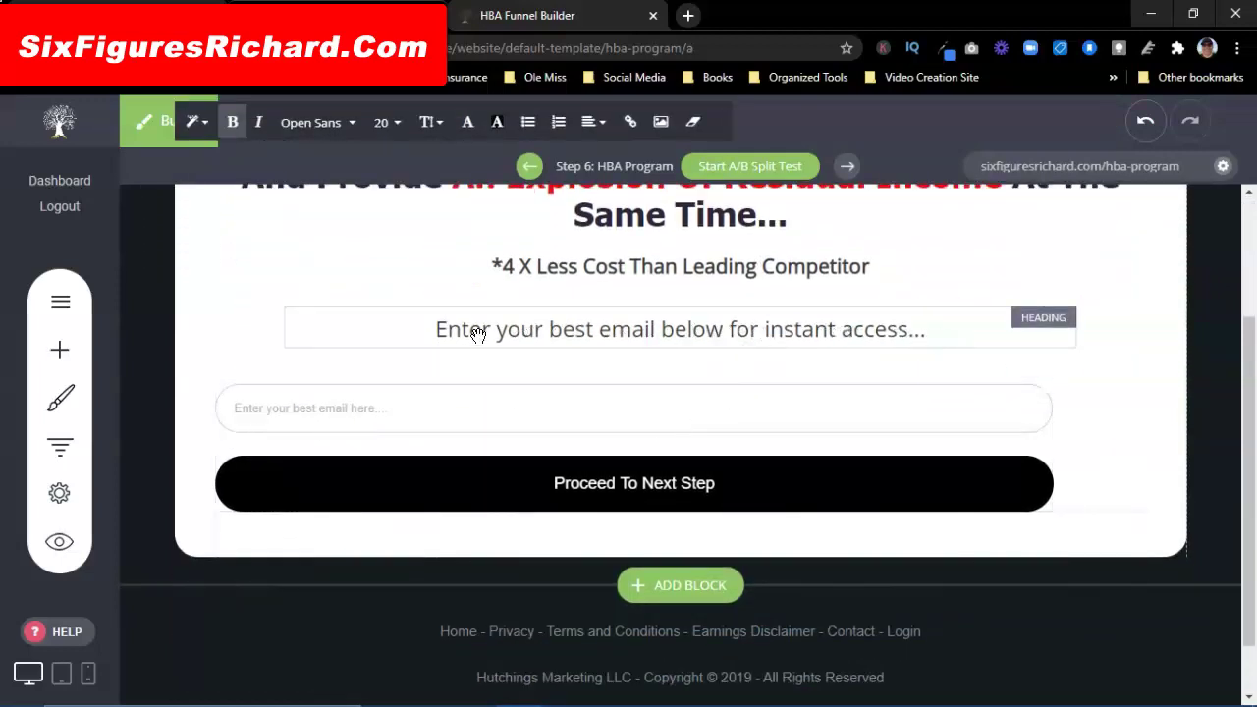
left_click(496, 14)
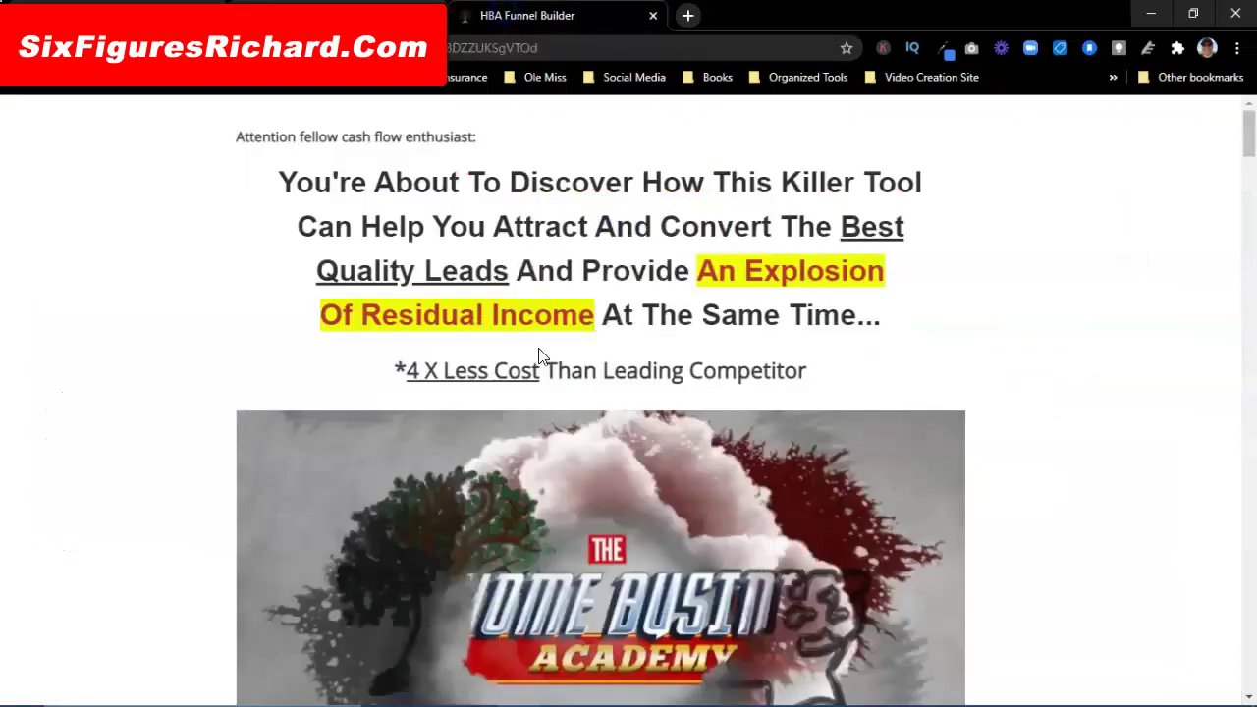
scroll(590, 442, "down", 2)
scroll(650, 526, "down", 14)
scroll(650, 525, "up", 13)
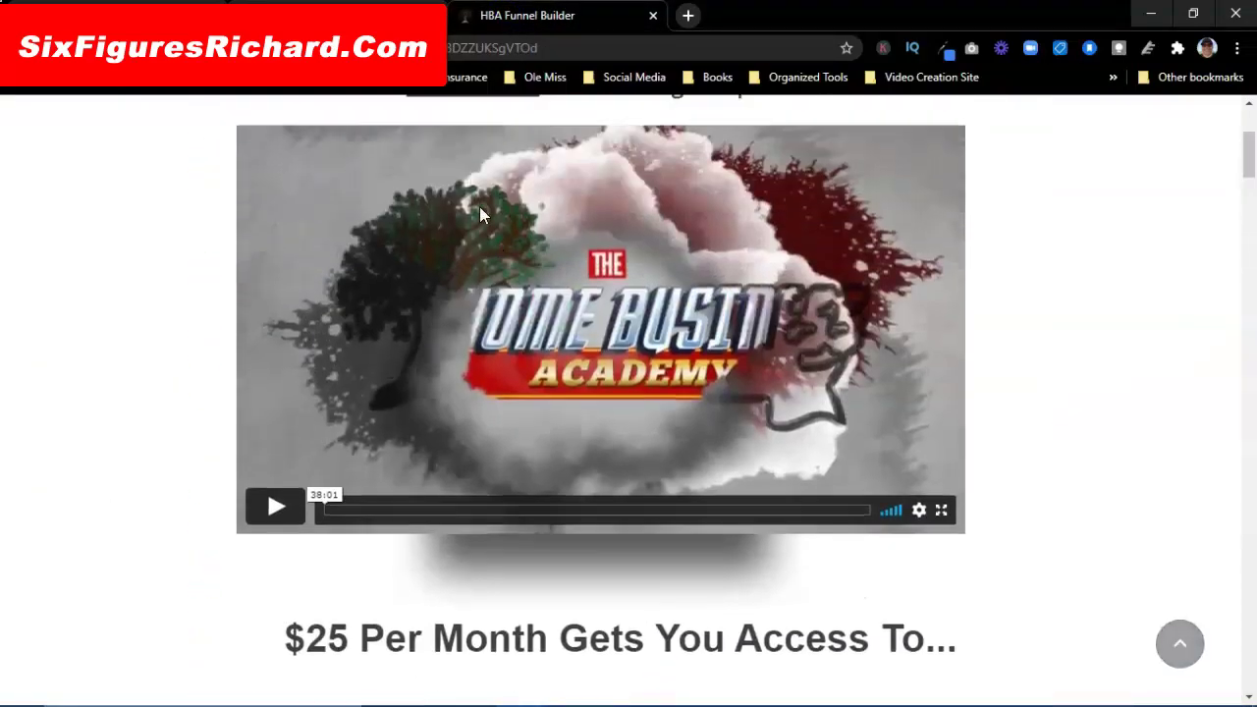
key("ctrl+Tab")
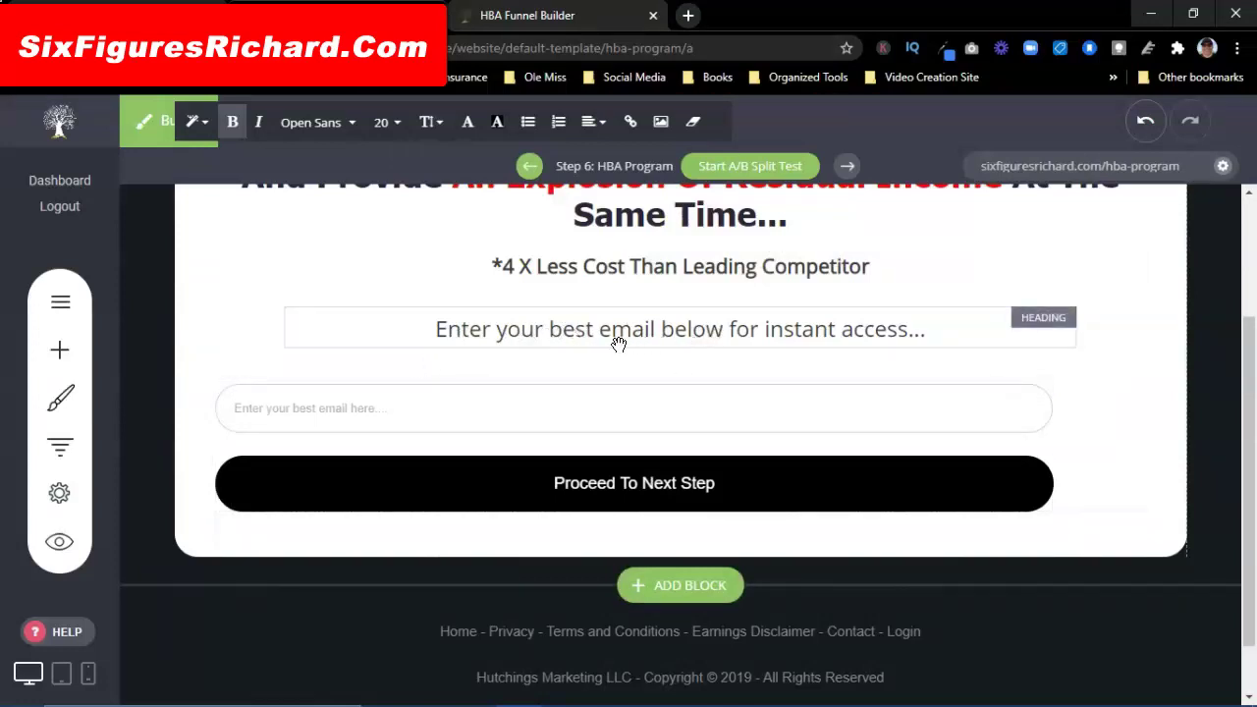
scroll(705, 320, "up", 2)
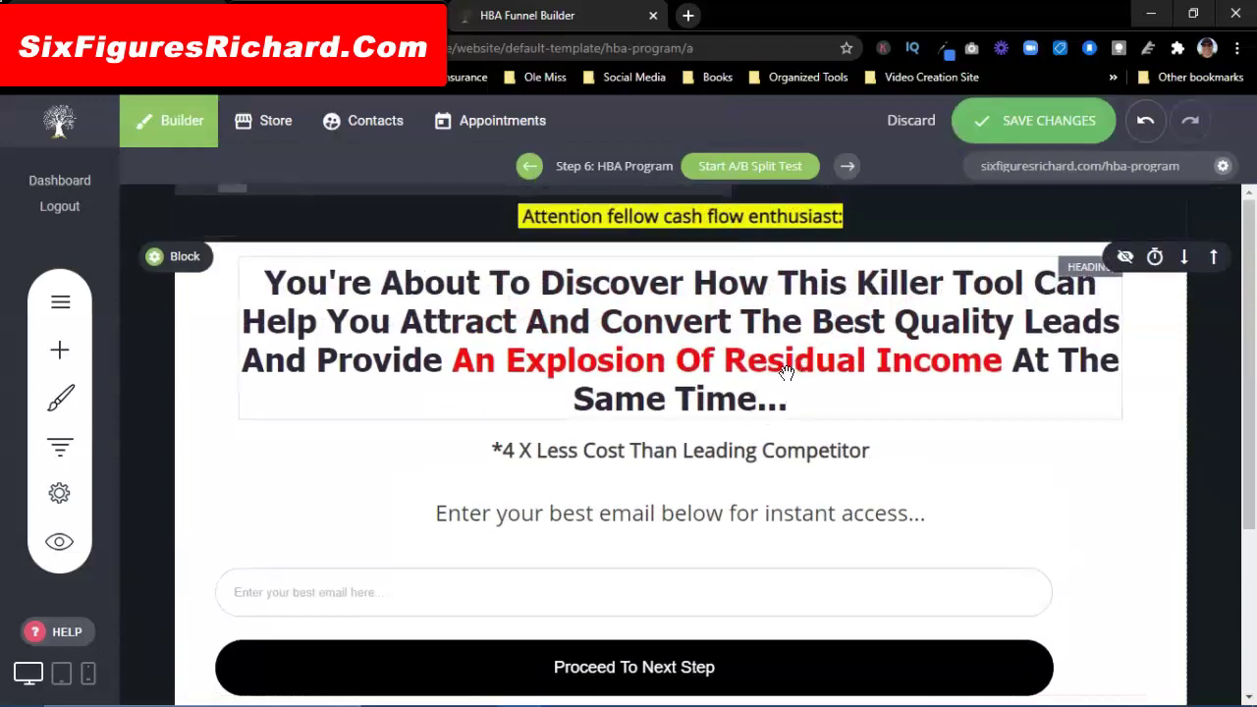
scroll(720, 391, "down", 3)
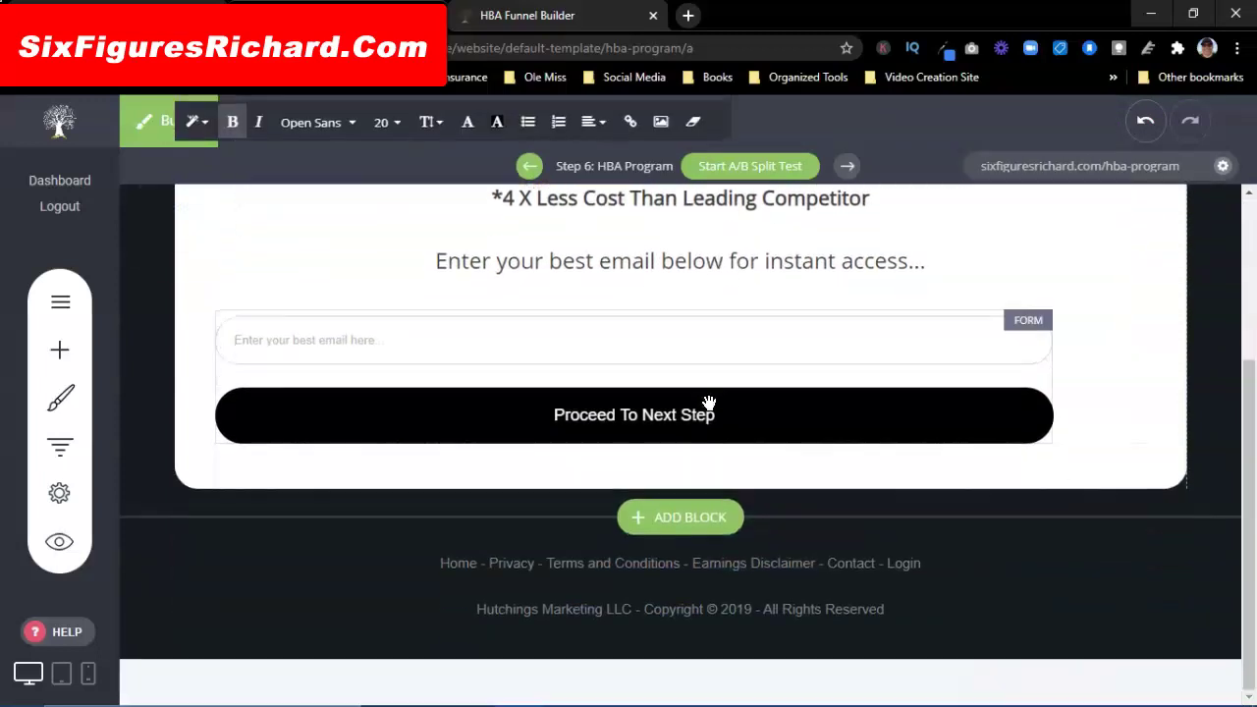
left_click(448, 349)
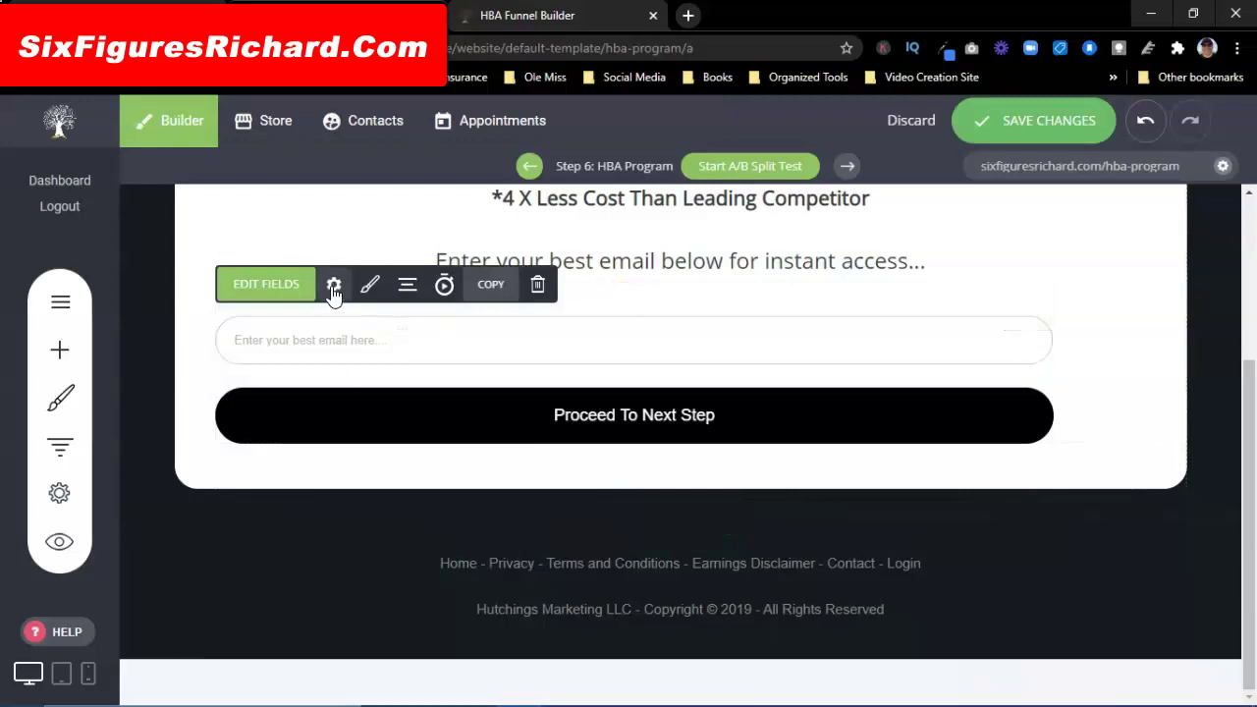
Step: Enable a prefix icon on the email field and set it to the envelope
left_click(271, 289)
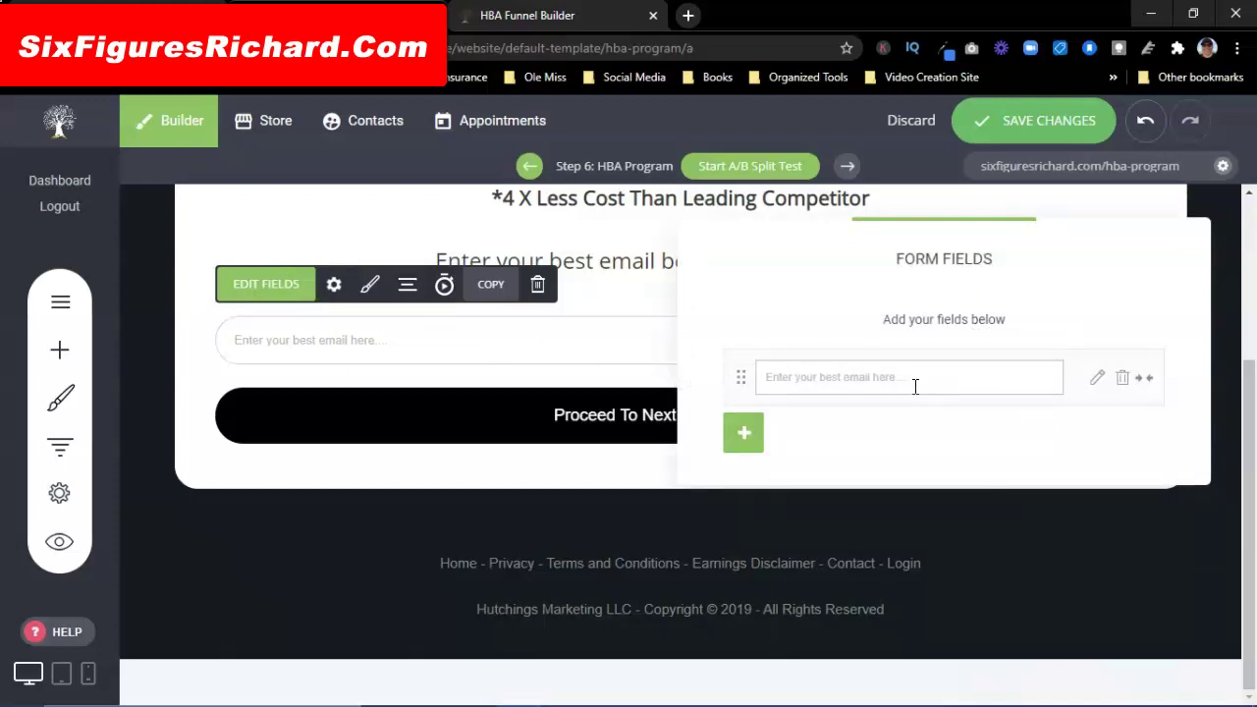
left_click(1095, 379)
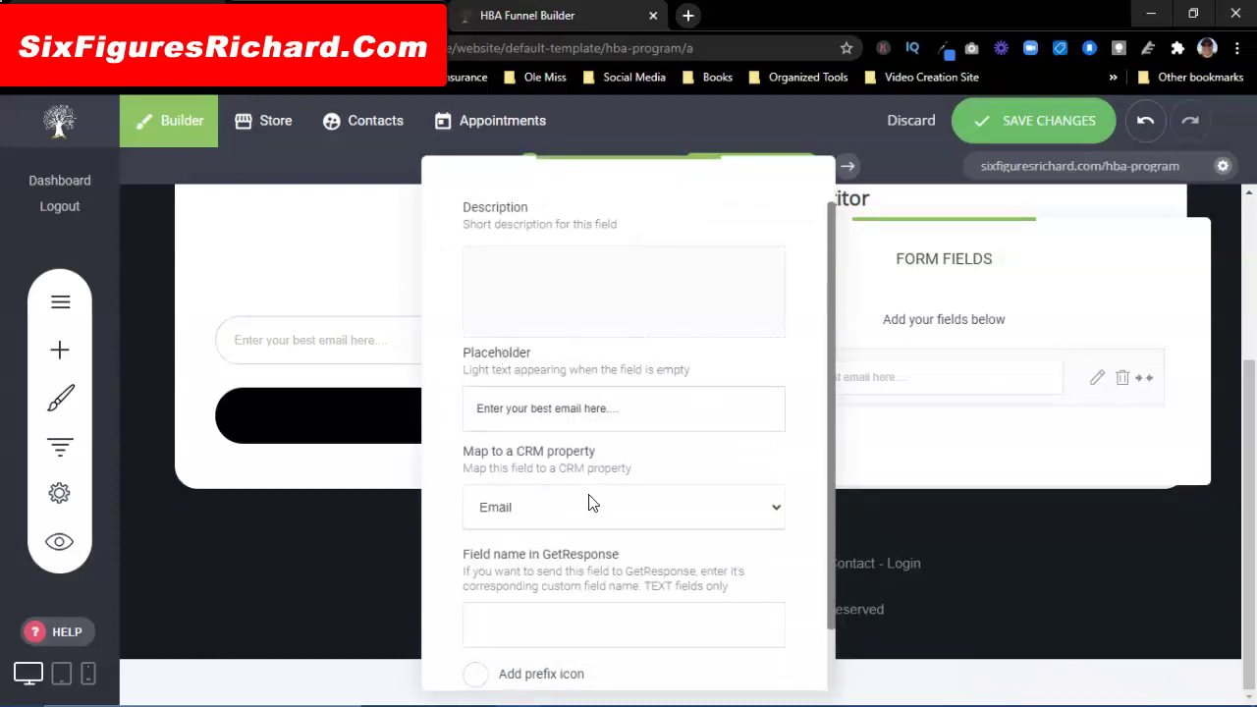
scroll(607, 488, "down", 1)
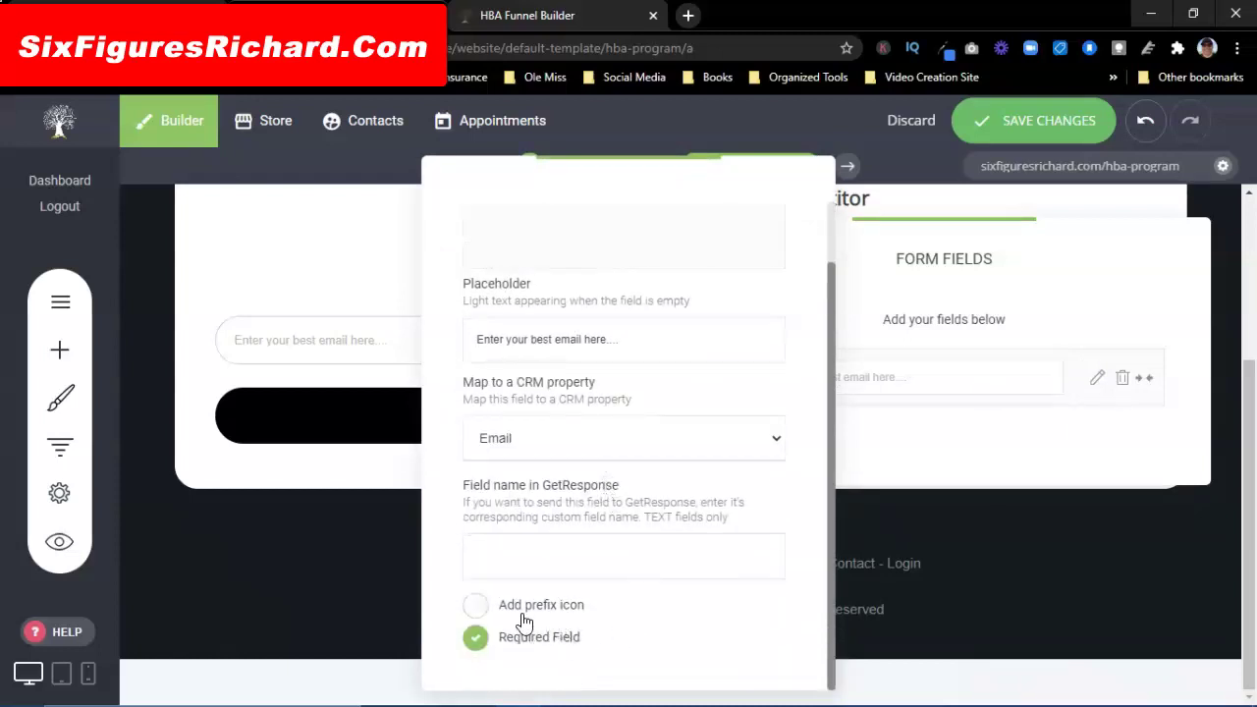
left_click(481, 608)
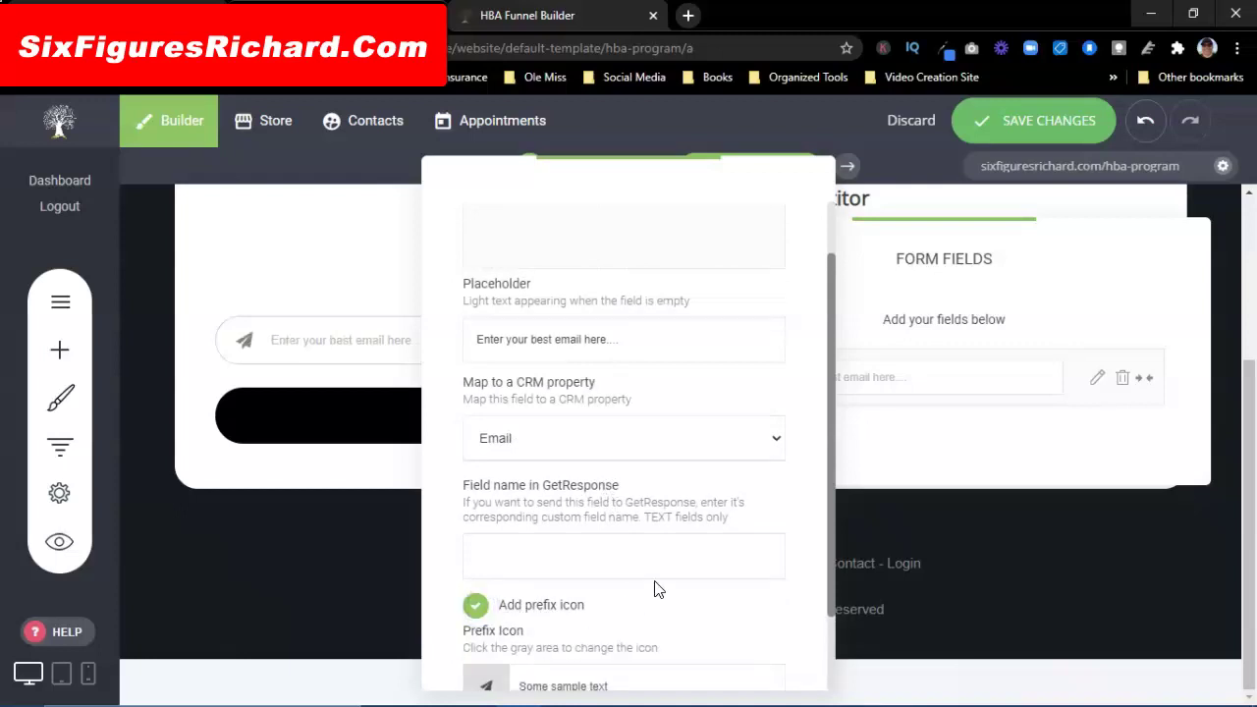
scroll(656, 581, "down", 1)
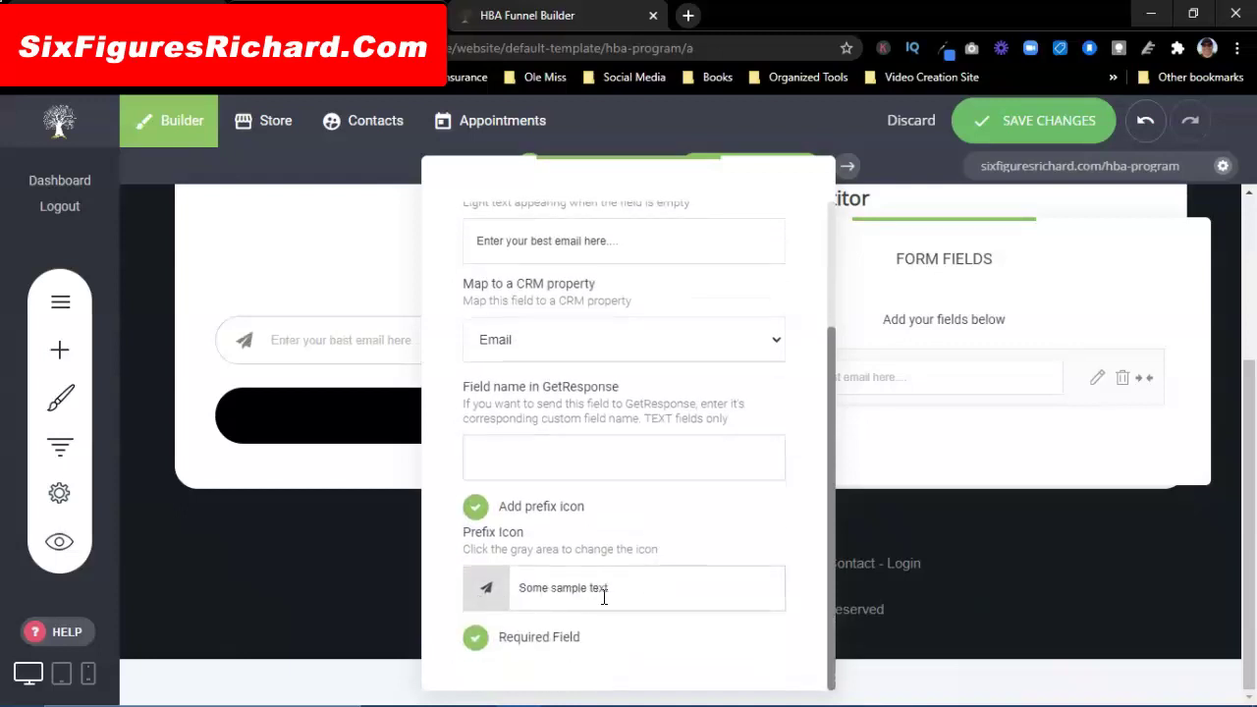
left_click(483, 586)
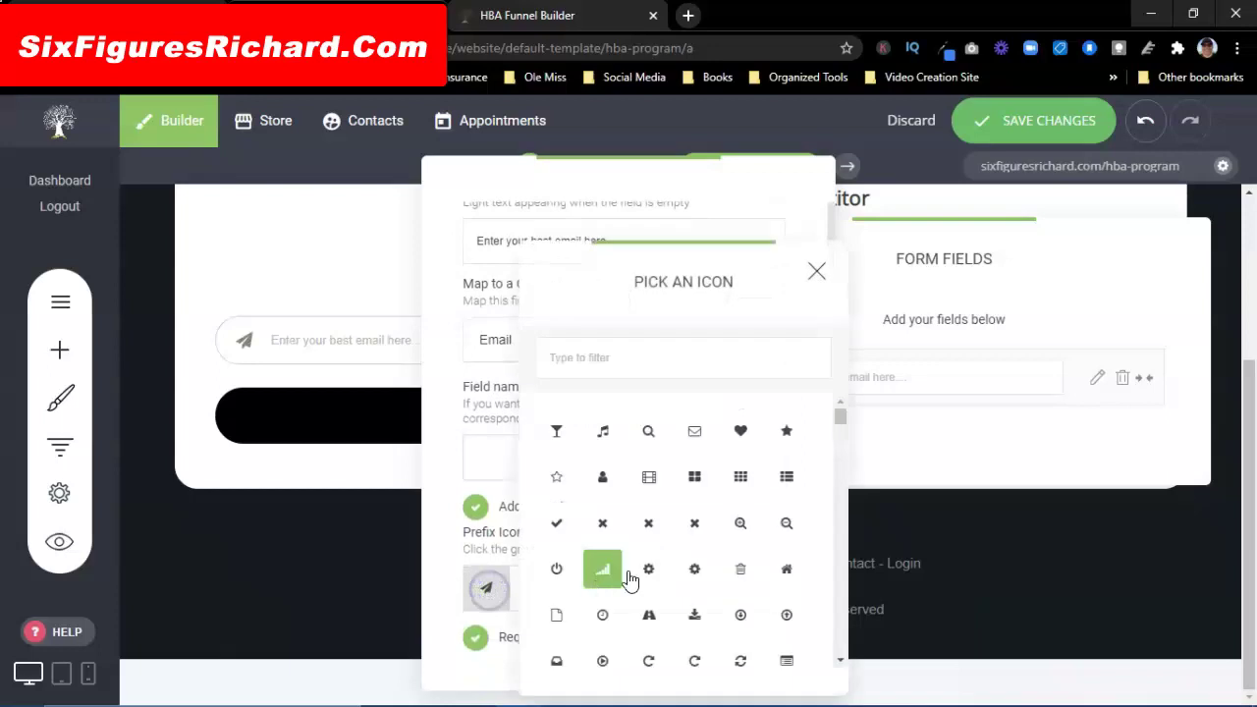
left_click(694, 430)
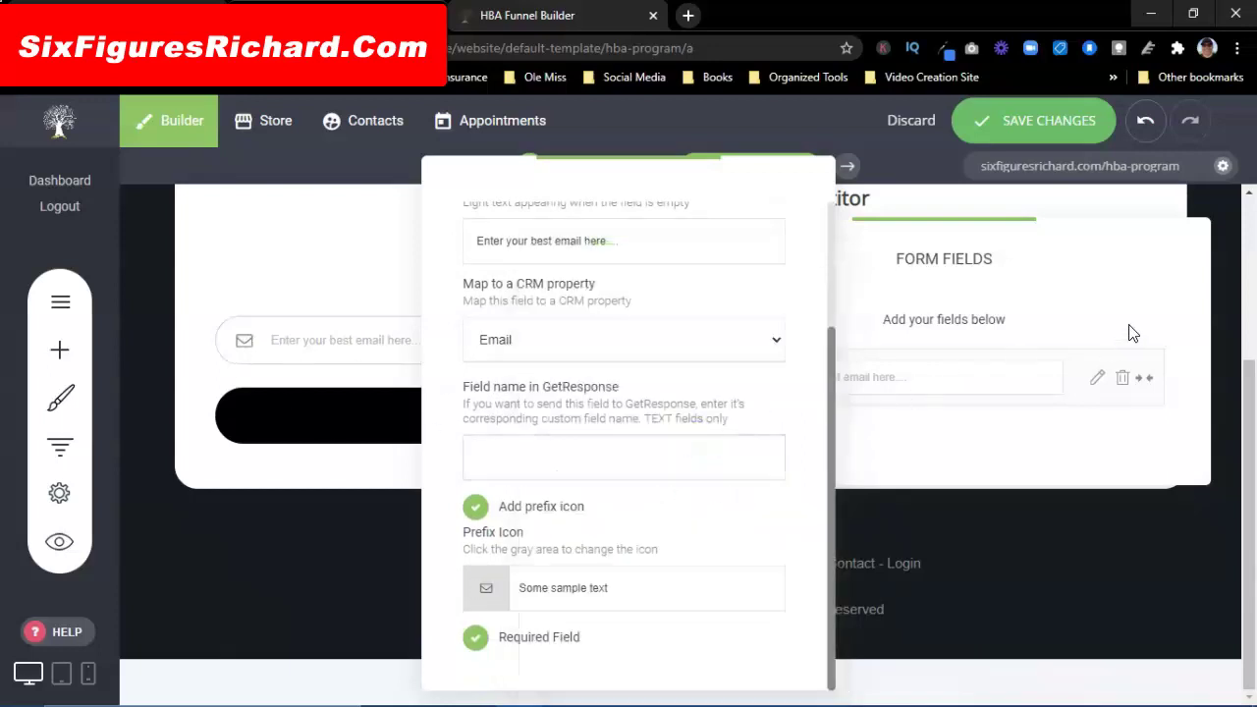
left_click(1111, 289)
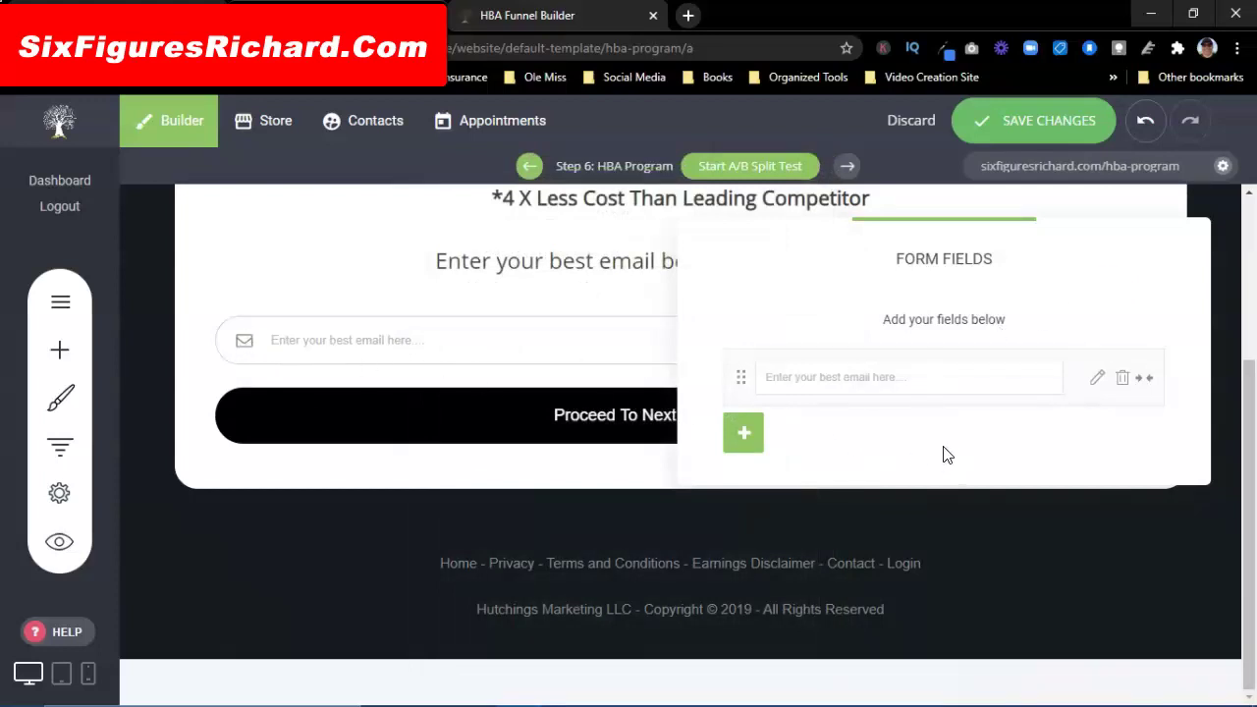
Step: In the form's GetResponse settings, tick and confirm the get_your_escape_plan list
left_click(1098, 287)
left_click(344, 260)
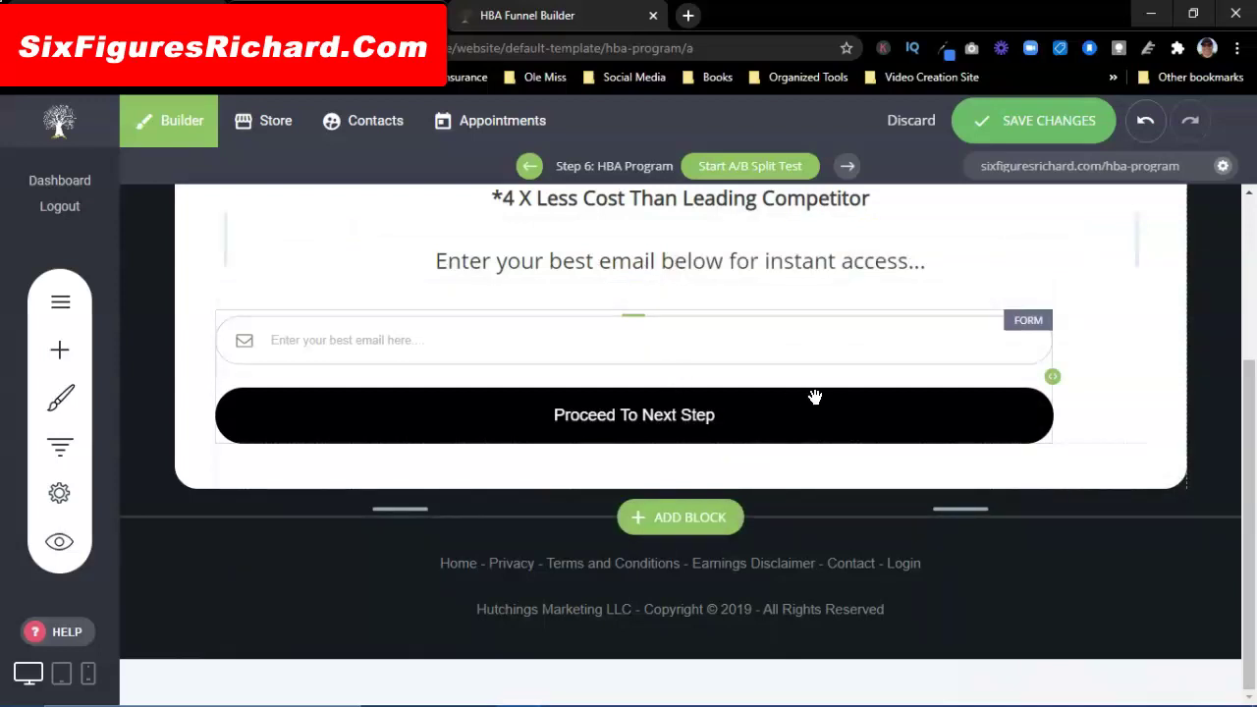
left_click(460, 345)
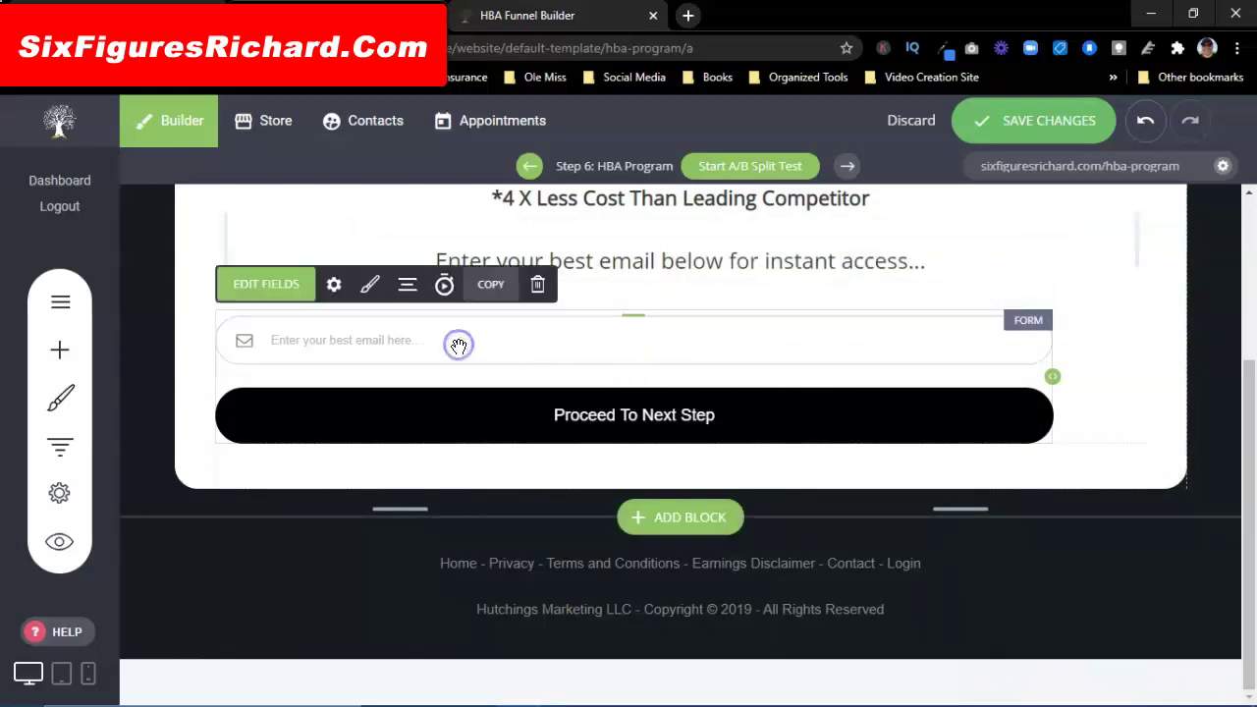
left_click(334, 285)
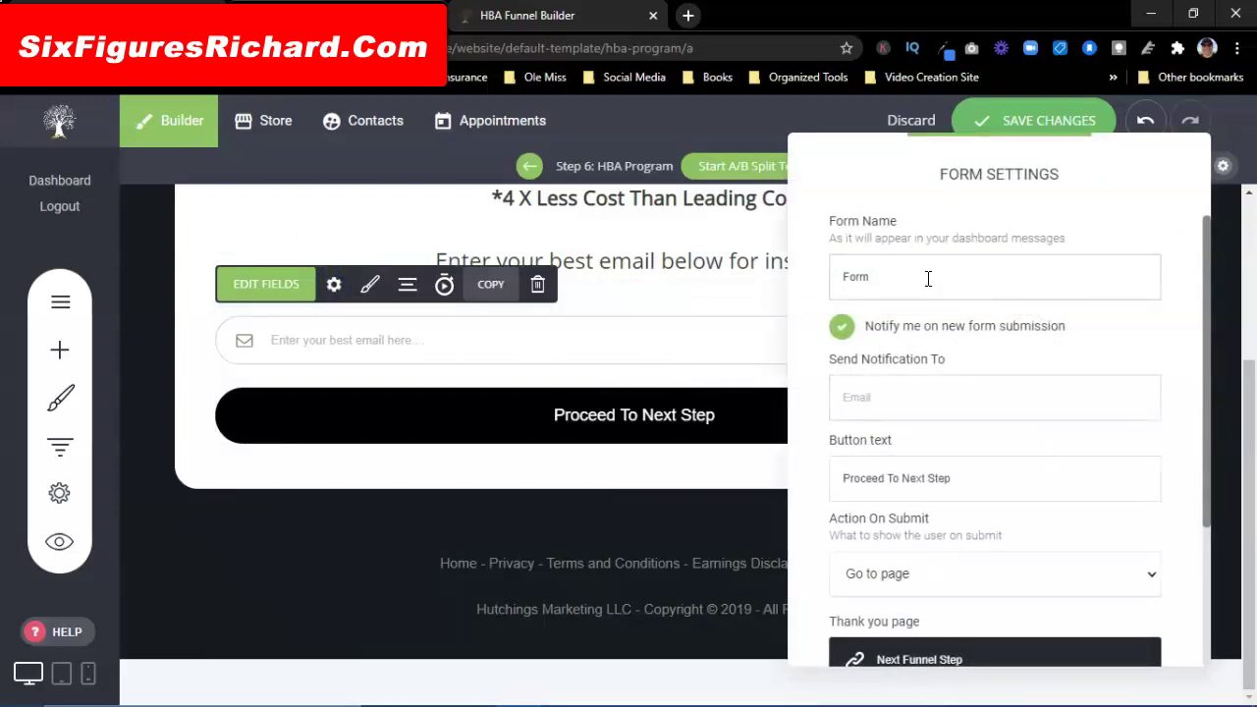
scroll(999, 378, "down", 1)
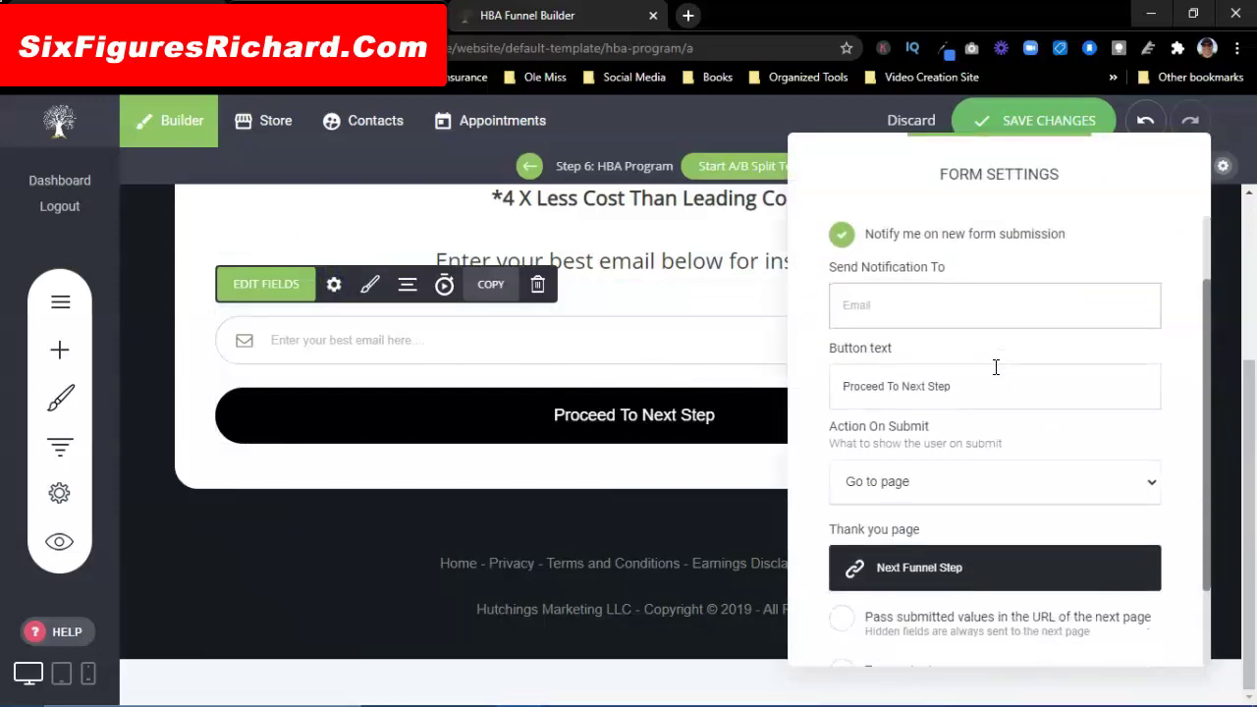
scroll(984, 309, "up", 1)
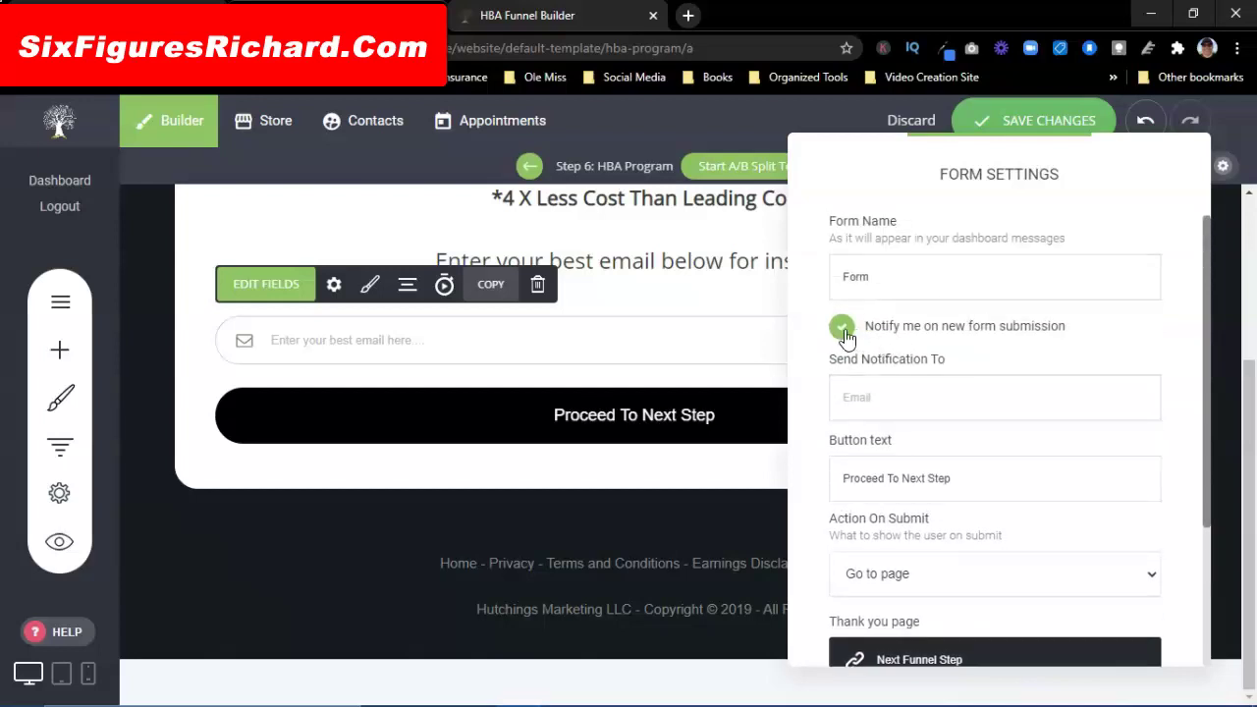
scroll(937, 363, "down", 1)
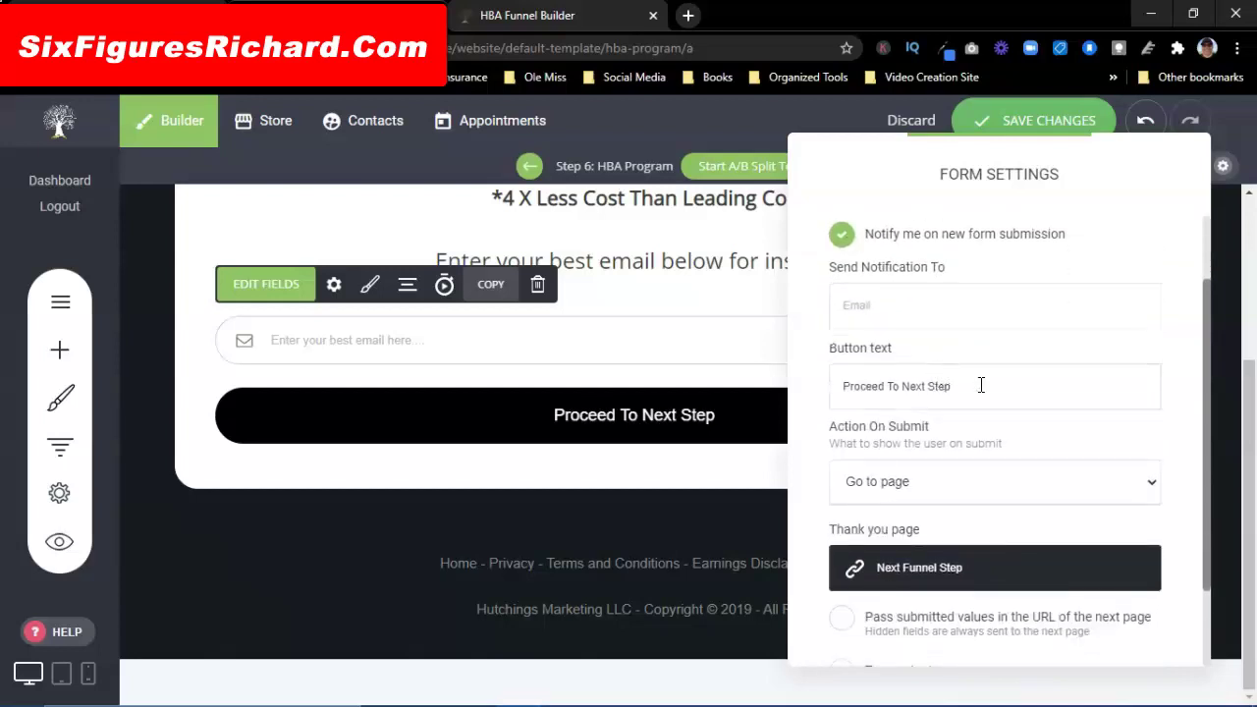
scroll(977, 406, "down", 1)
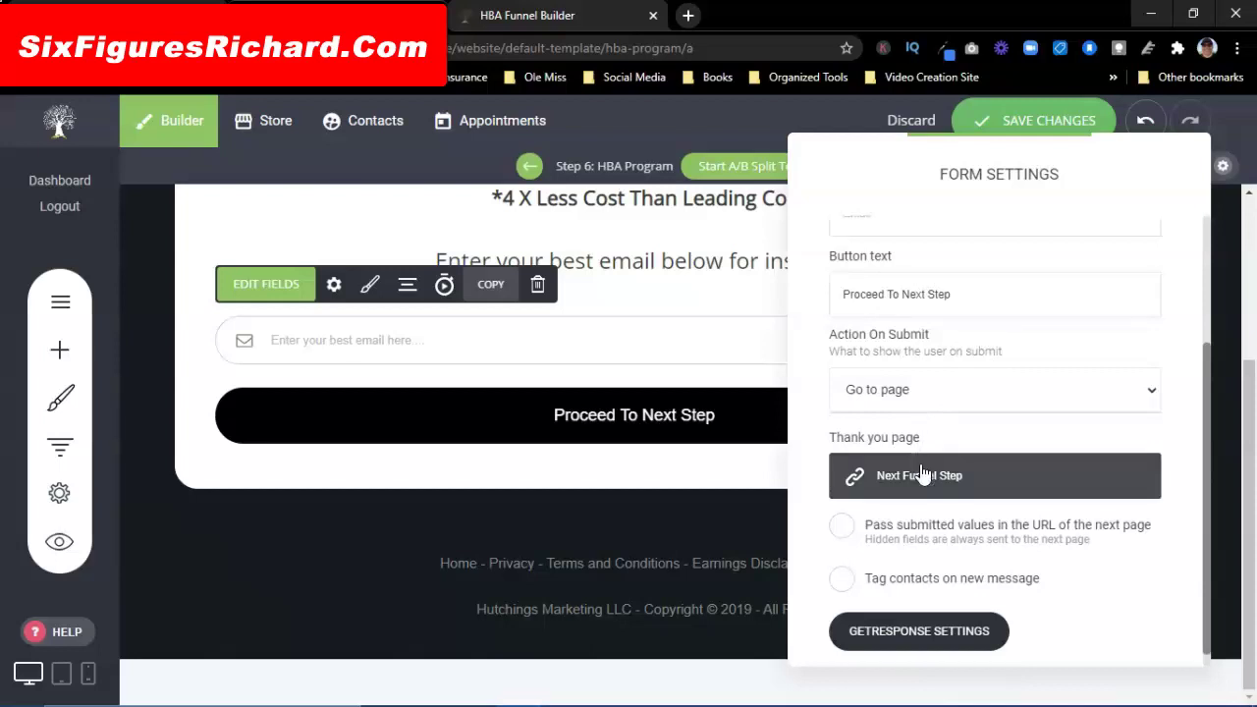
scroll(953, 417, "down", 1)
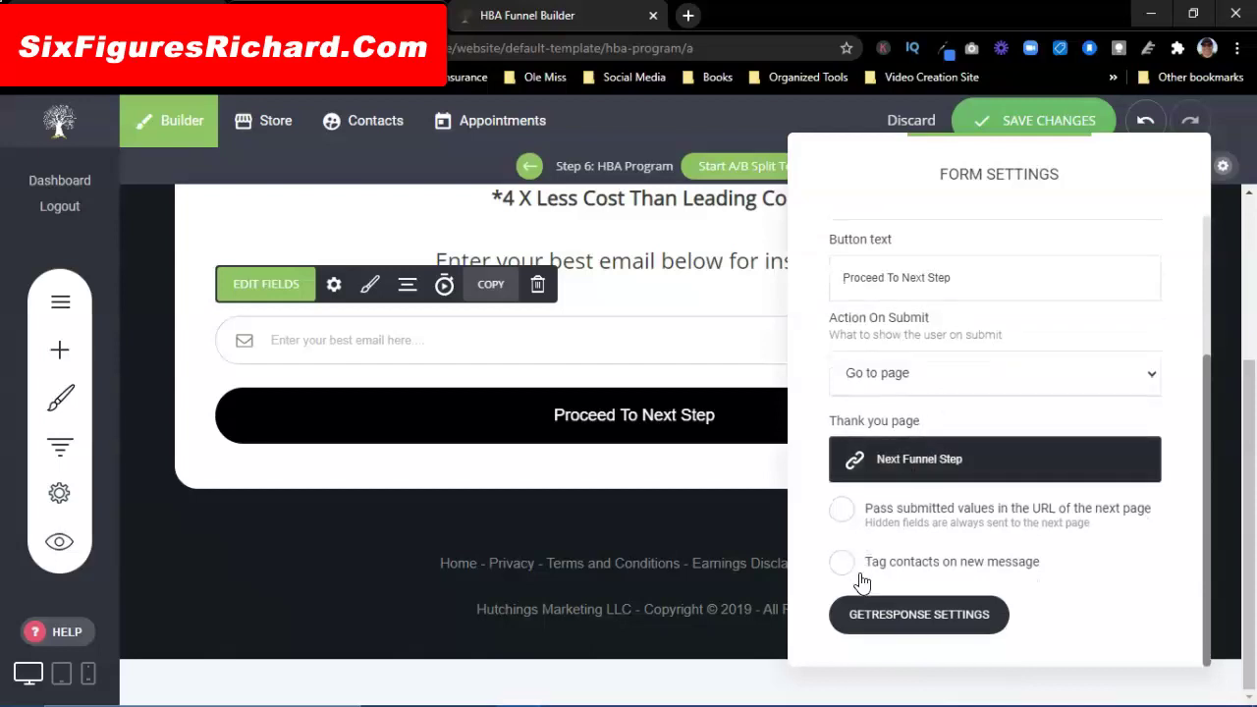
left_click(894, 618)
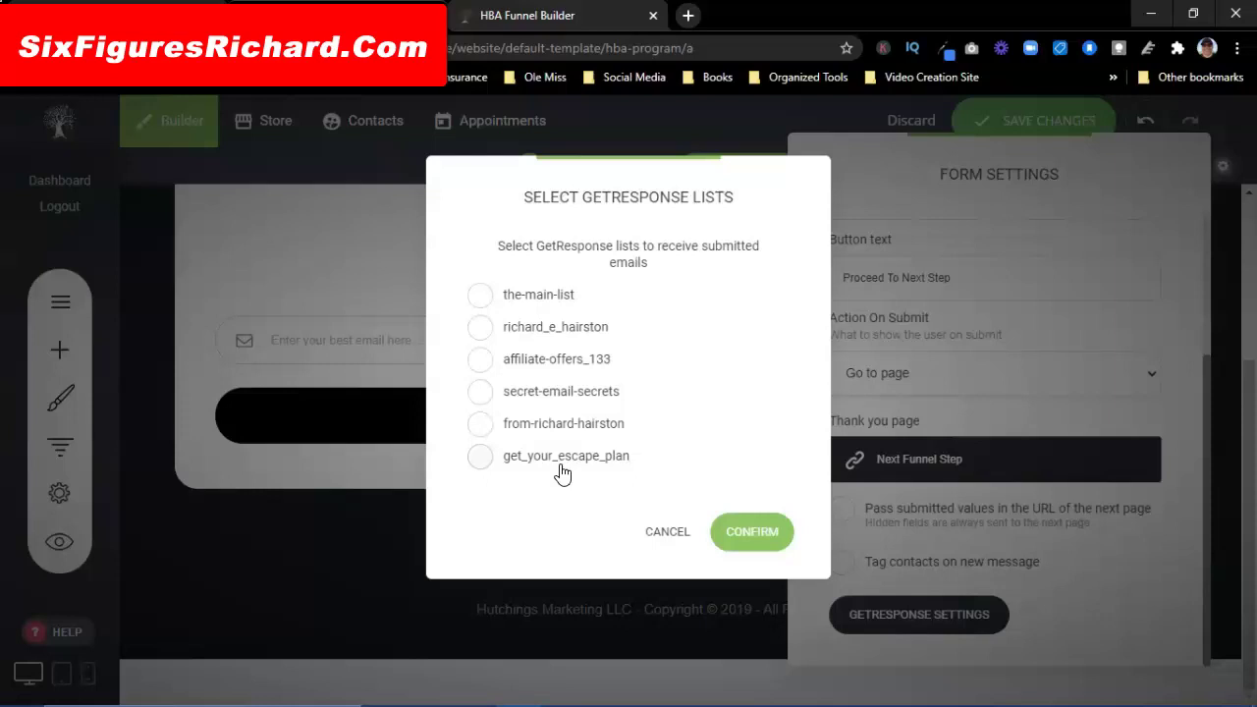
left_click(479, 457)
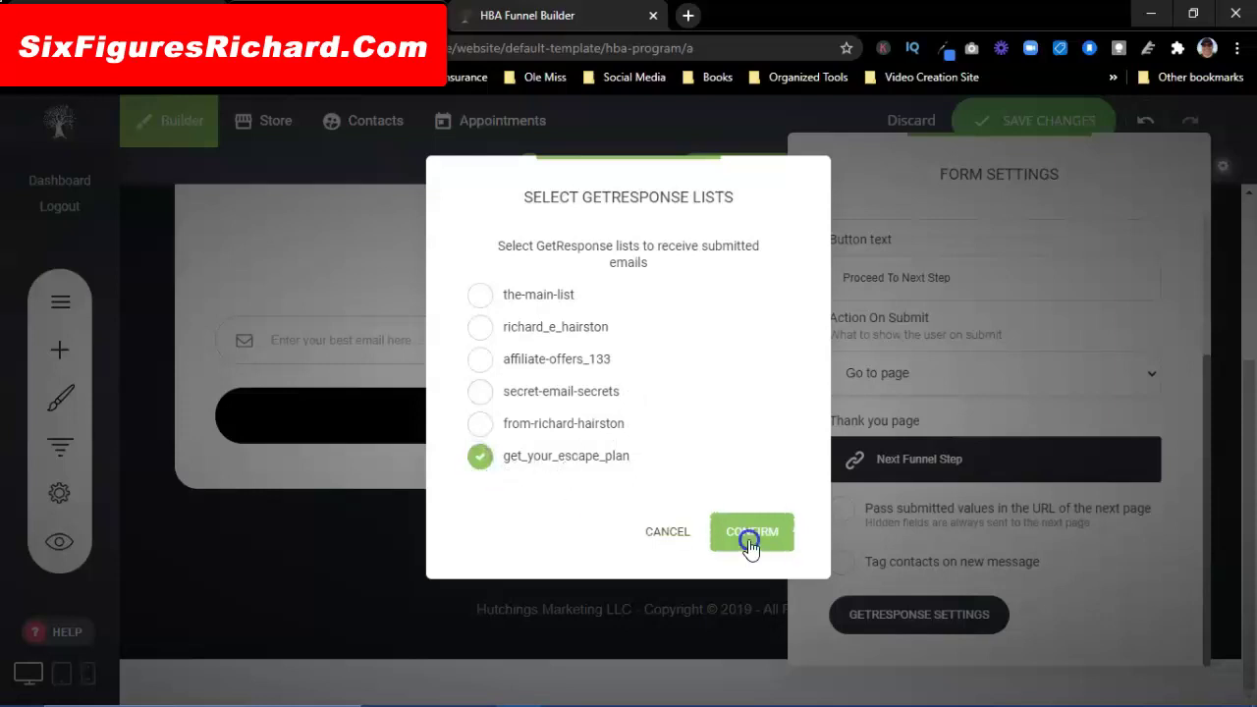
left_click(749, 542)
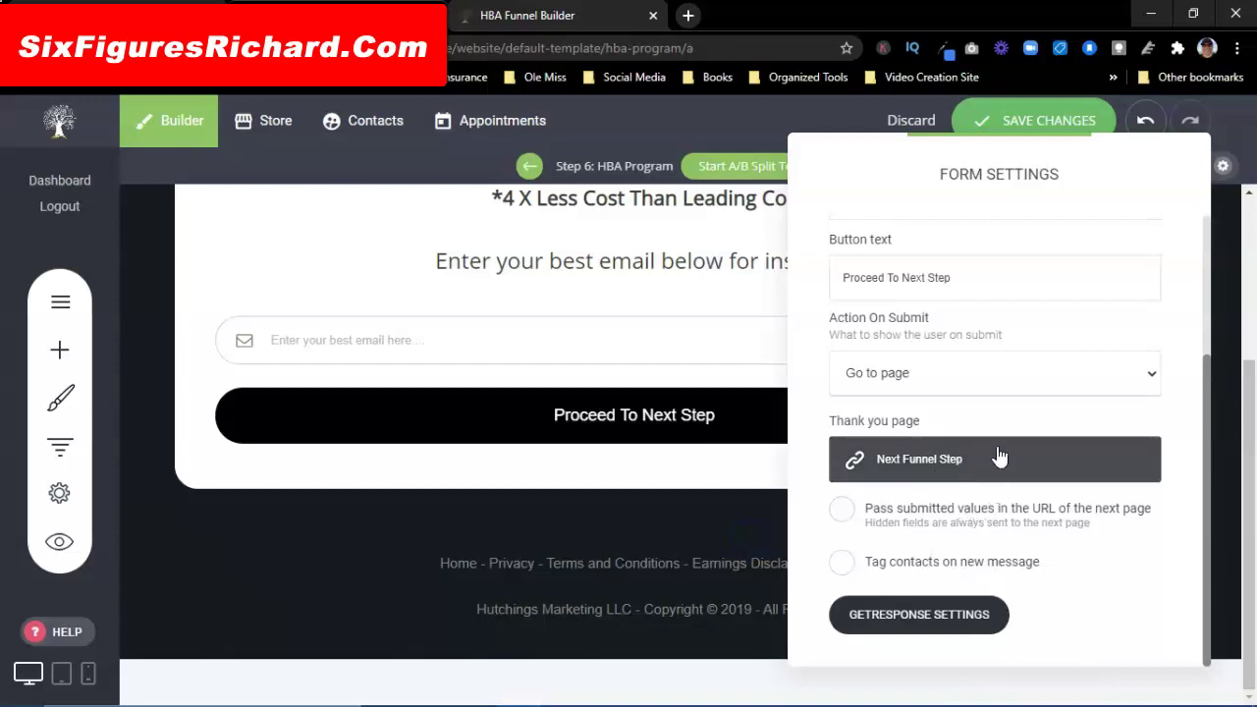
left_click(339, 238)
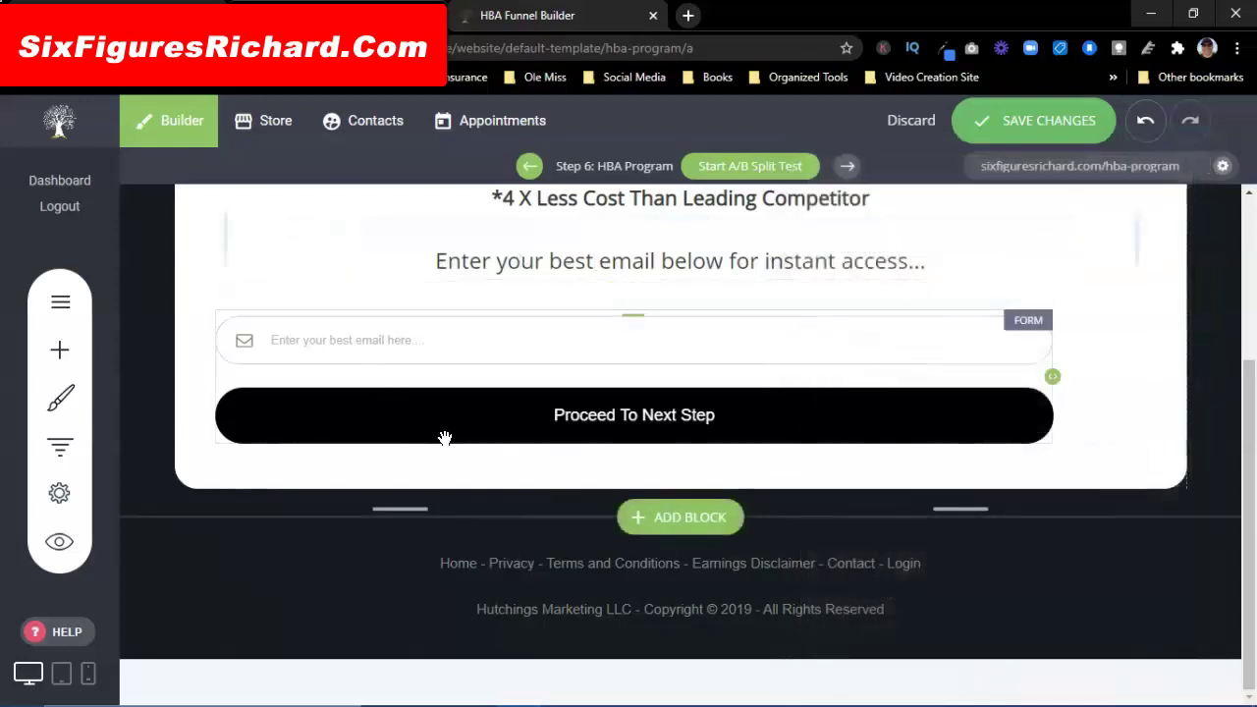
Step: Reopen the form settings to verify the list choice, then close them
left_click(667, 427)
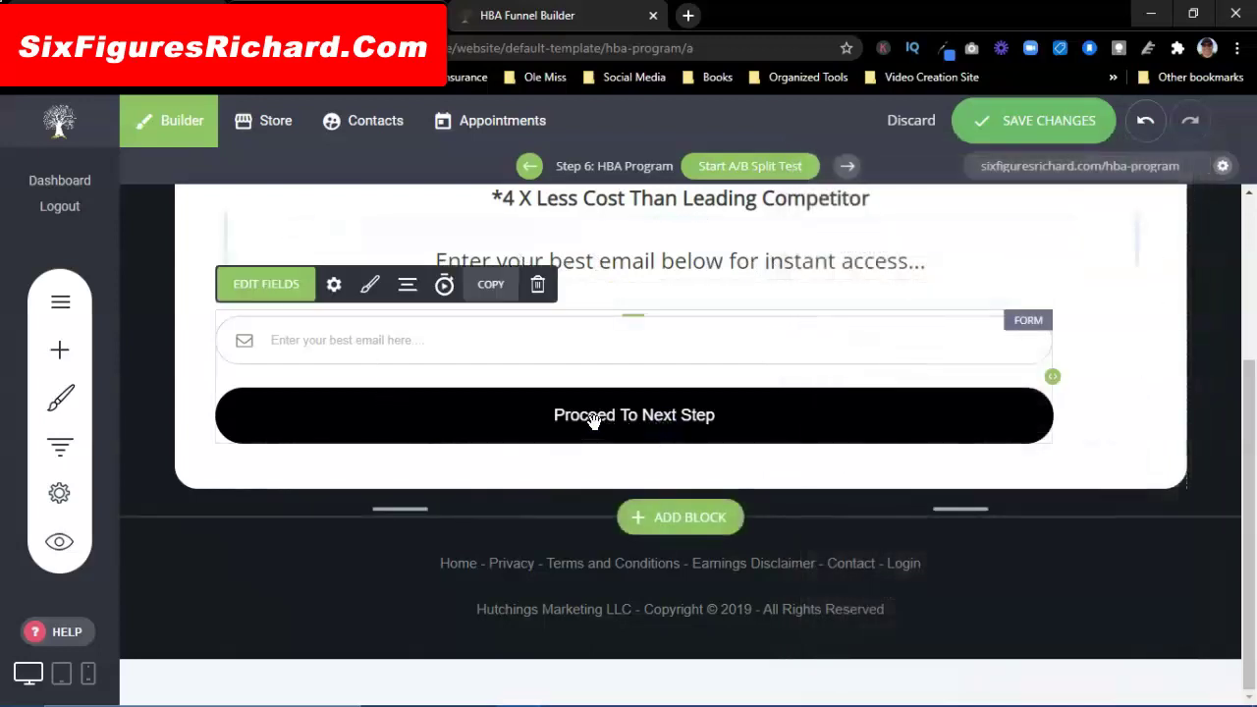
left_click(334, 285)
scroll(949, 403, "down", 2)
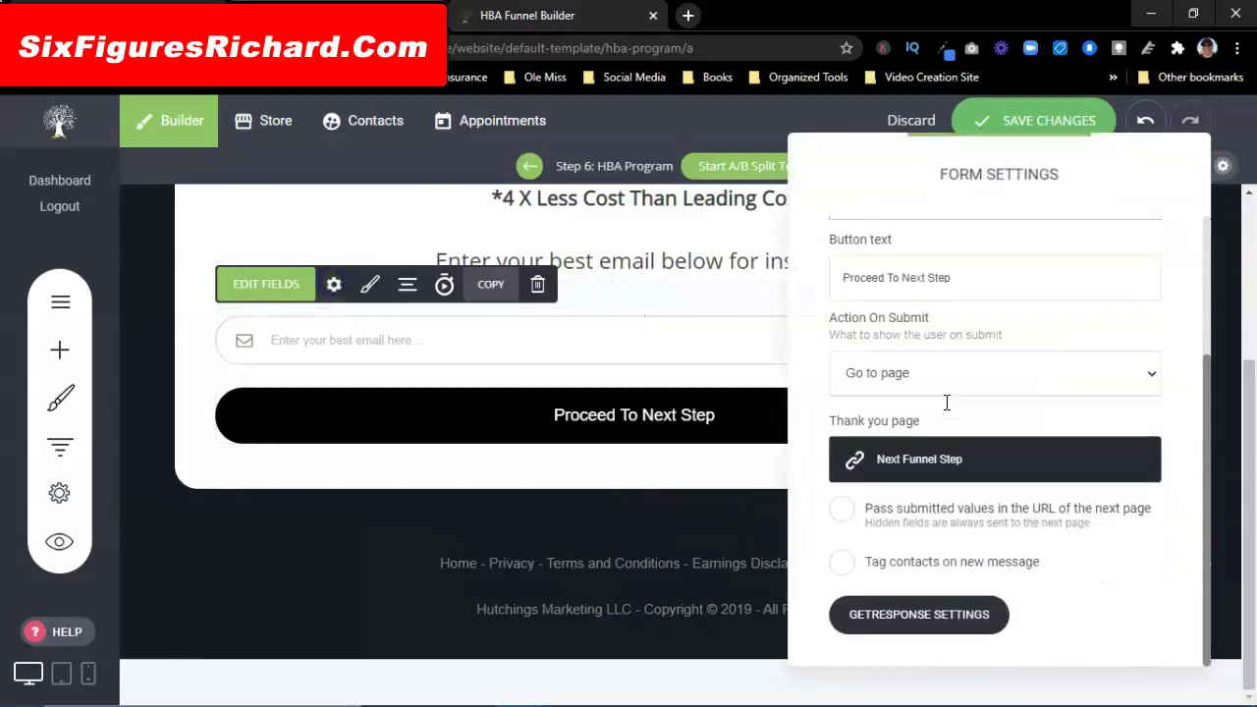
scroll(908, 471, "up", 2)
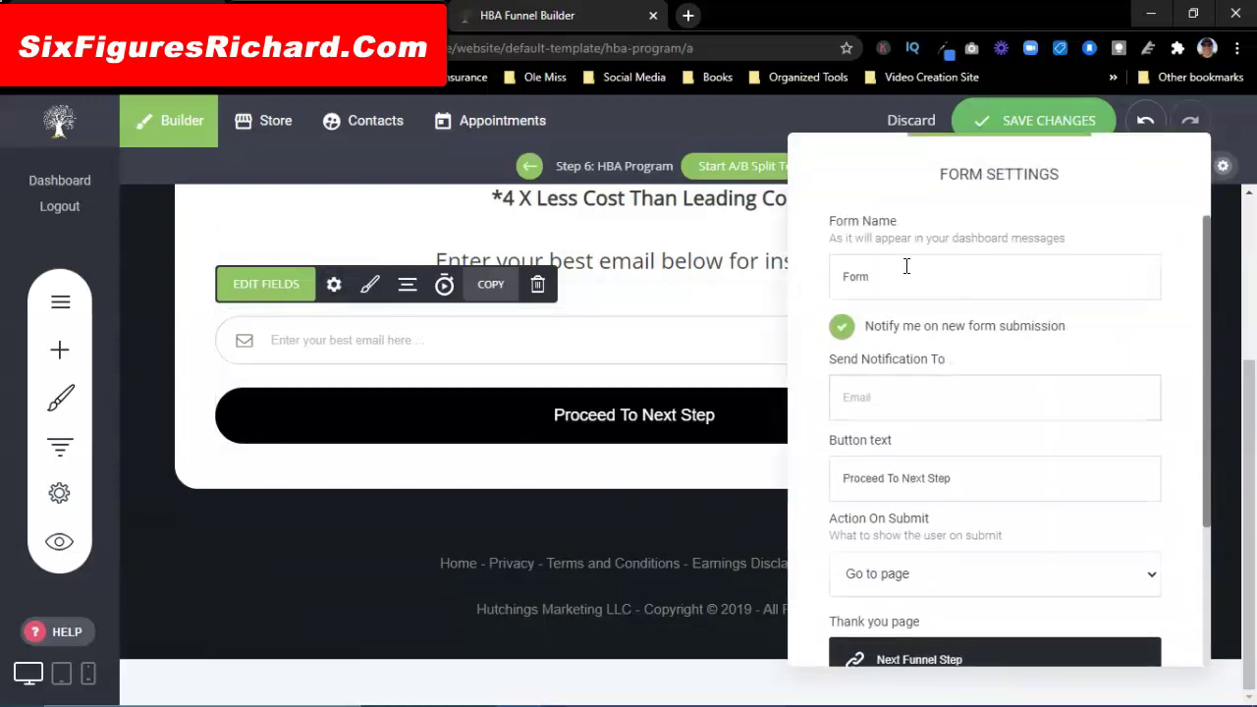
left_click(371, 285)
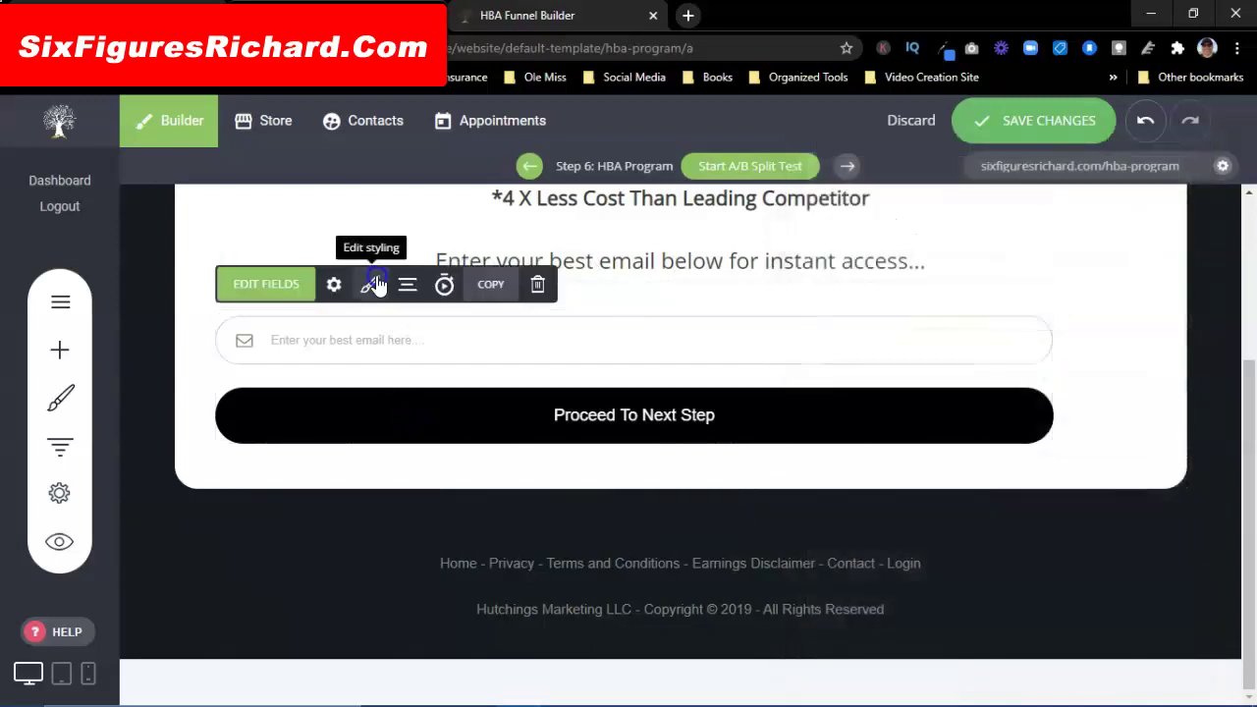
Step: Open Button Settings for the form's submit button and move the panel aside to view the page
left_click(373, 285)
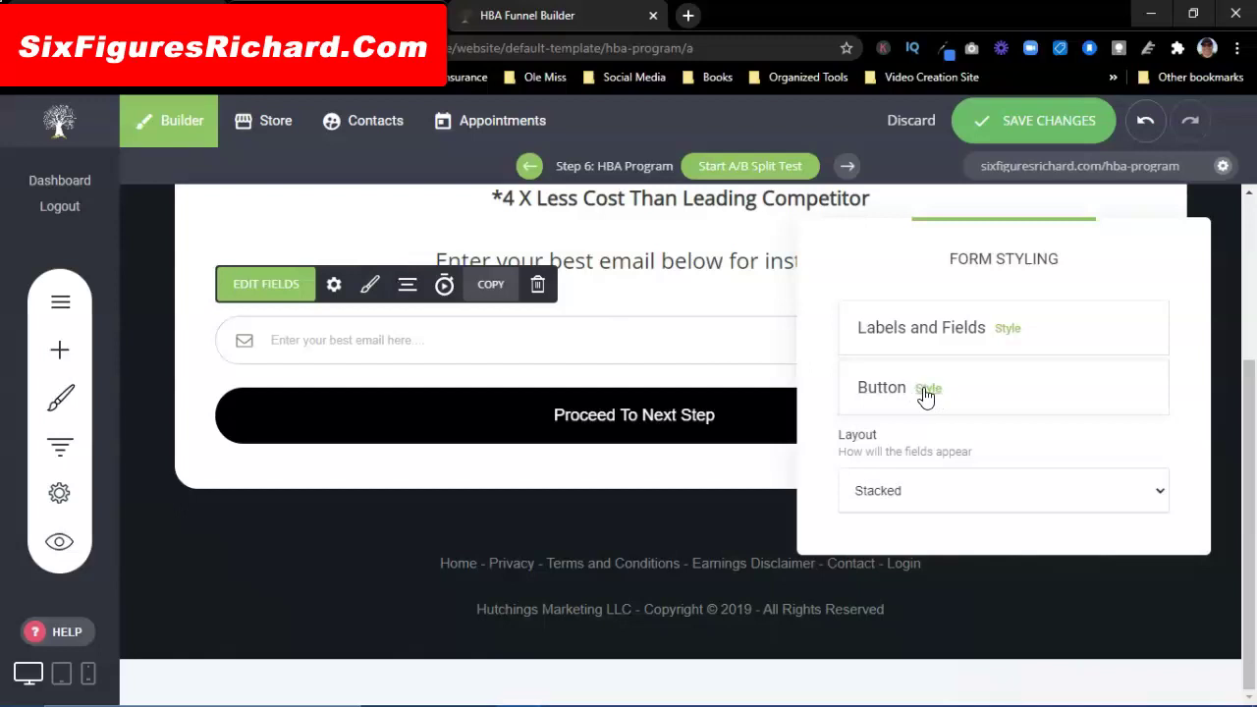
left_click(927, 389)
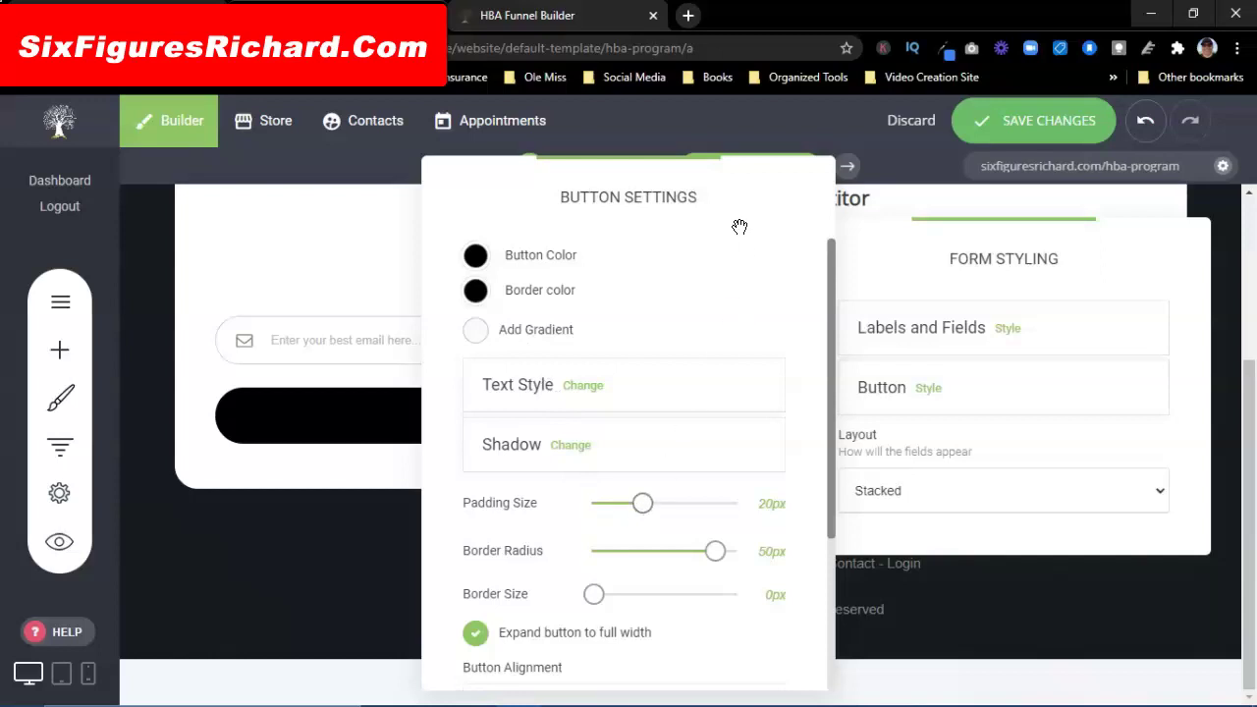
left_click_drag(735, 190, 338, 140)
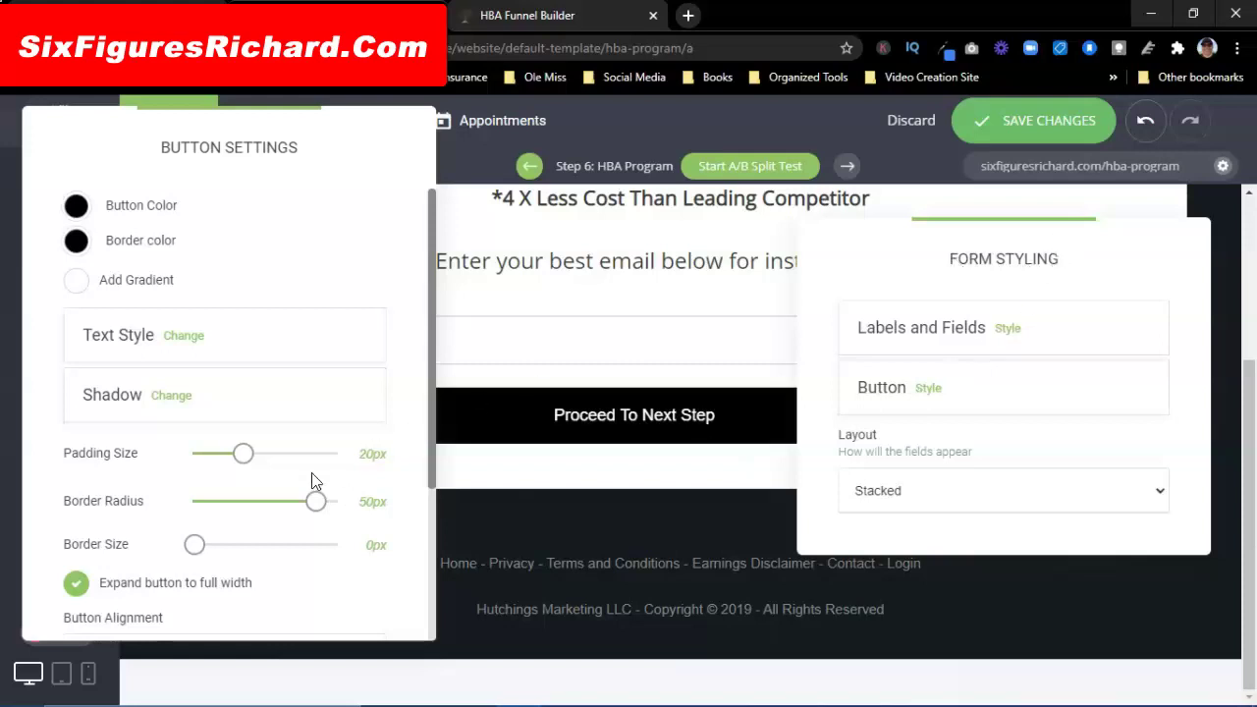
scroll(274, 444, "down", 3)
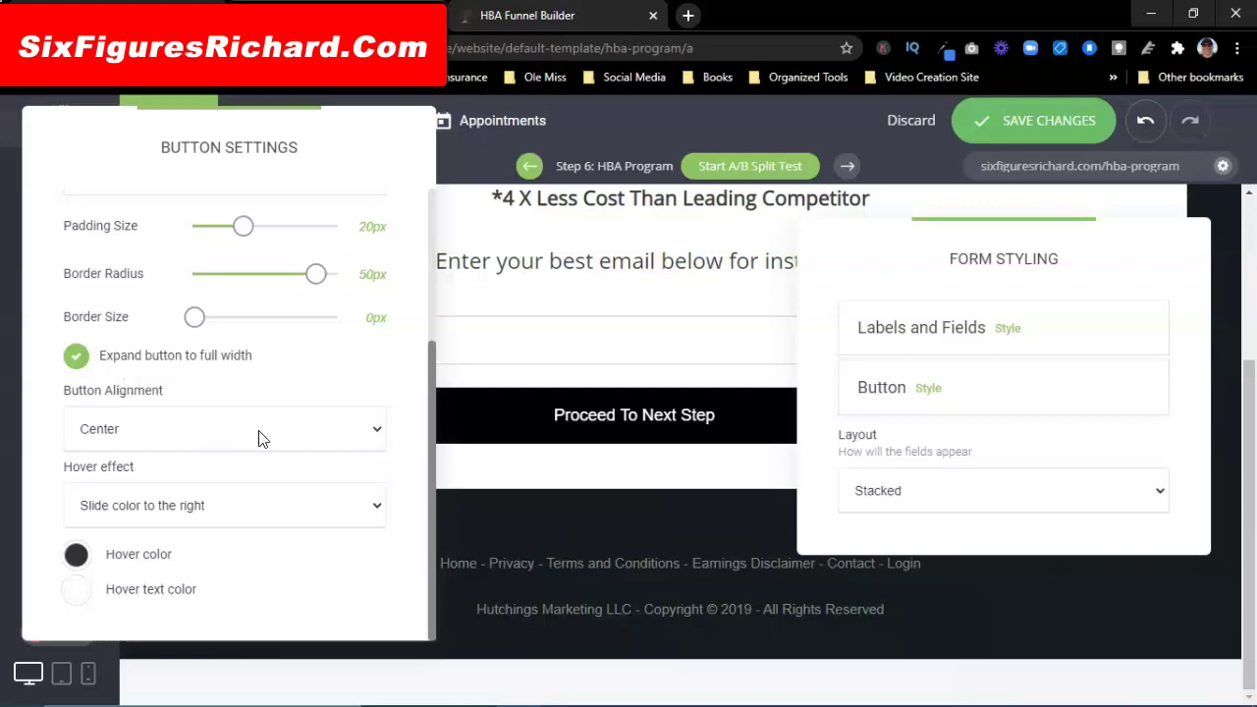
left_click_drag(371, 139, 501, 138)
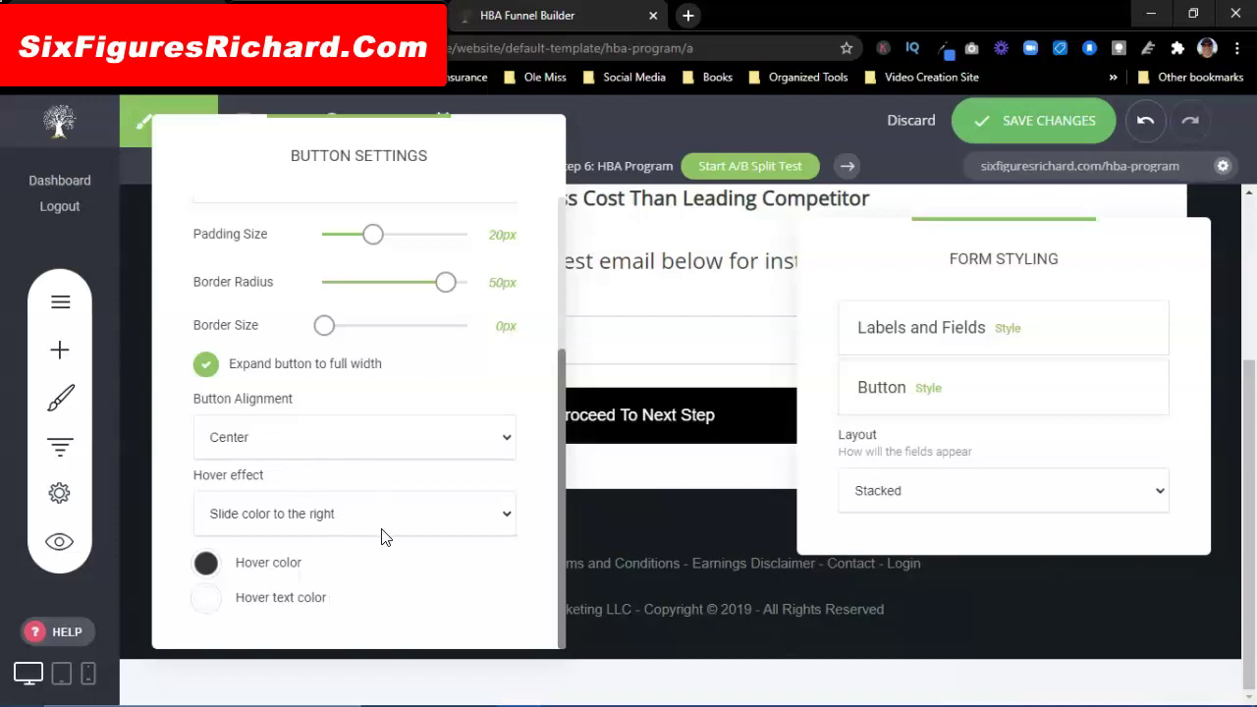
scroll(383, 536, "up", 2)
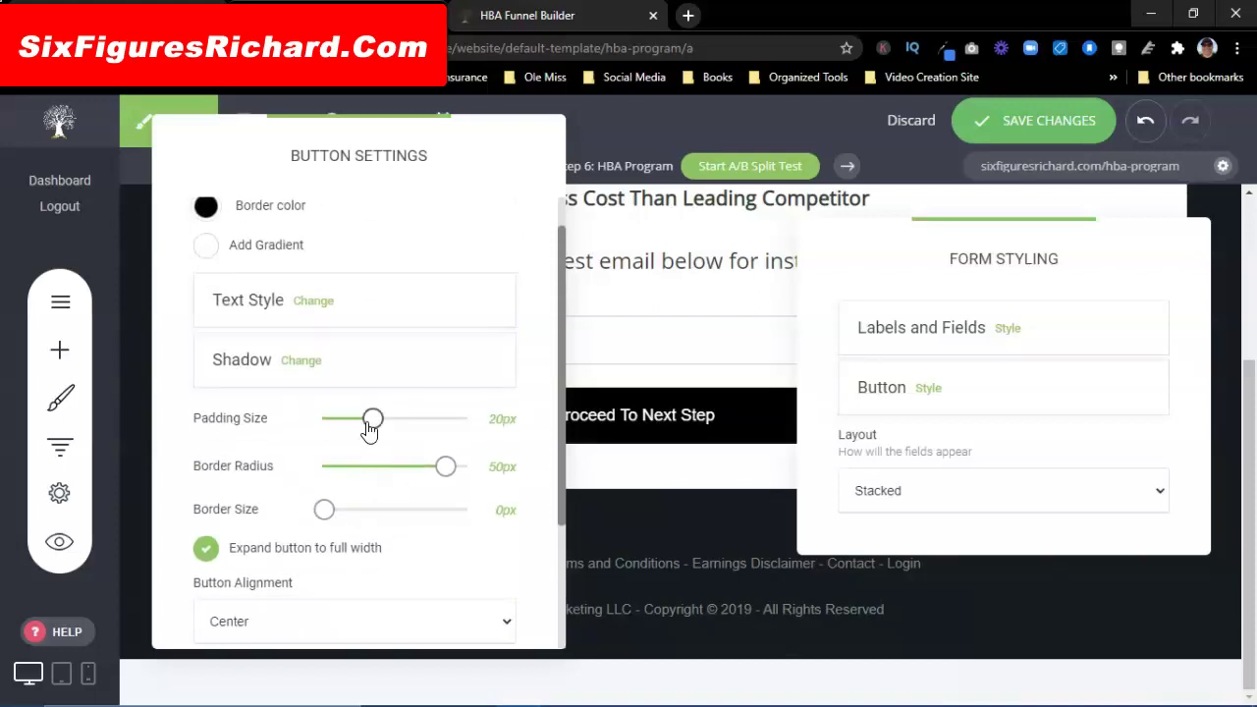
Step: Set the 'Proceed To Next Step' button text to 20px, bold and italic
left_click(315, 303)
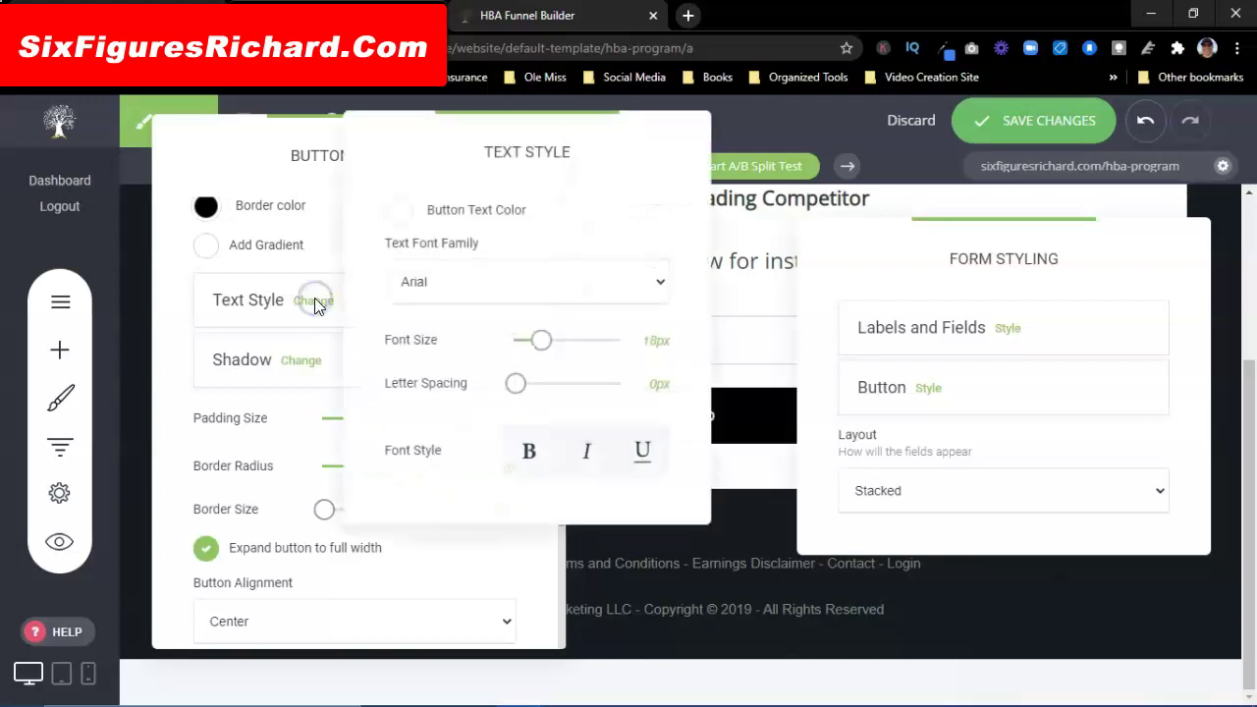
left_click(469, 288)
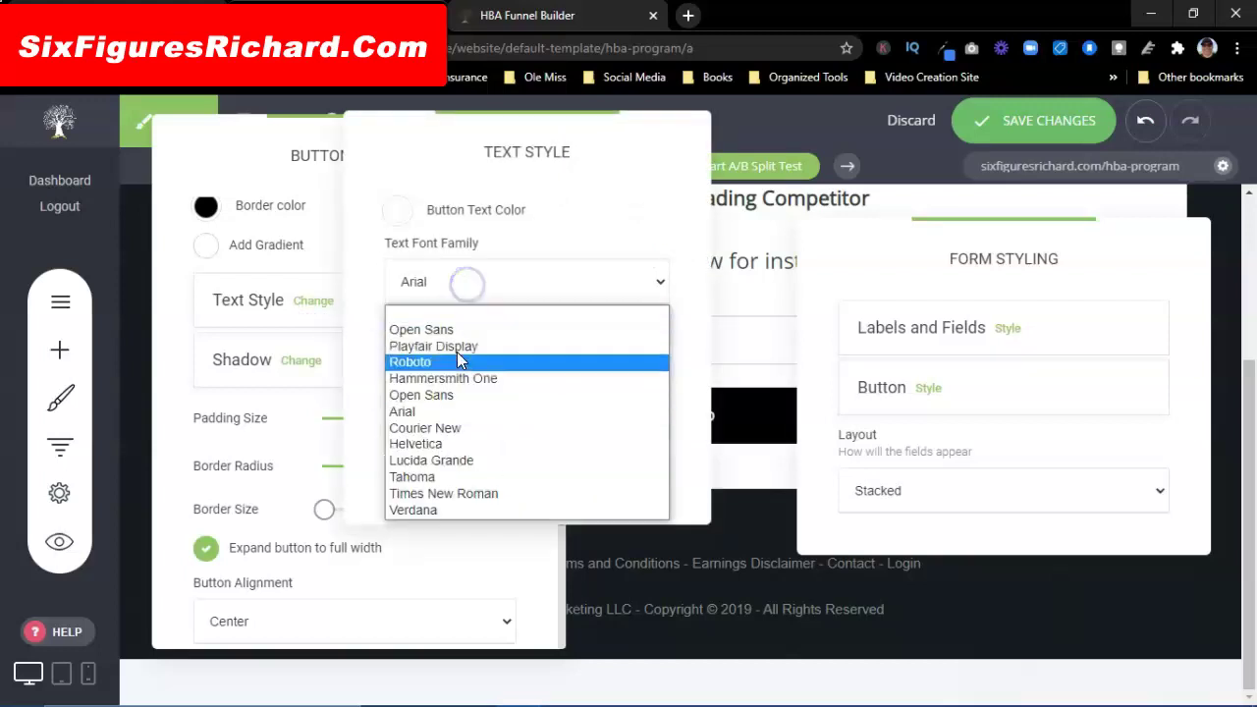
left_click(479, 282)
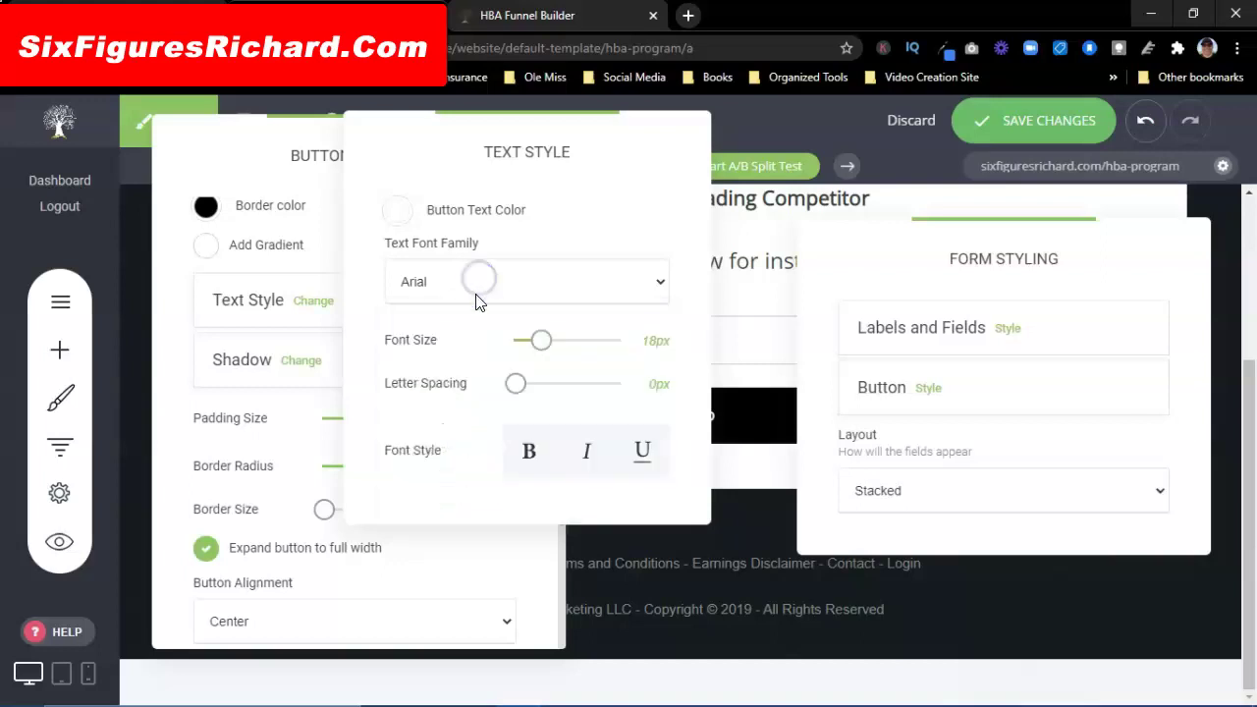
left_click(542, 342)
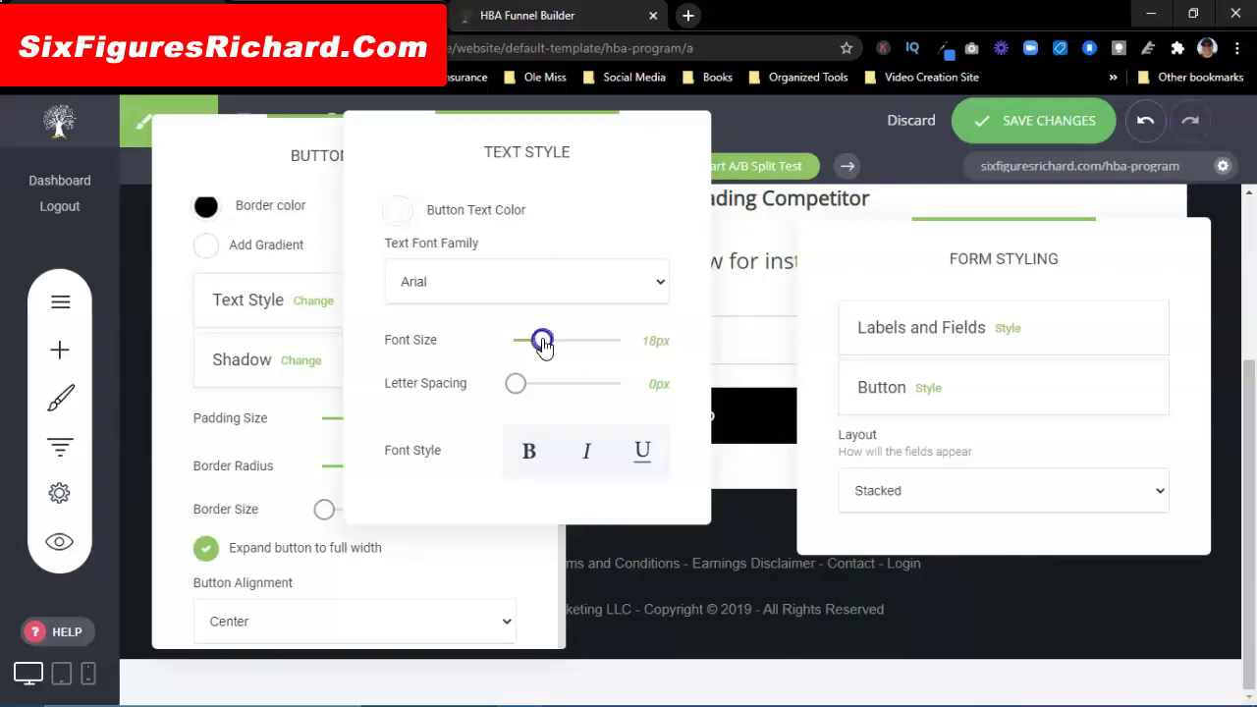
left_click_drag(543, 342, 546, 346)
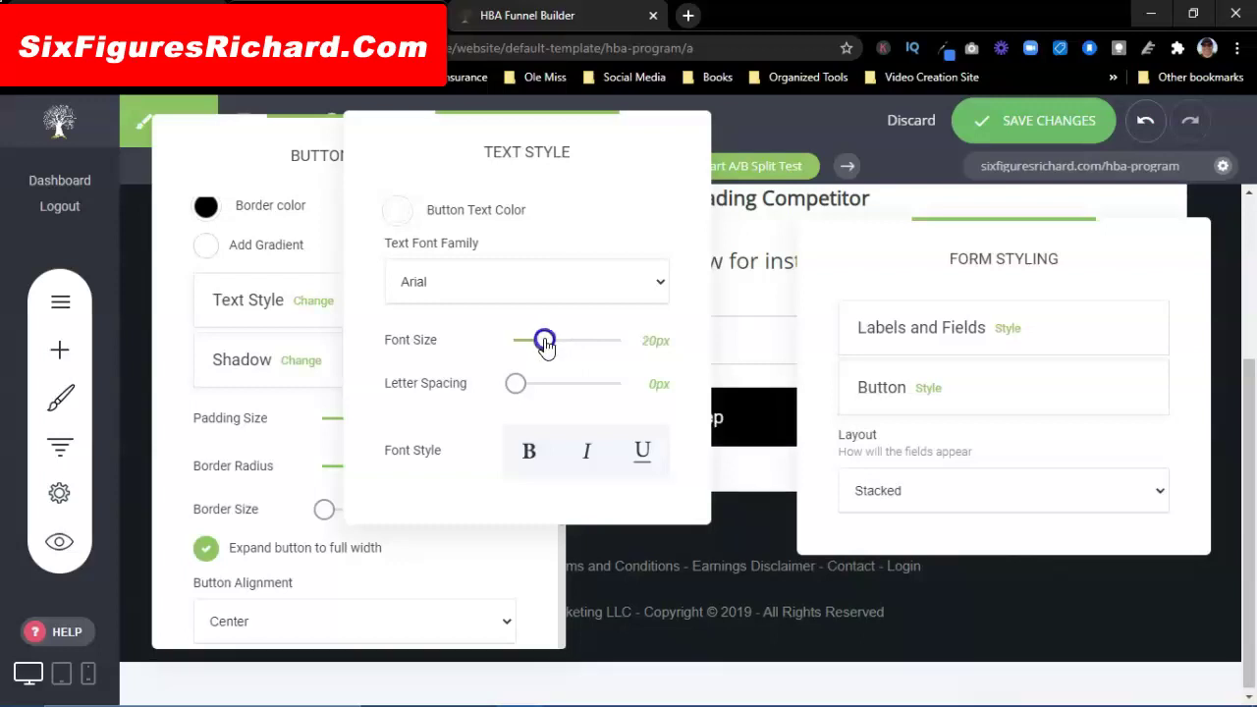
left_click(527, 456)
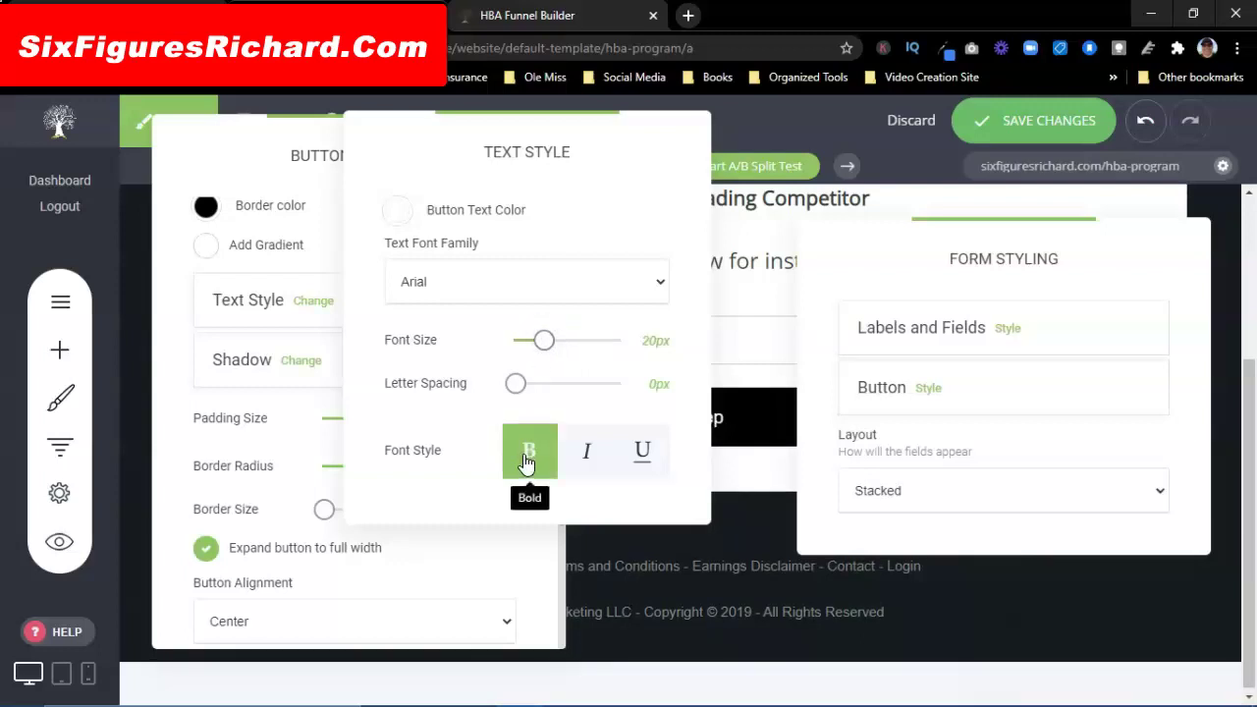
left_click(576, 454)
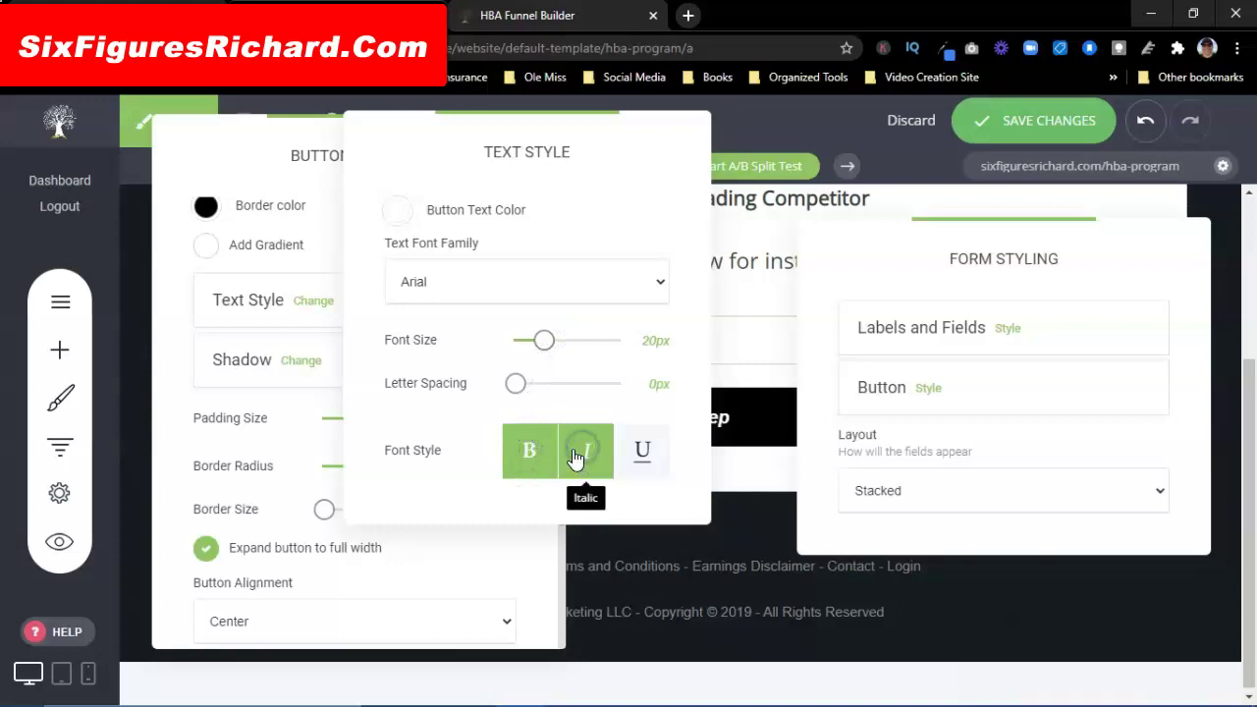
left_click(794, 126)
left_click(590, 121)
Step: Reselect the email form and inspect its button's text style settings, then close them
left_click(417, 270)
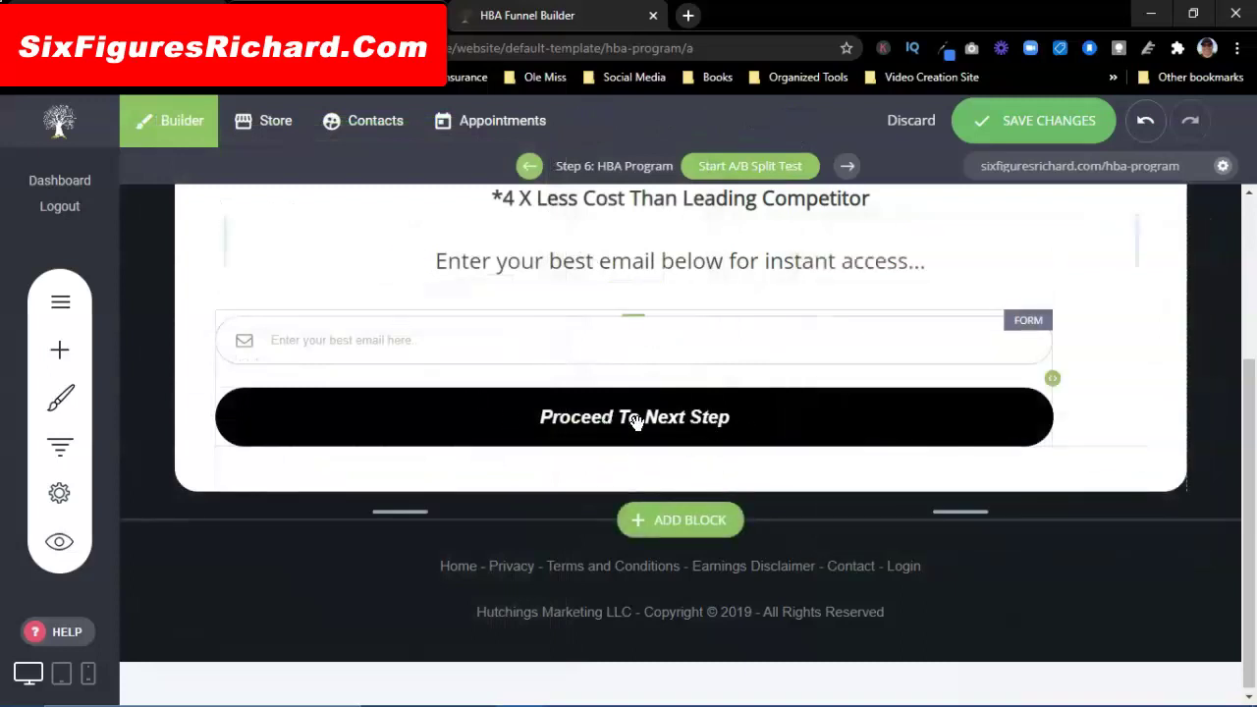
left_click(735, 420)
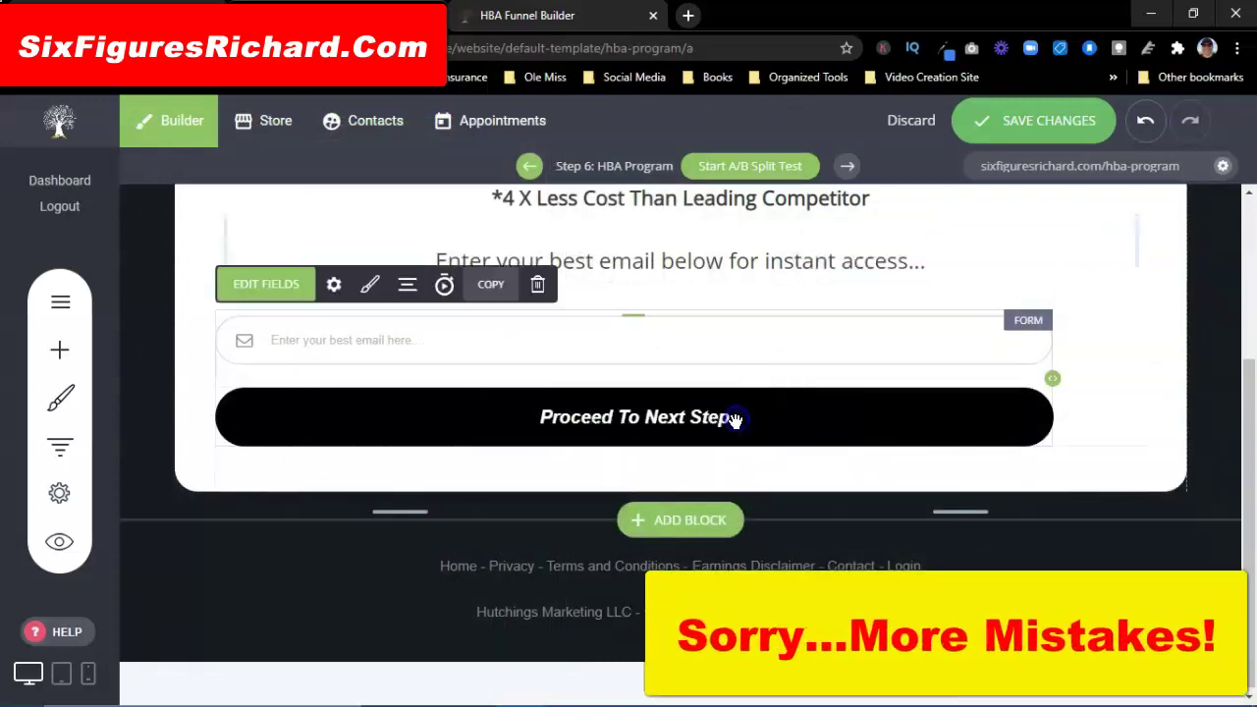
left_click(371, 285)
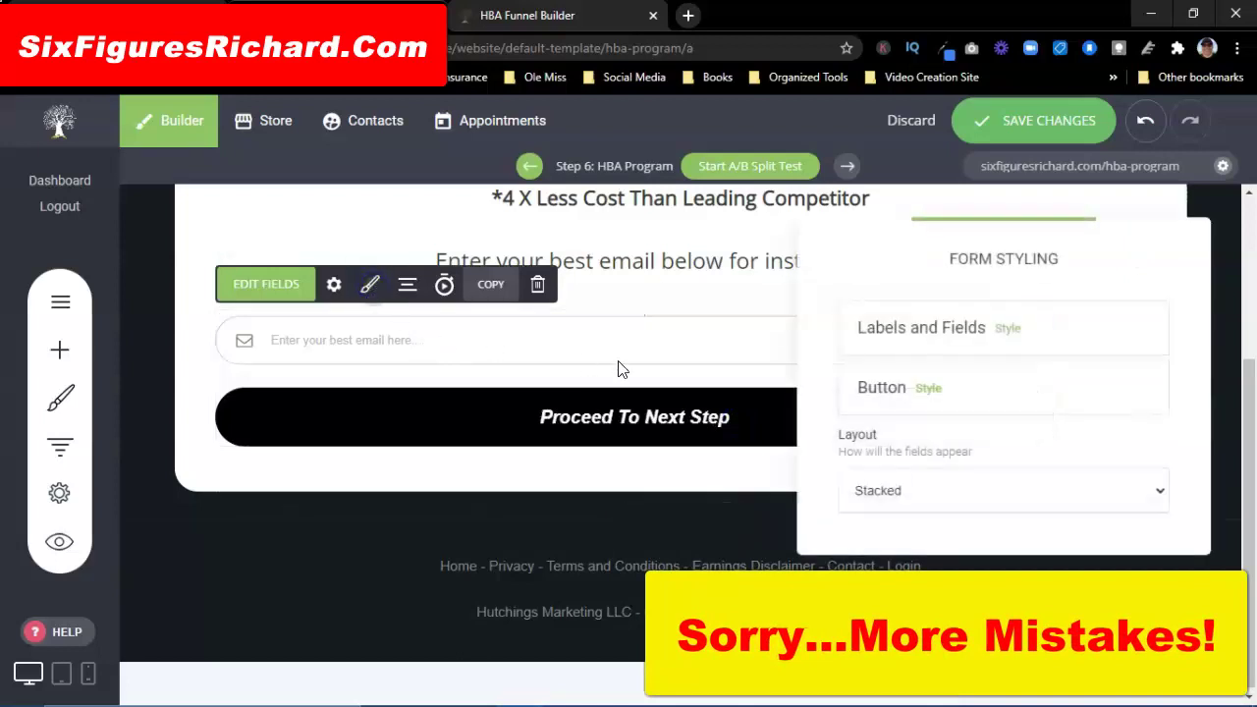
left_click(923, 388)
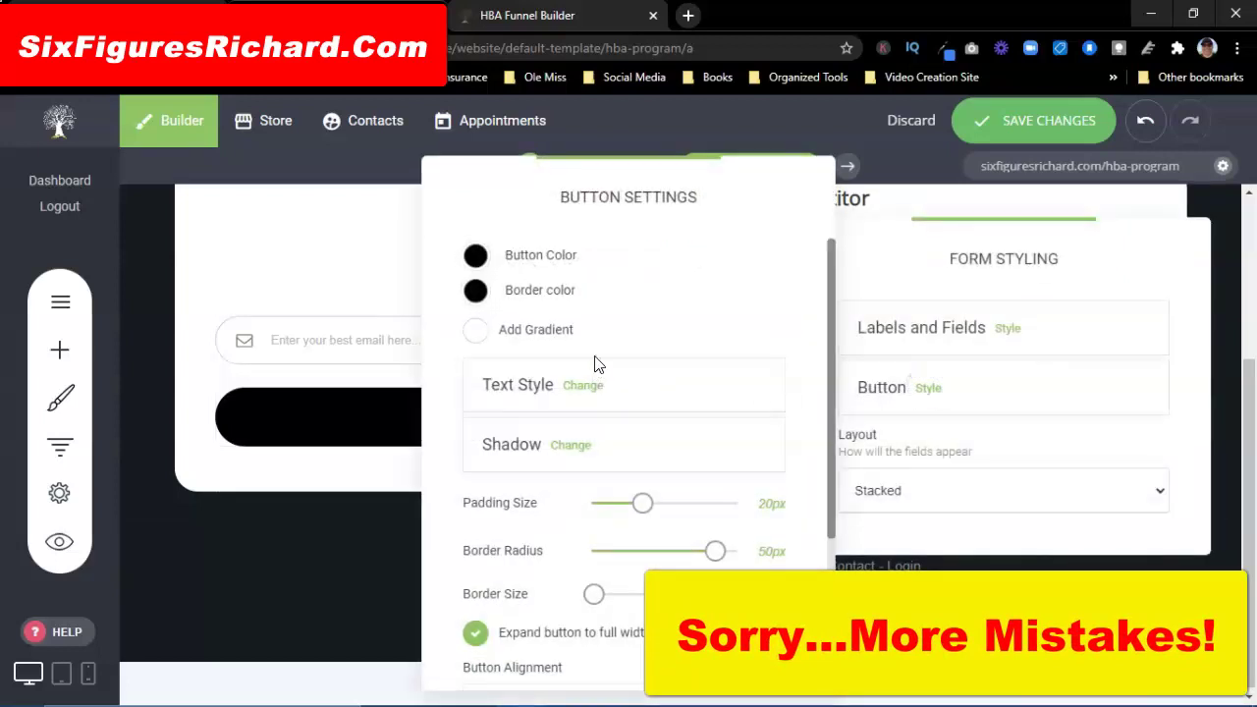
scroll(595, 364, "down", 2)
scroll(596, 368, "up", 2)
scroll(595, 373, "down", 3)
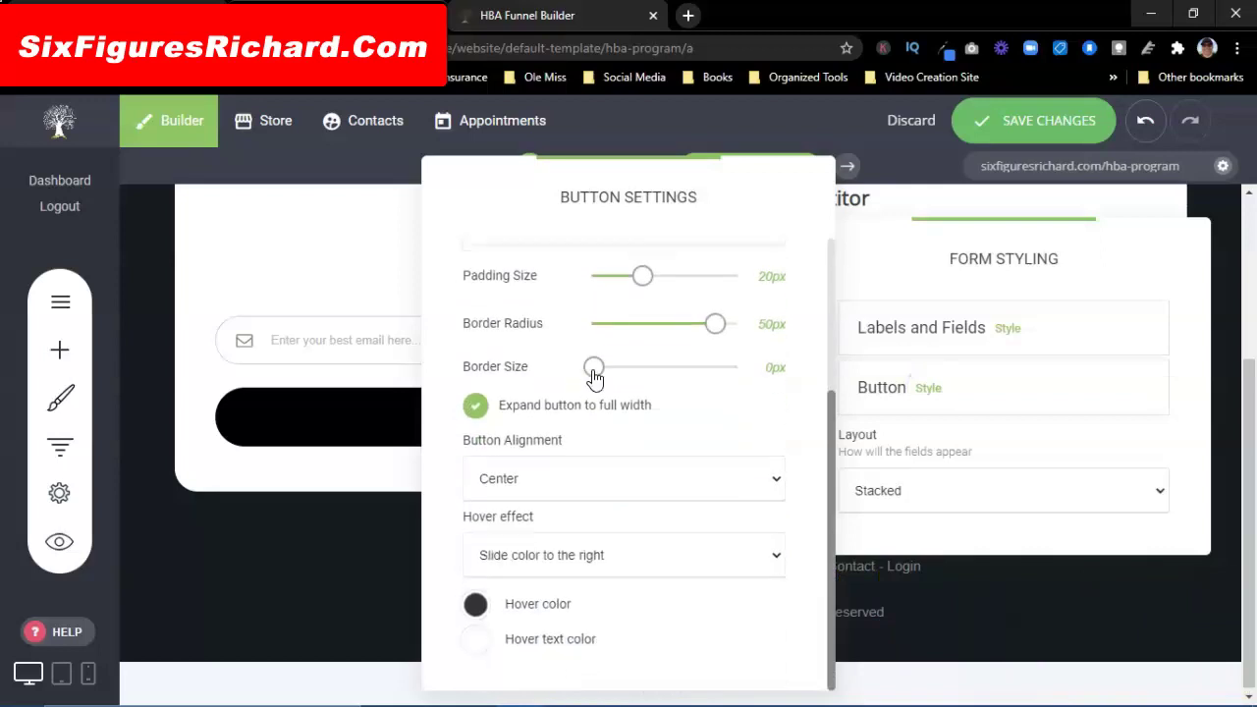
scroll(623, 517, "up", 2)
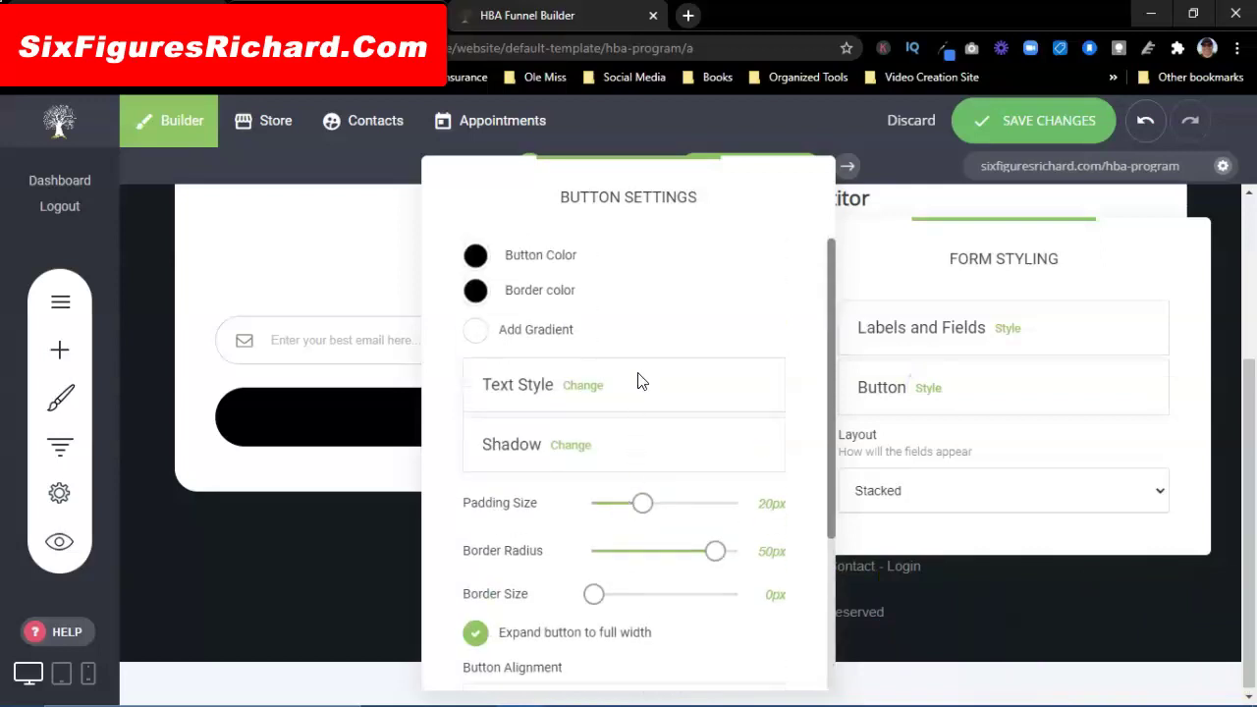
scroll(657, 312, "down", 1)
left_click(583, 294)
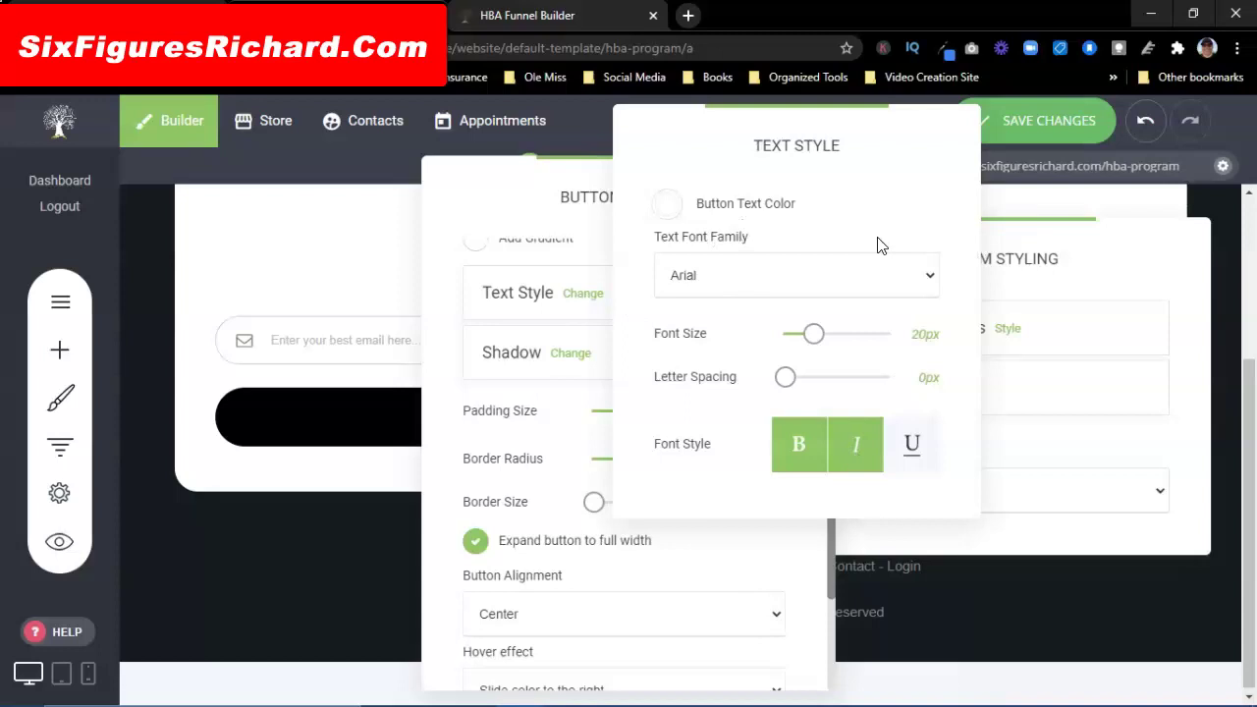
left_click(349, 228)
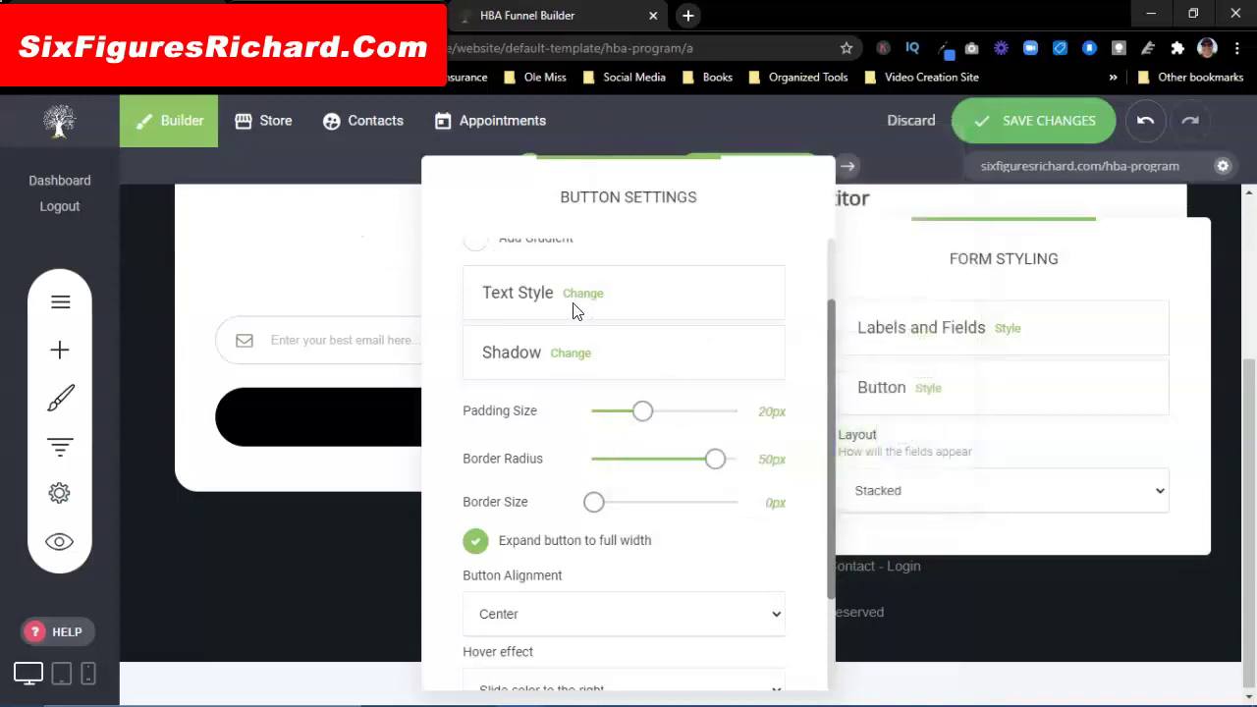
left_click(391, 220)
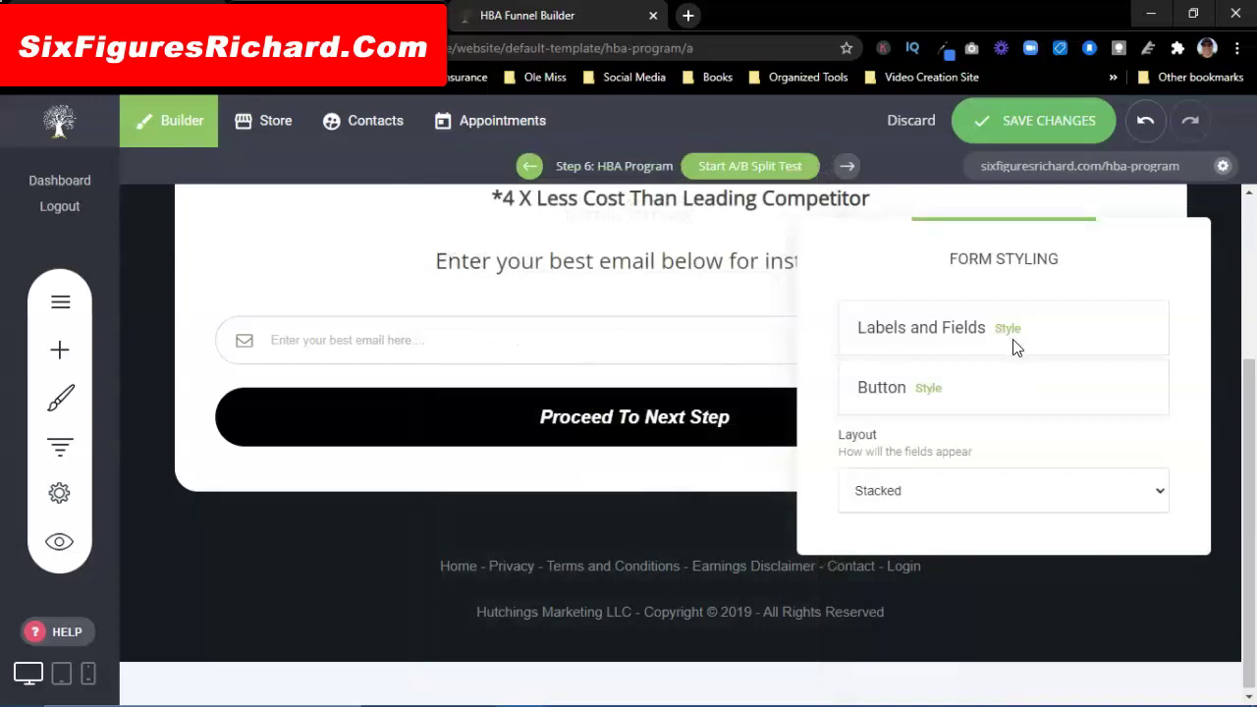
Step: Recheck the button's text style, close all styling panels, and bring up the form's settings
left_click(928, 388)
scroll(634, 398, "down", 2)
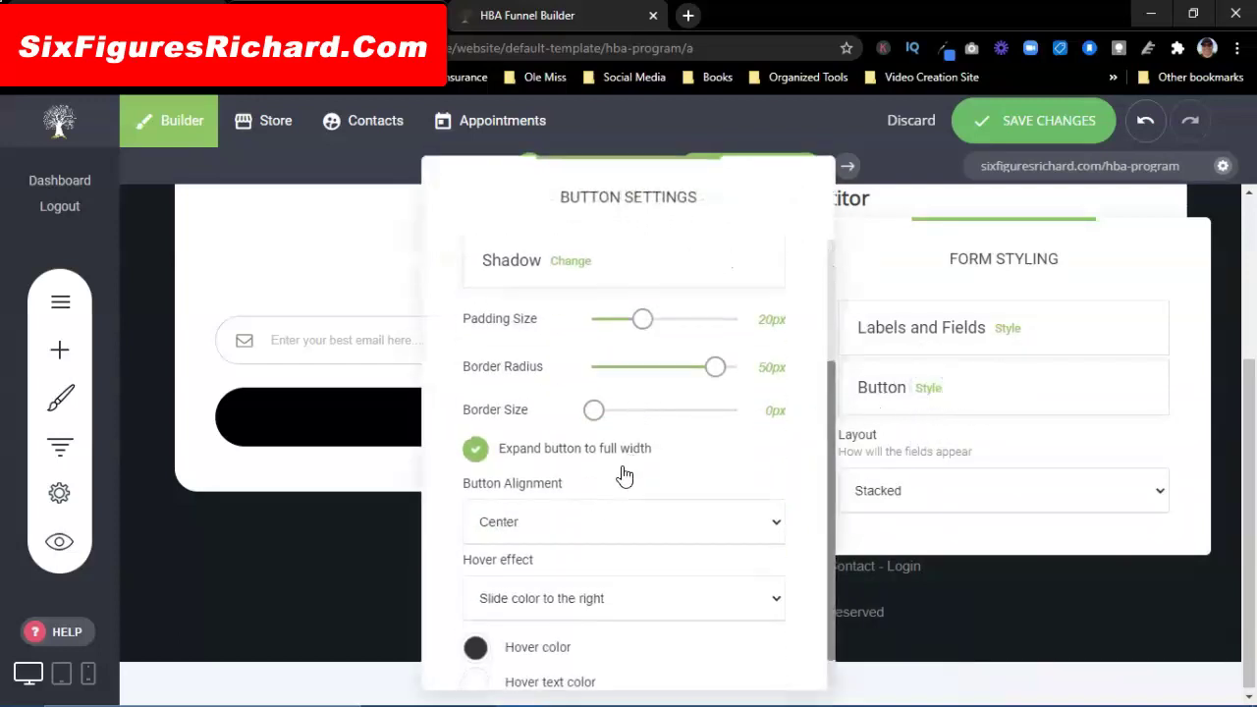
scroll(623, 538, "up", 2)
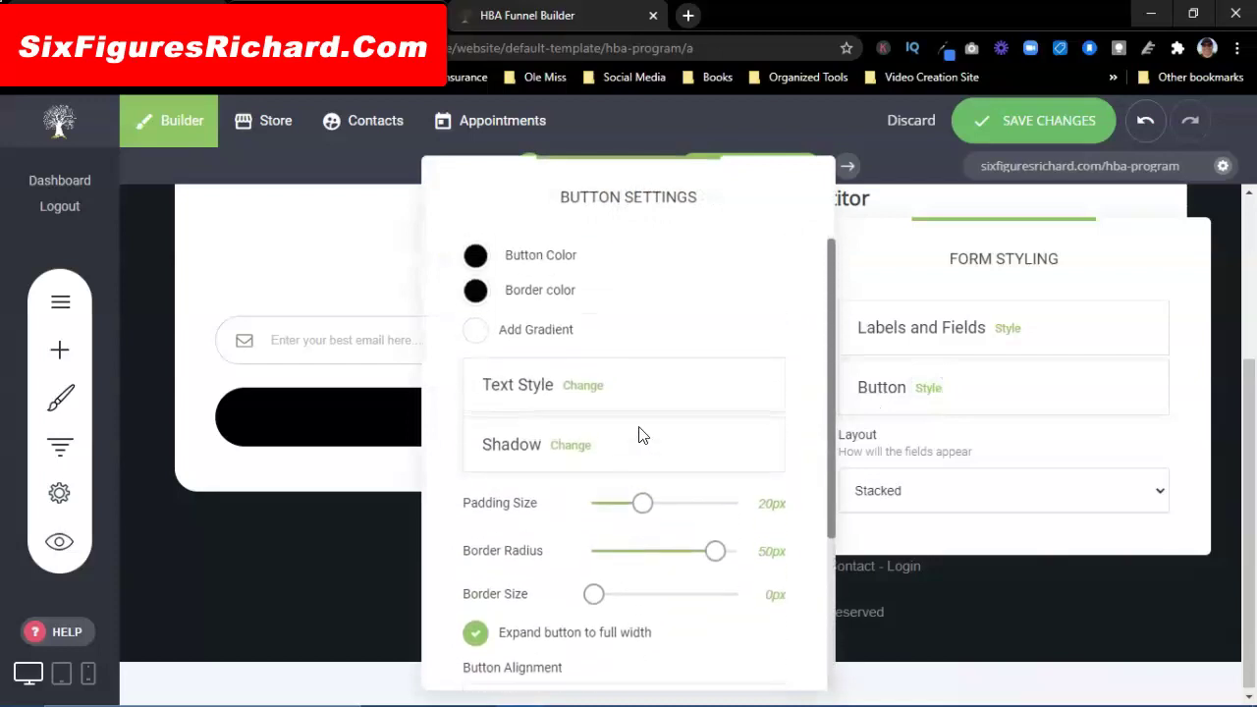
left_click(585, 387)
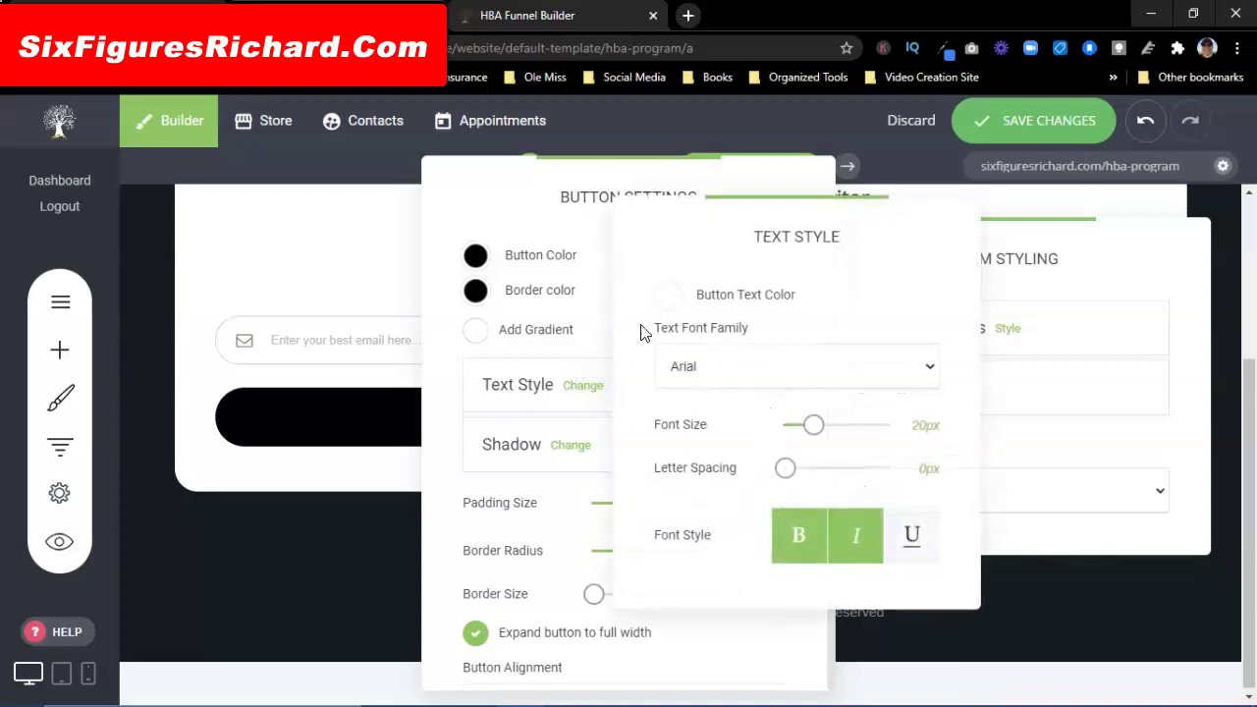
left_click(332, 249)
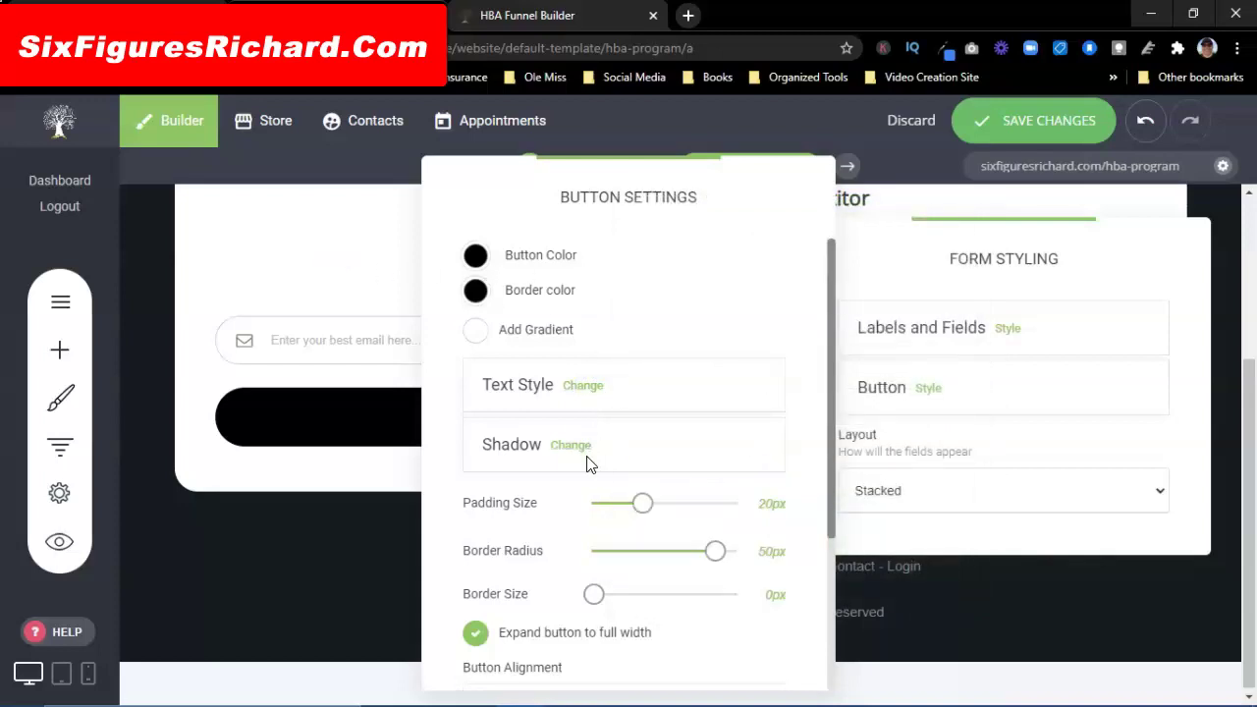
scroll(603, 447, "down", 4)
scroll(648, 483, "down", 1)
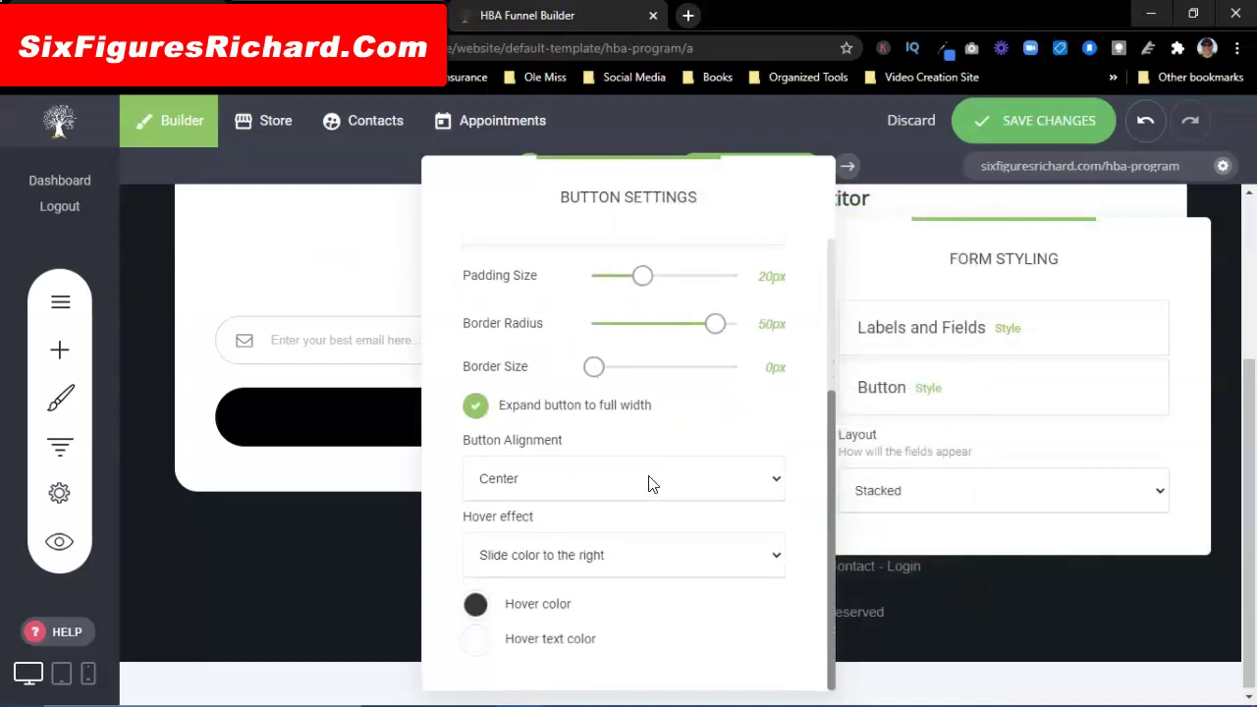
left_click(356, 277)
left_click(296, 287)
mouse_move(455, 441)
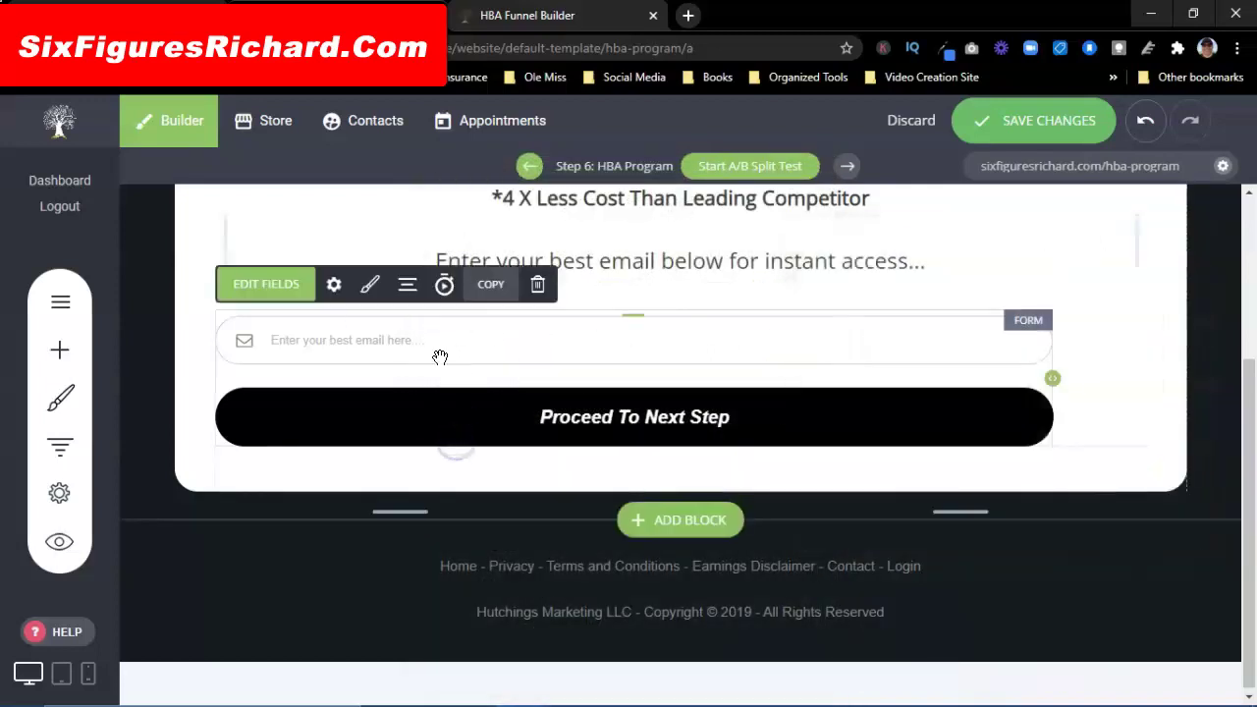
left_click(334, 287)
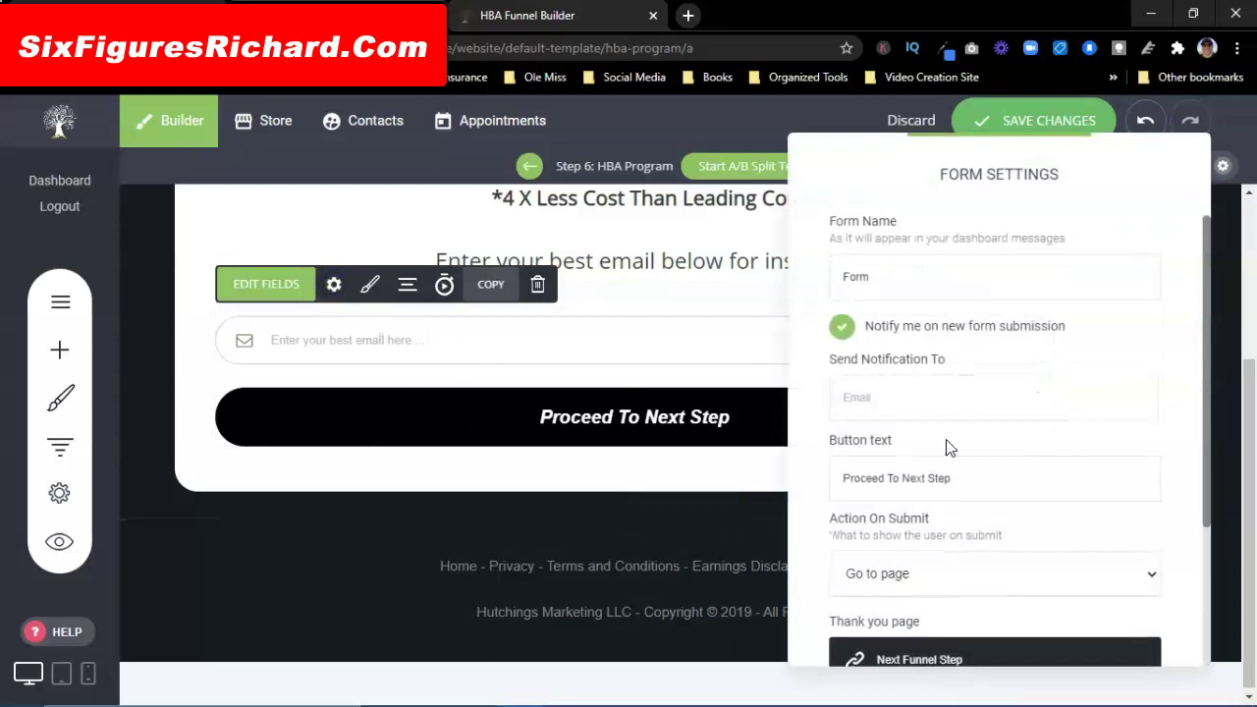
Step: Review the email form's settings and field list, then bring up its Form Styling options
scroll(958, 378, "down", 3)
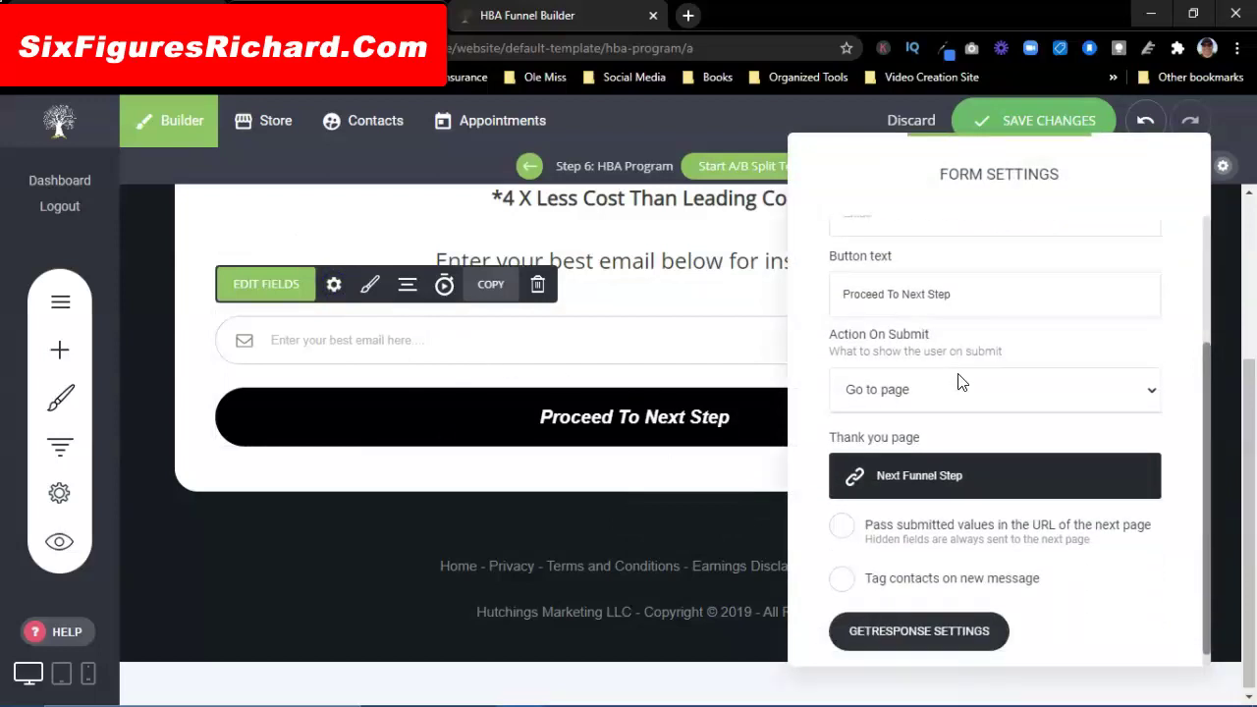
scroll(960, 383, "down", 1)
left_click(328, 225)
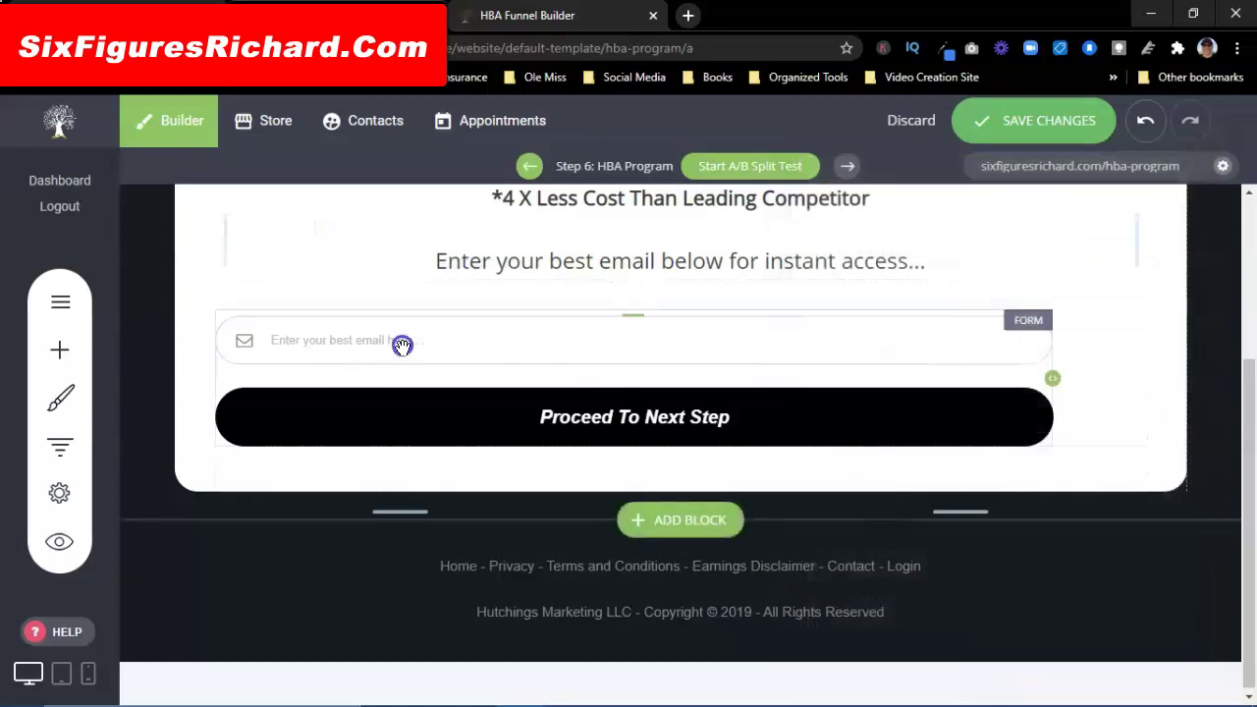
left_click(402, 345)
left_click(260, 283)
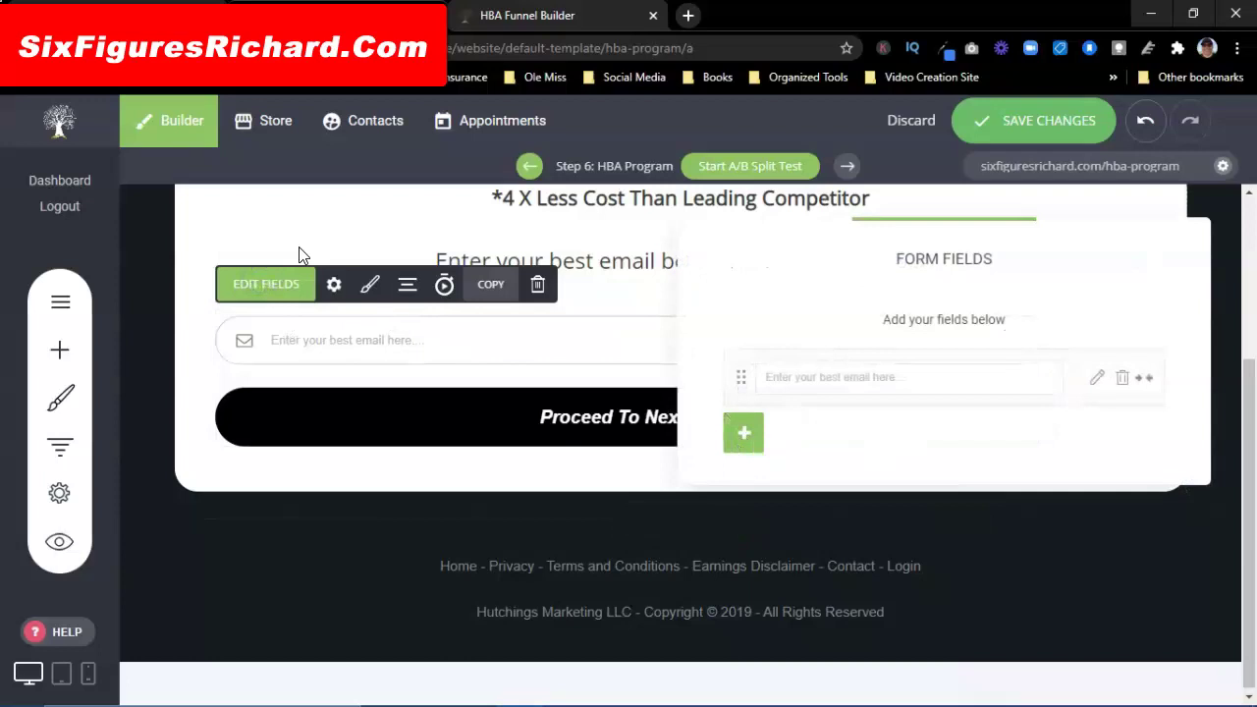
left_click(286, 220)
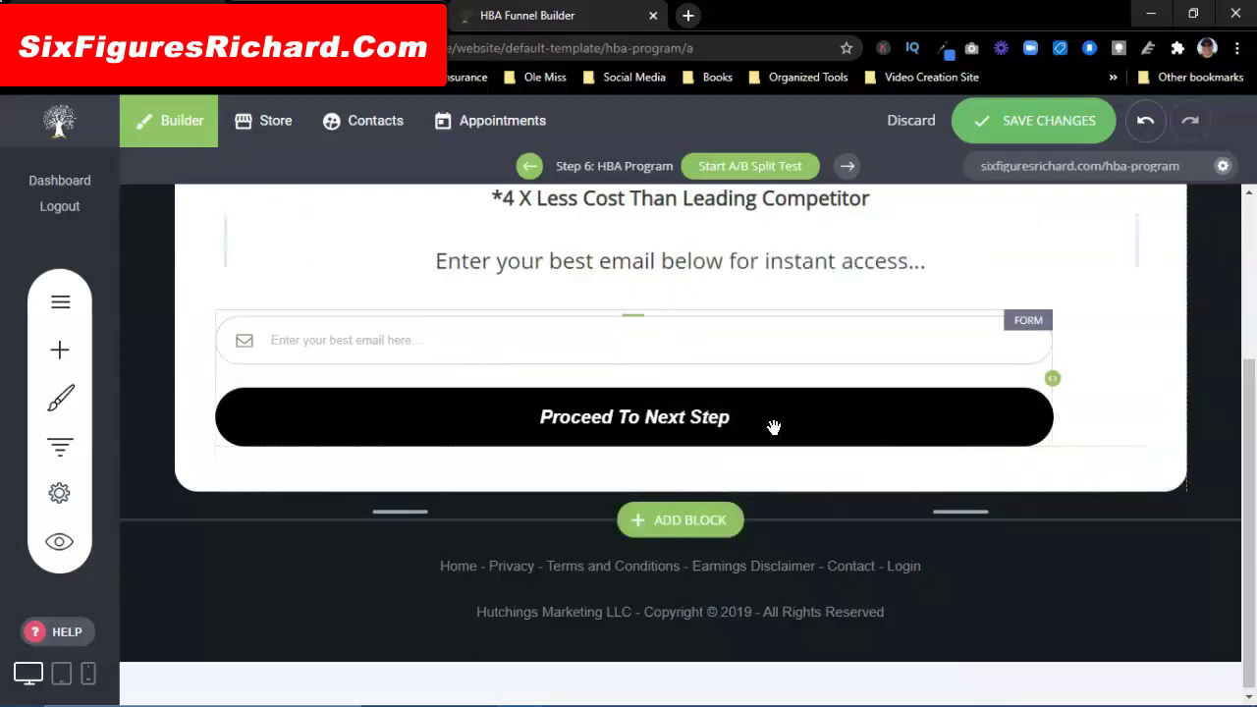
left_click(741, 423)
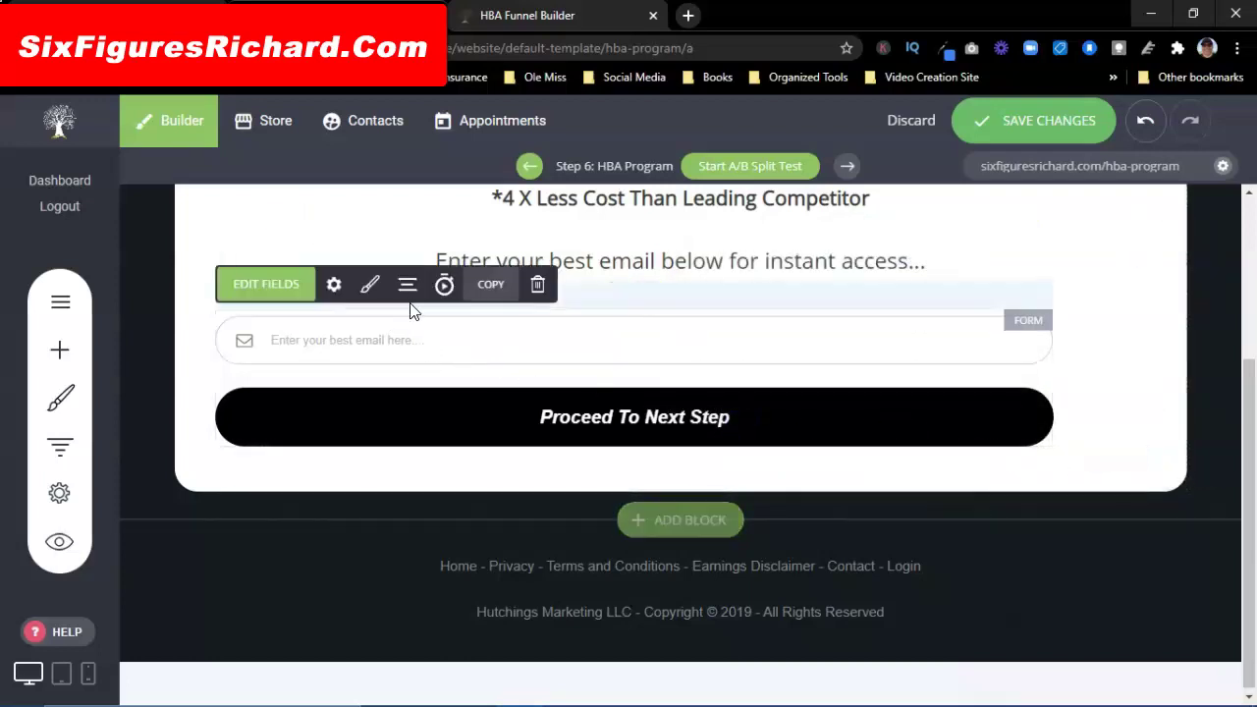
left_click(372, 287)
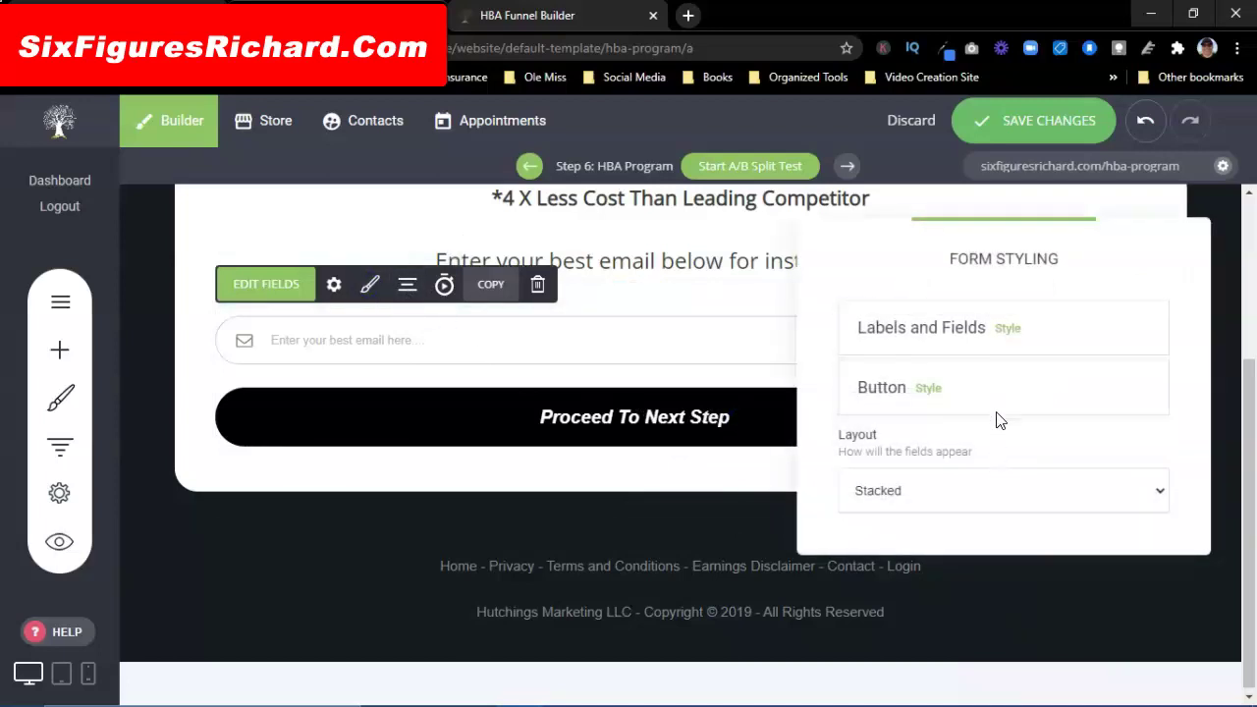
Step: Inspect the labels/fields styling and the button's text style, then close the panels and select the email form
left_click(1008, 328)
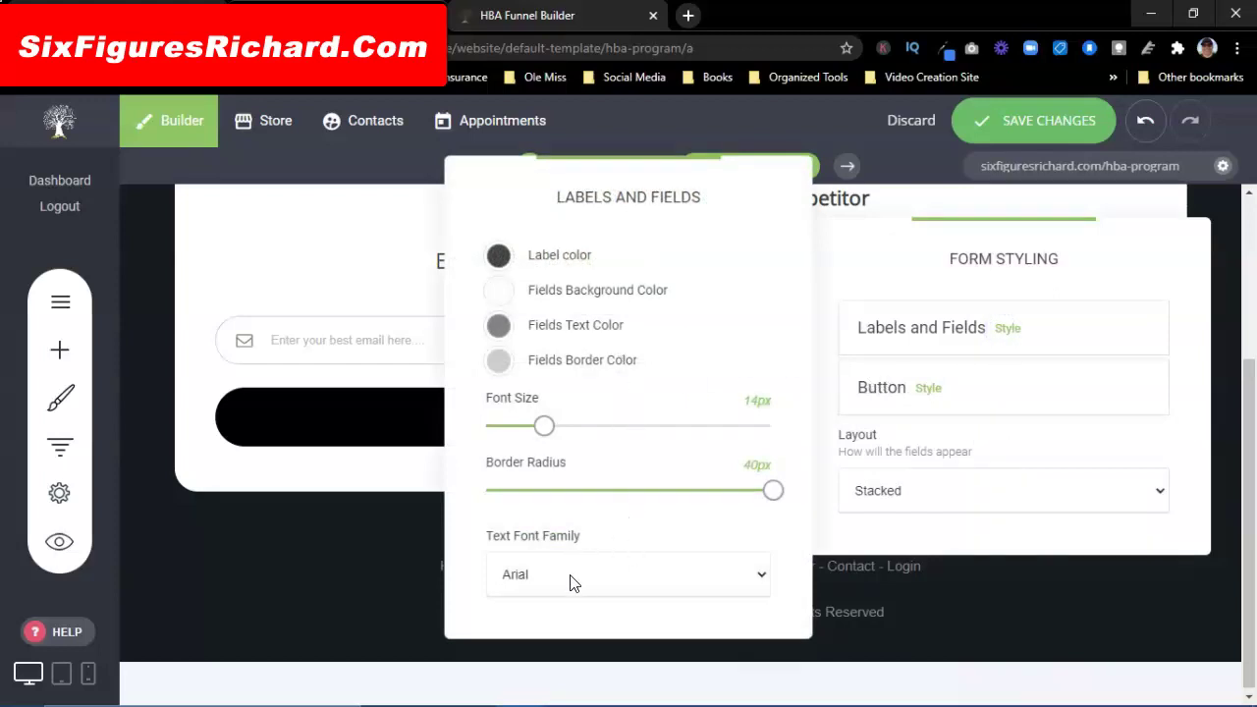
left_click(357, 236)
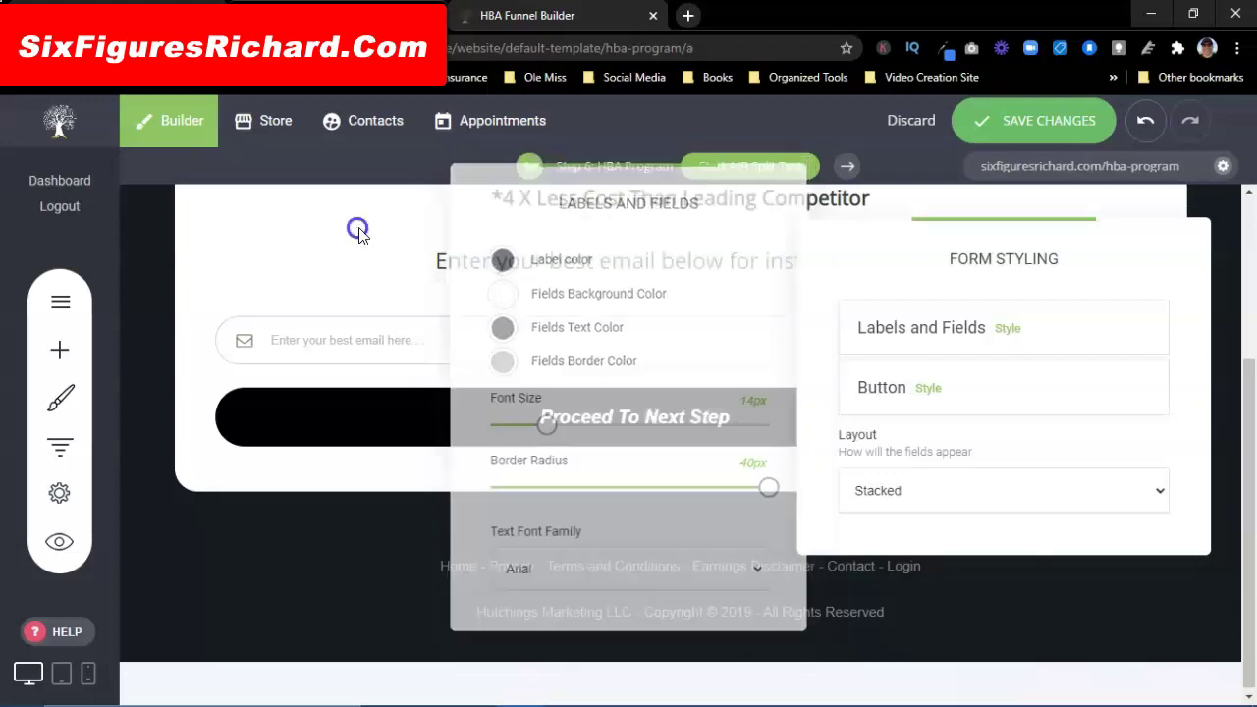
left_click(929, 389)
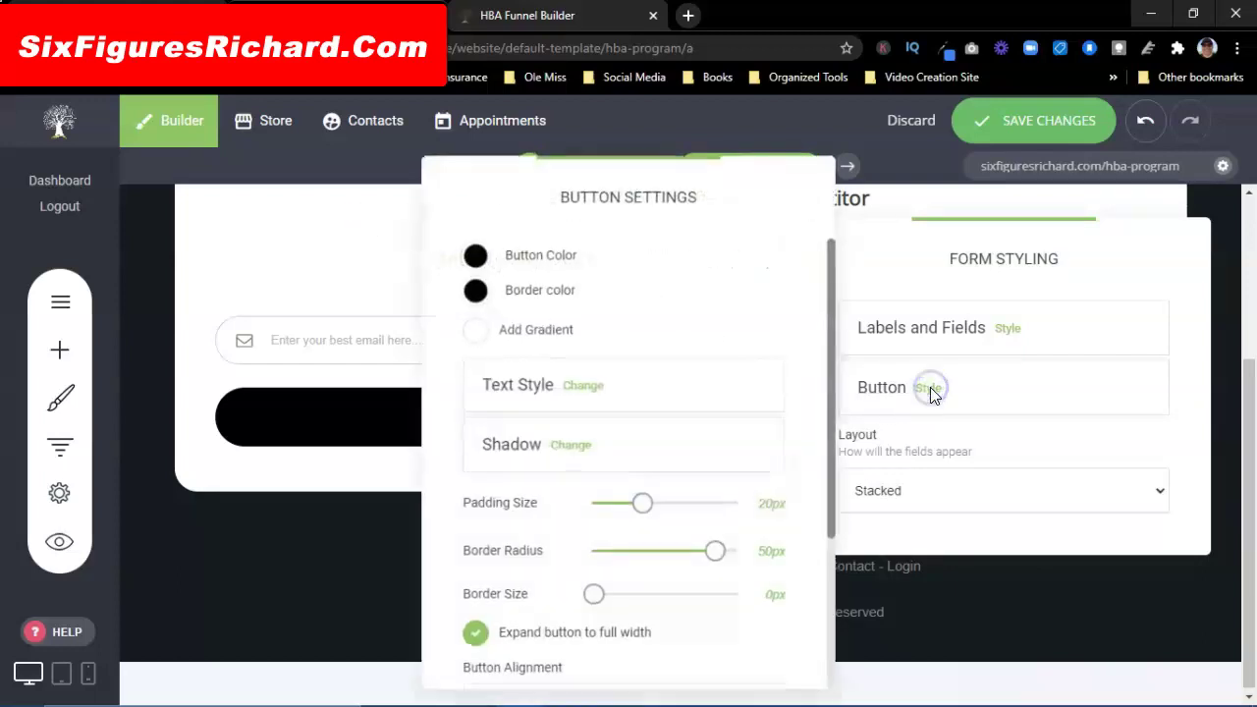
scroll(663, 423, "down", 3)
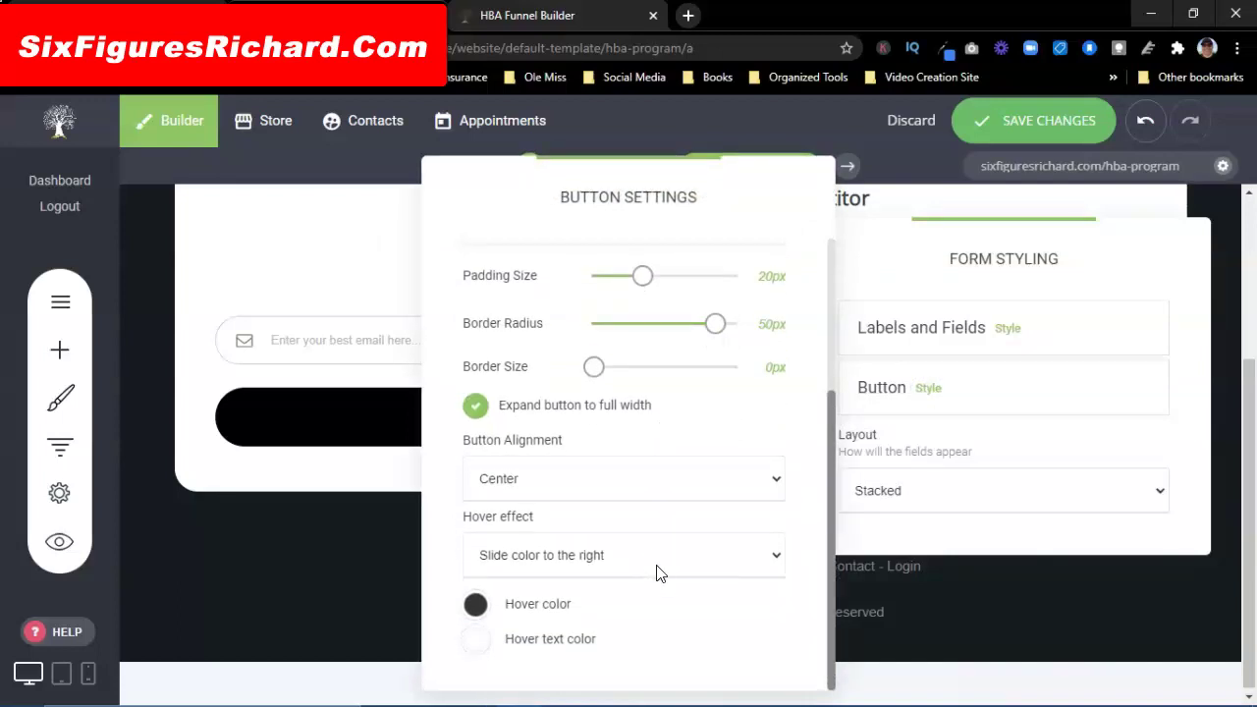
scroll(658, 573, "up", 3)
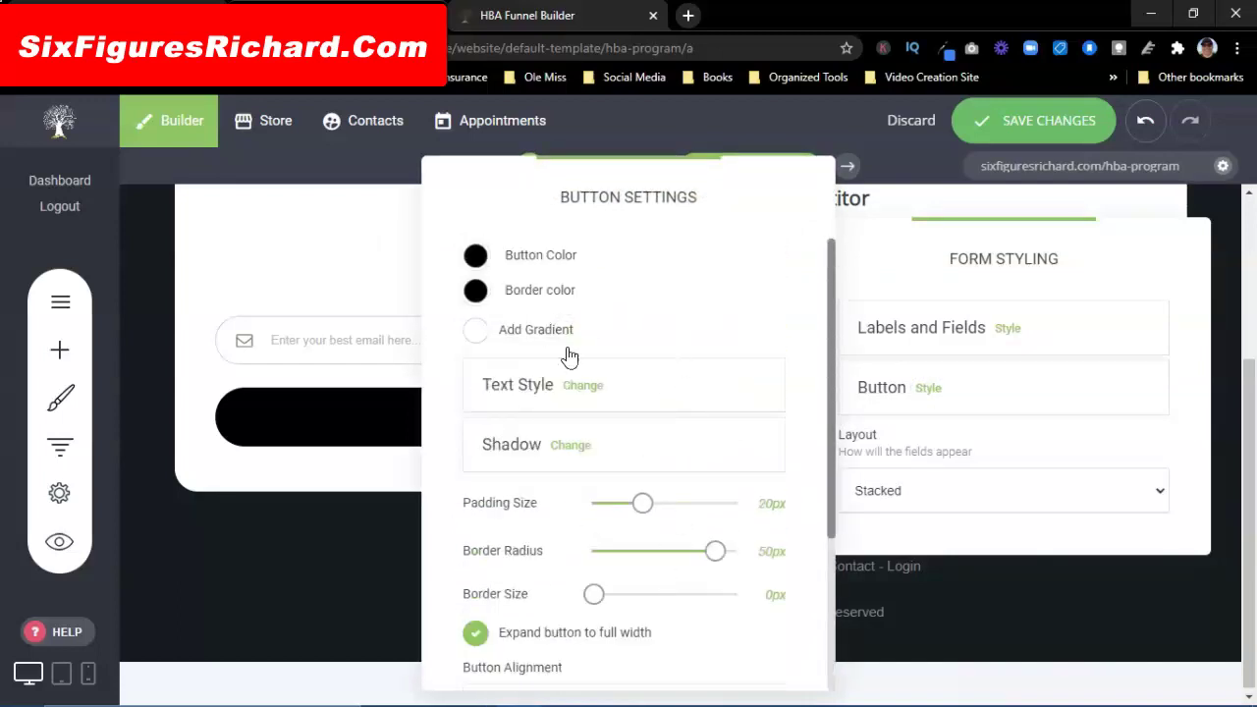
left_click(581, 388)
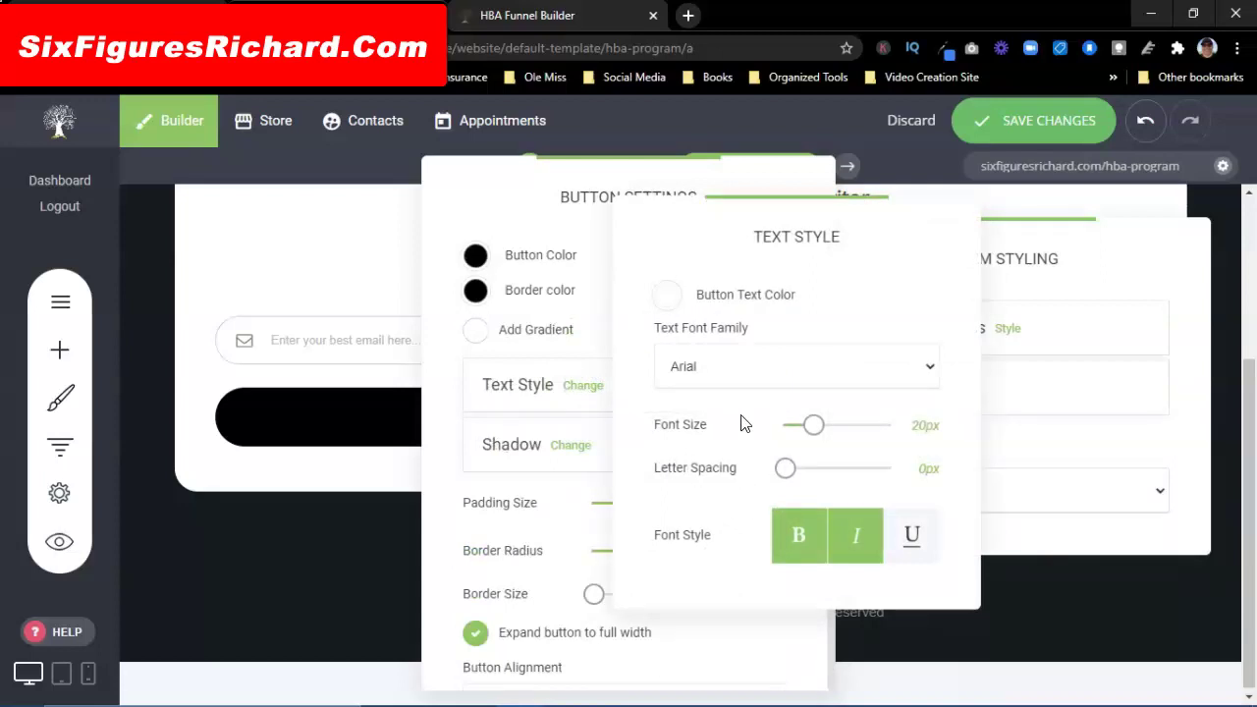
left_click(325, 245)
left_click(366, 245)
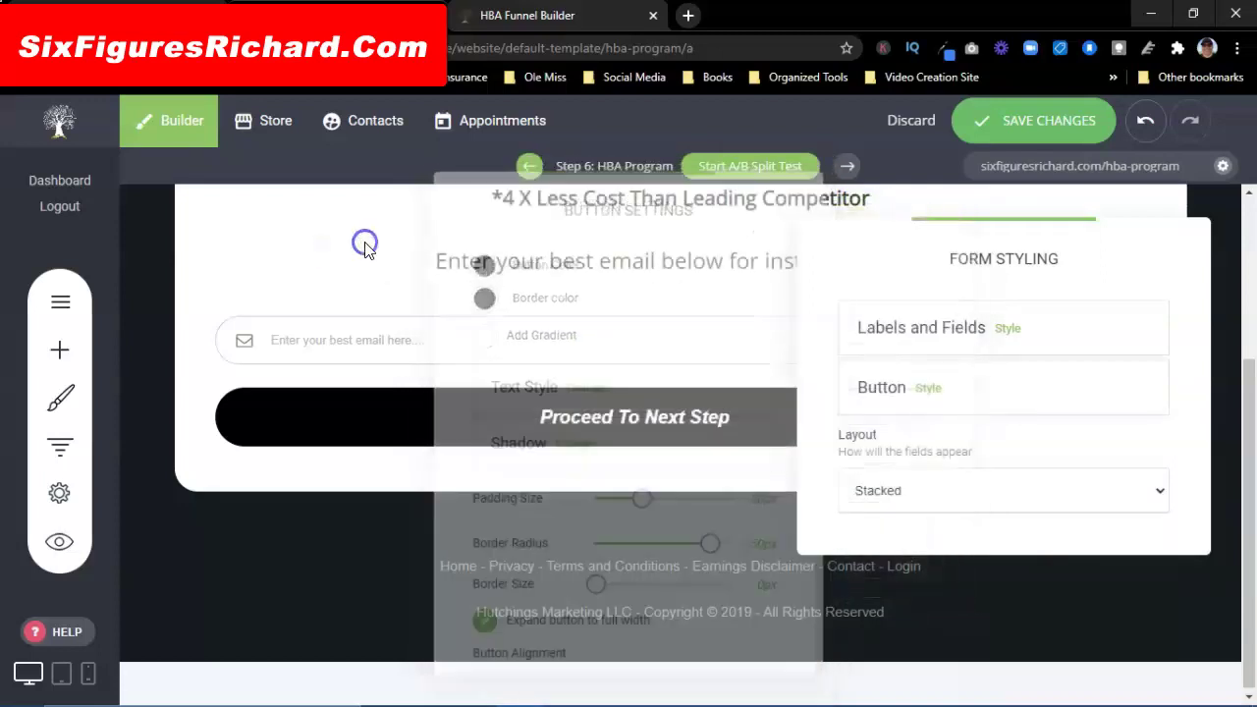
left_click(608, 422)
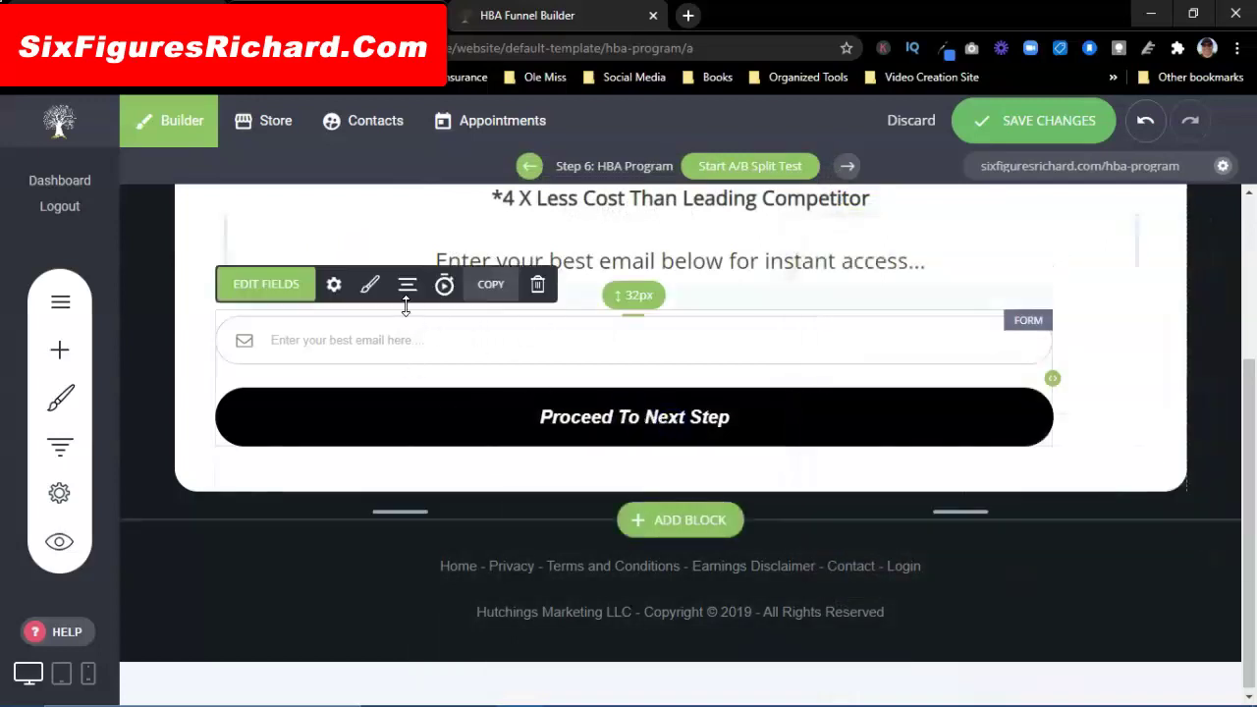
Step: Replace the form's button text with 'YES! LET ME SEE TO SYSTEM!'
left_click(331, 287)
left_click_drag(943, 171, 365, 134)
scroll(399, 348, "down", 2)
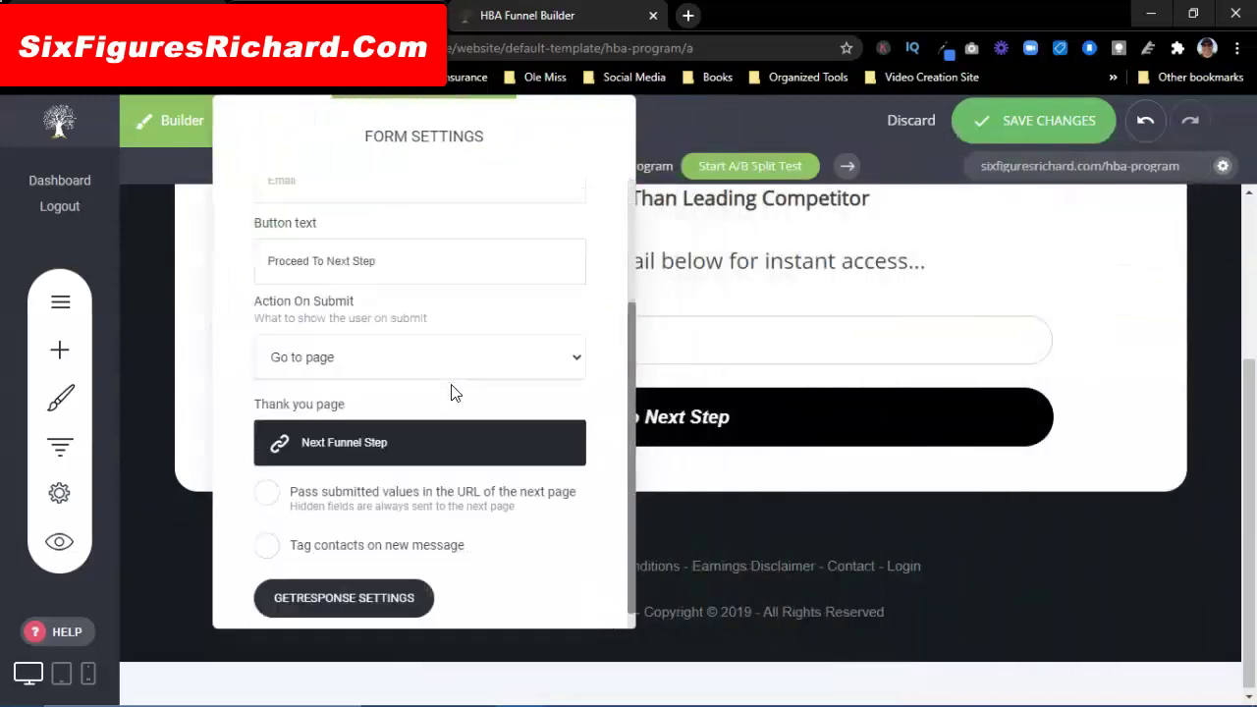
left_click_drag(388, 240, 250, 239)
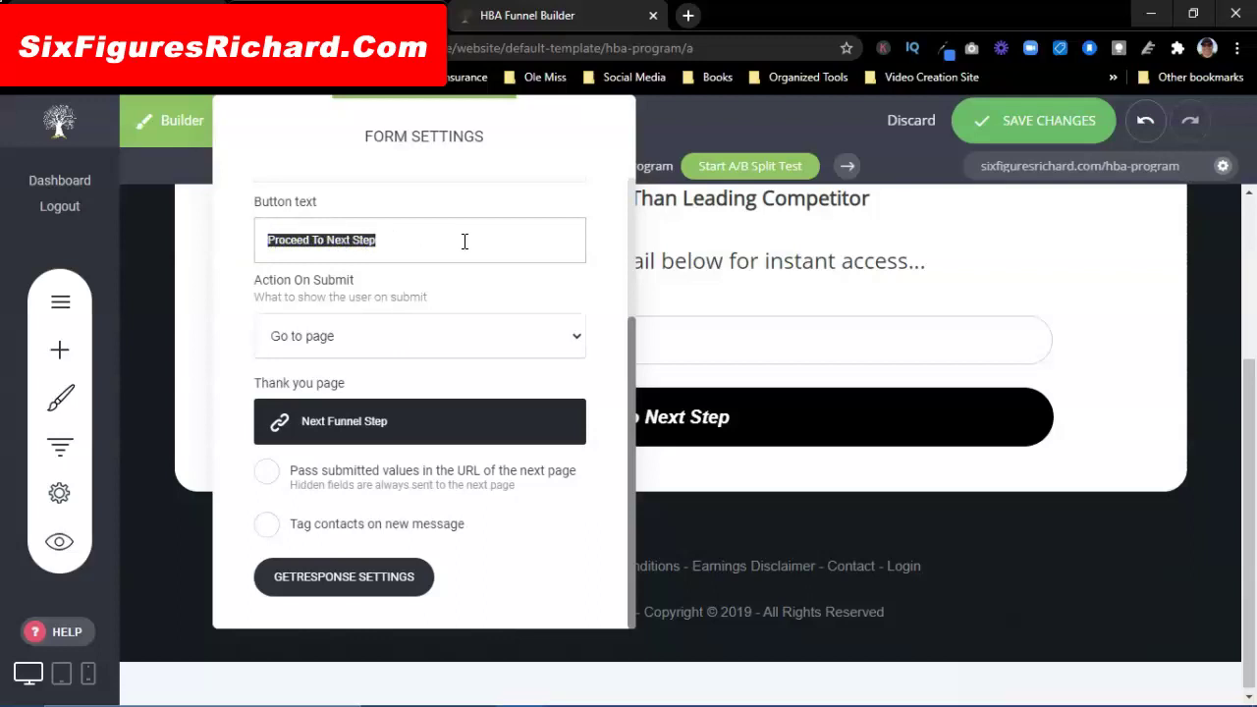
type("YES")
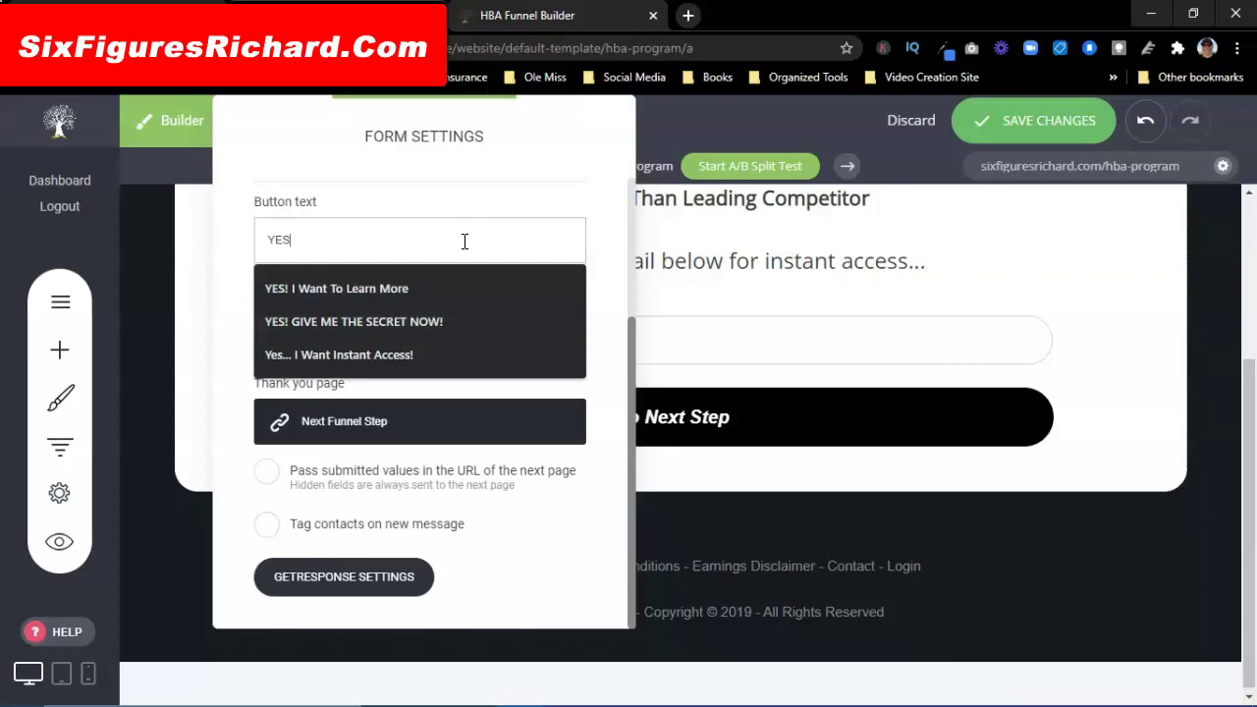
type("!")
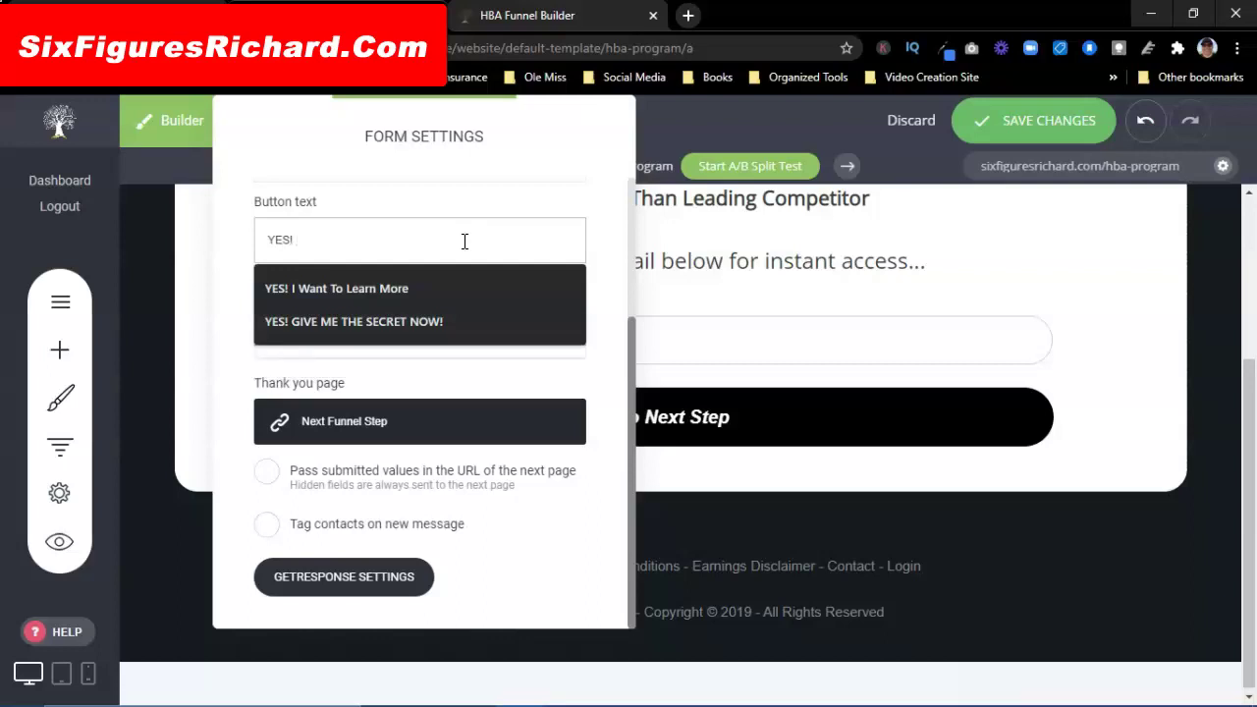
type(" L")
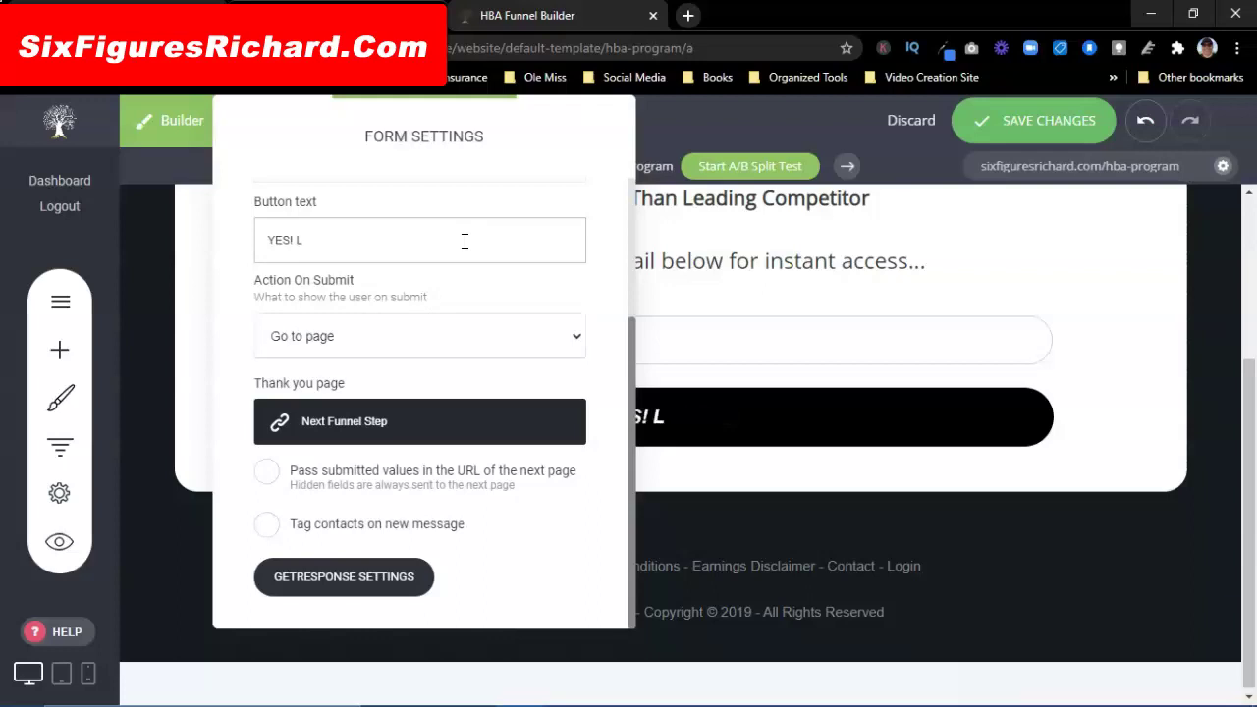
left_click(315, 239)
type("ET ME SEE TO SYSTEM!")
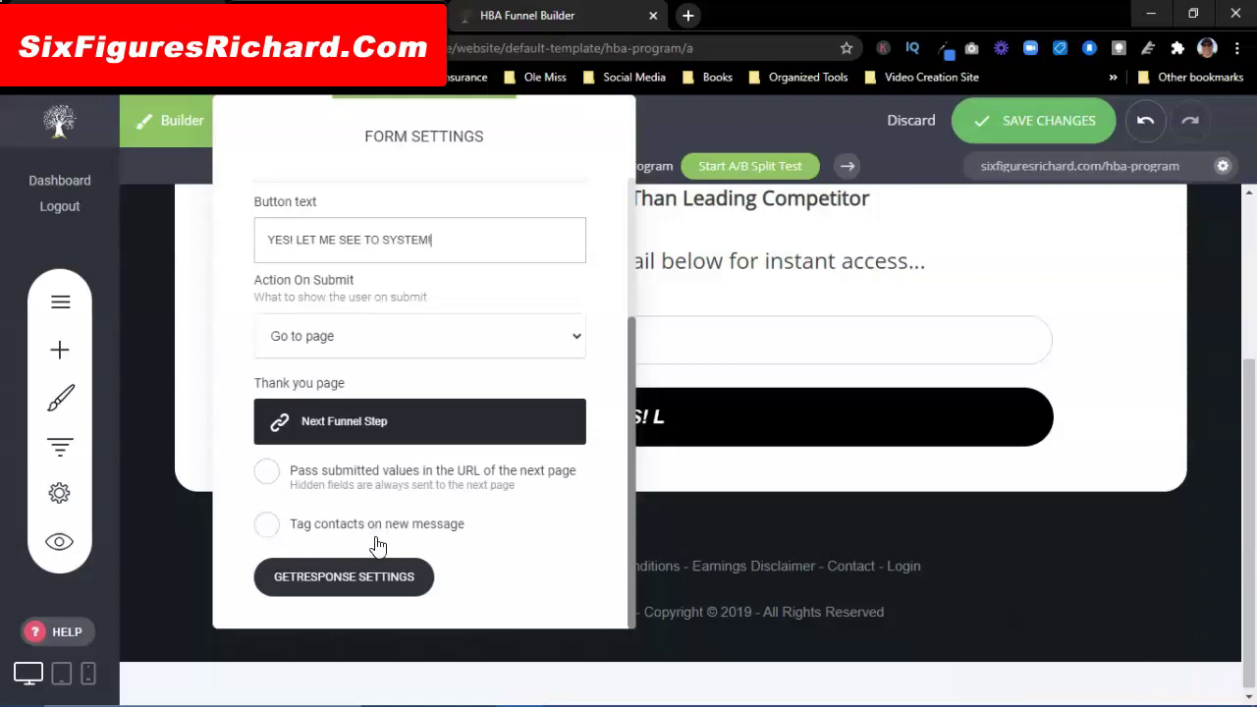
Step: Leave the GetResponse list choice unchanged, close the form settings, and save the page
left_click(353, 577)
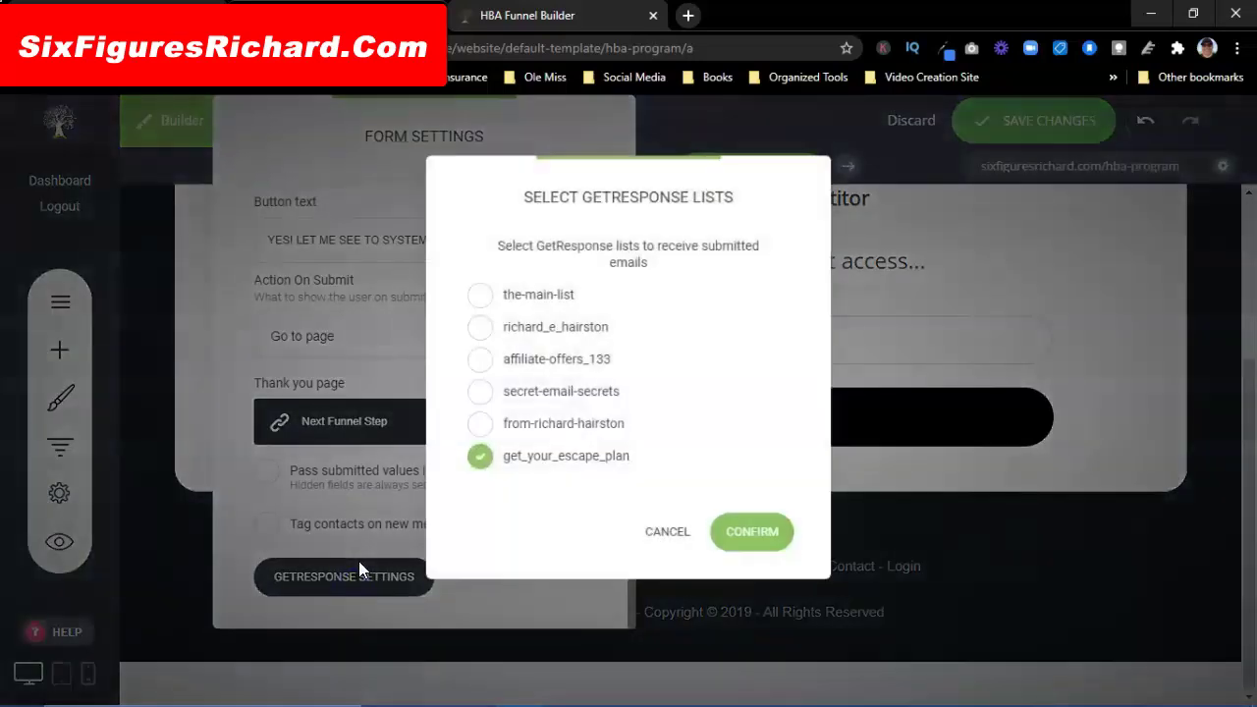
left_click(667, 533)
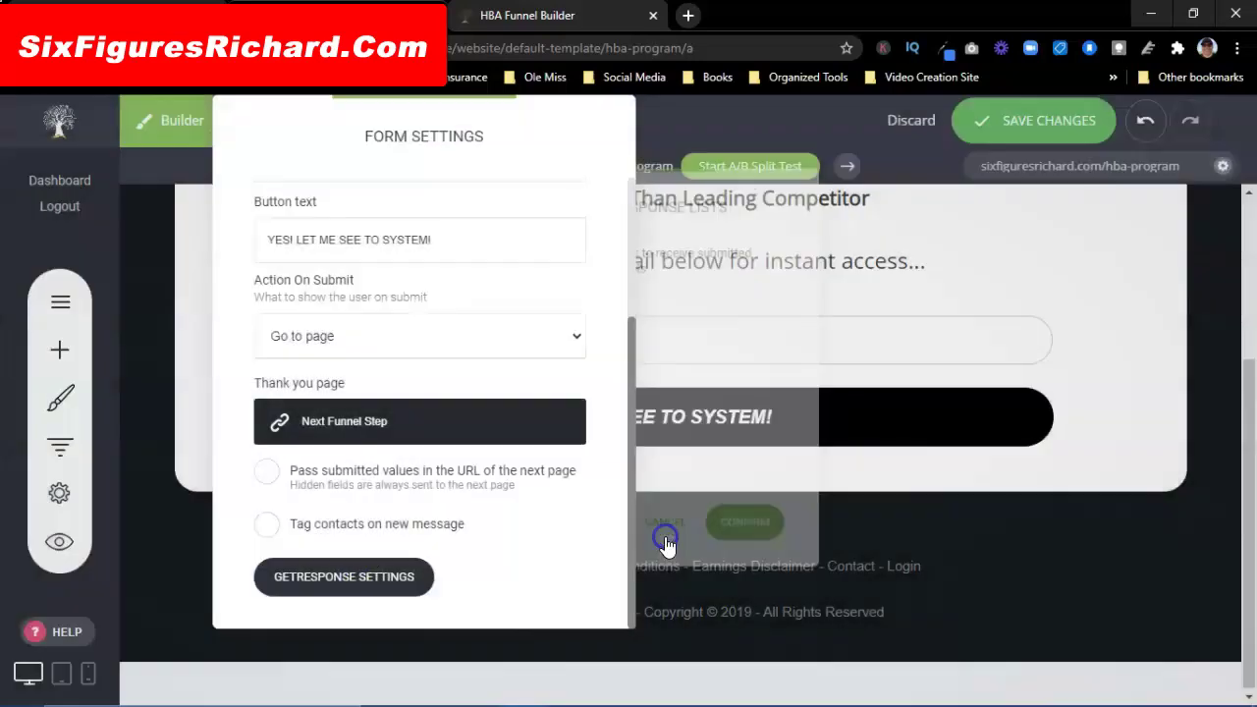
left_click(687, 417)
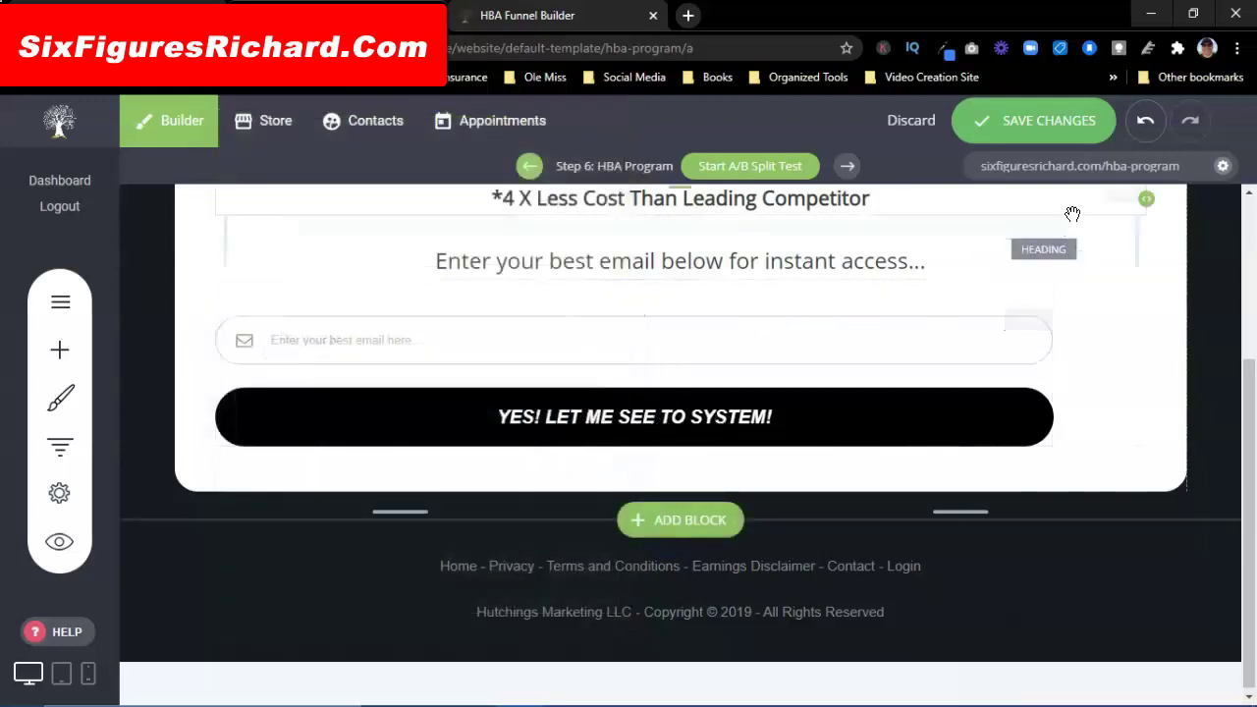
left_click(1021, 129)
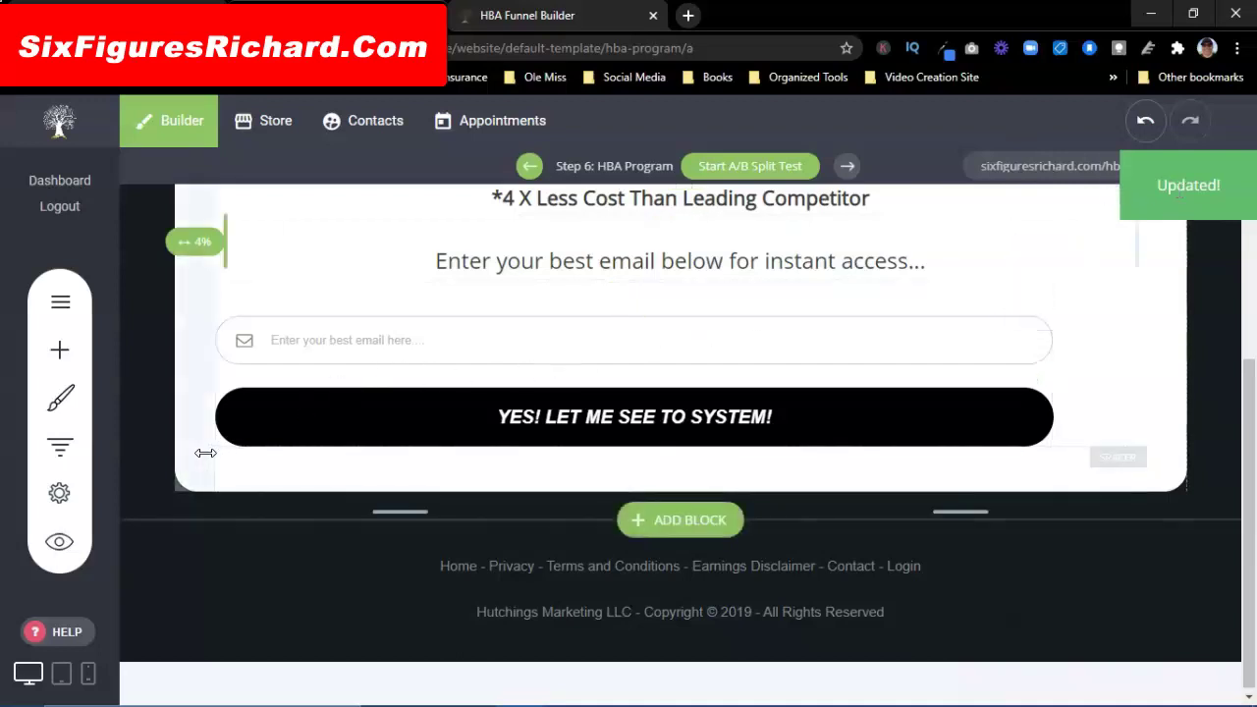
Step: Resize the email form to the full block width, save, and preview the page
scroll(176, 447, "up", 2)
scroll(423, 496, "down", 2)
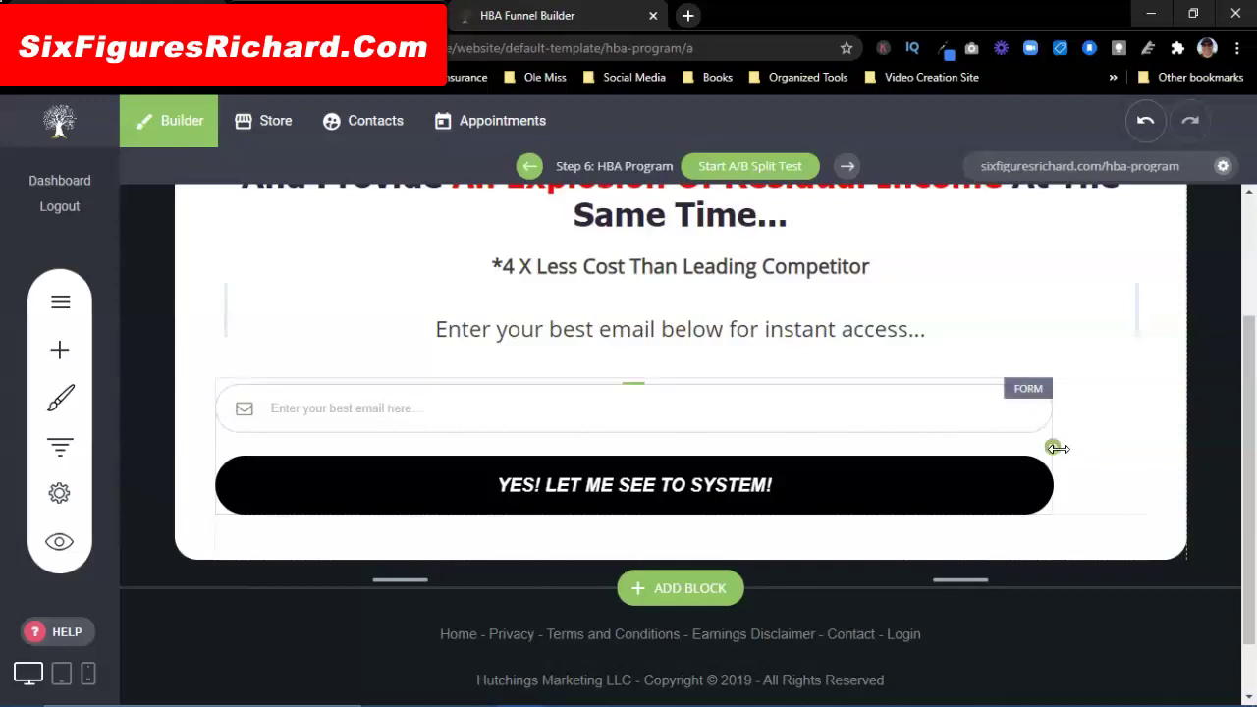
left_click_drag(1052, 447, 886, 447)
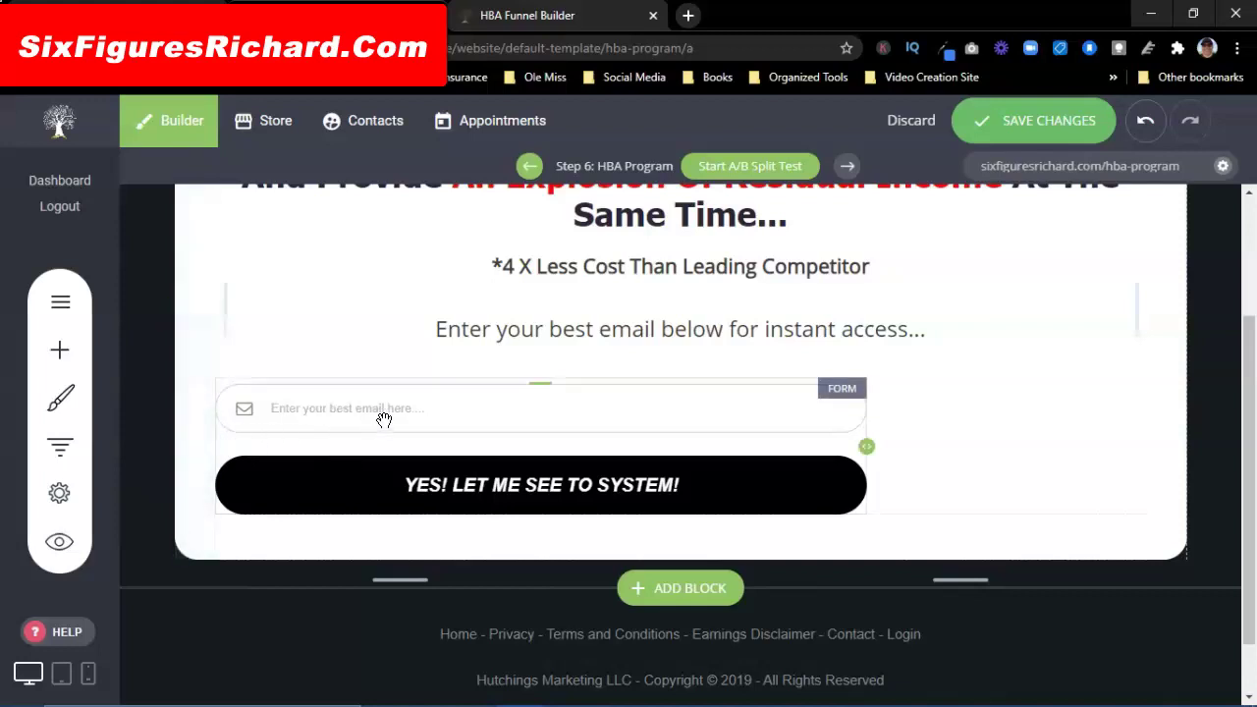
left_click_drag(429, 400, 485, 410)
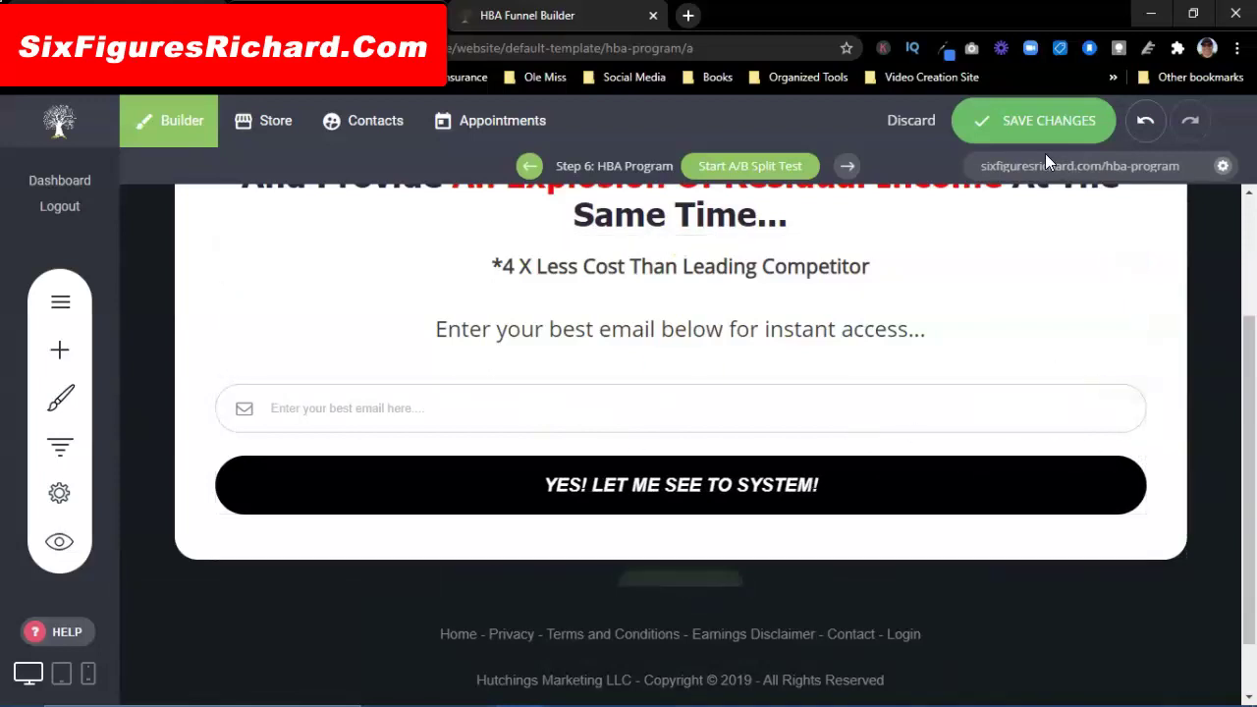
left_click(1032, 120)
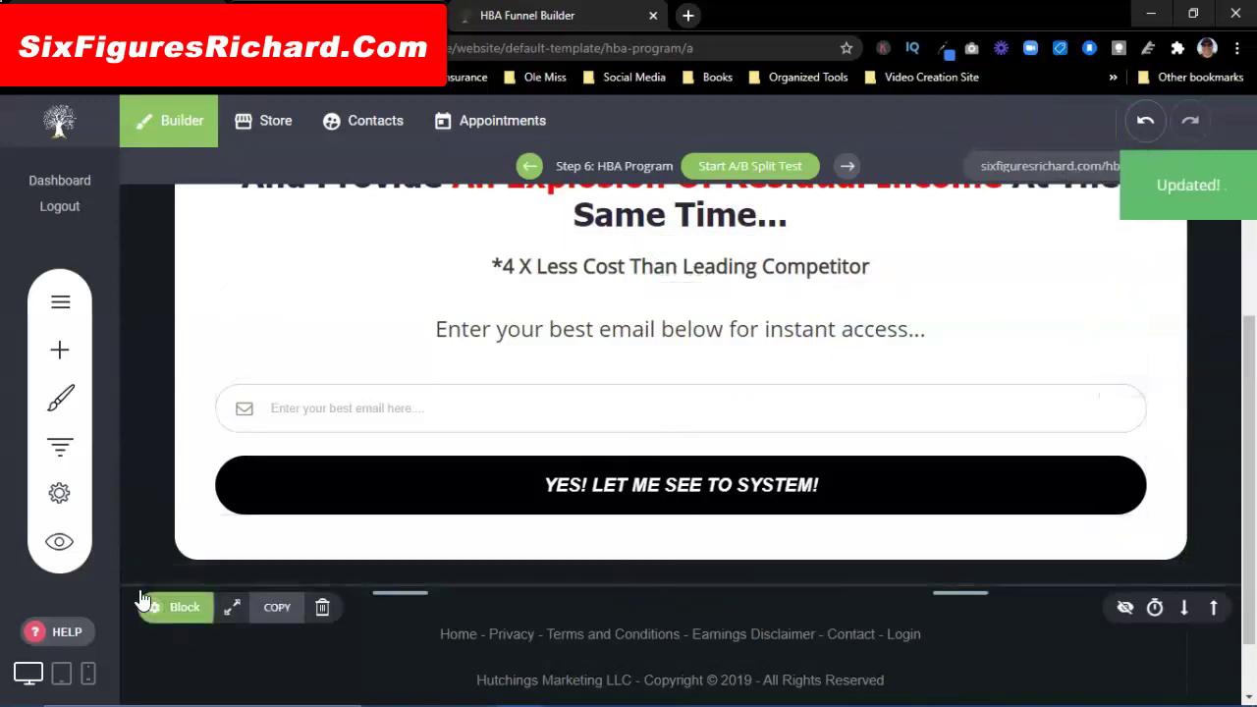
left_click(46, 542)
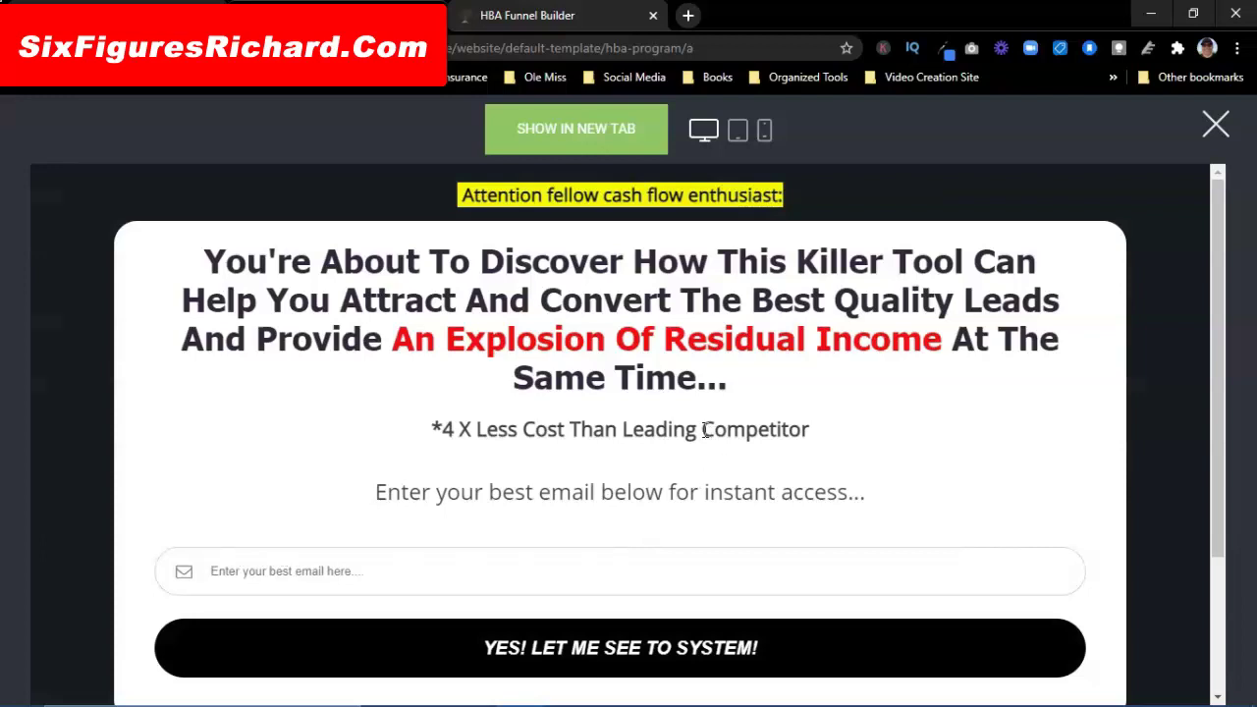
Step: View the page preview in tablet and phone layouts, close it, and go to the funnel's General Settings
scroll(711, 429, "down", 3)
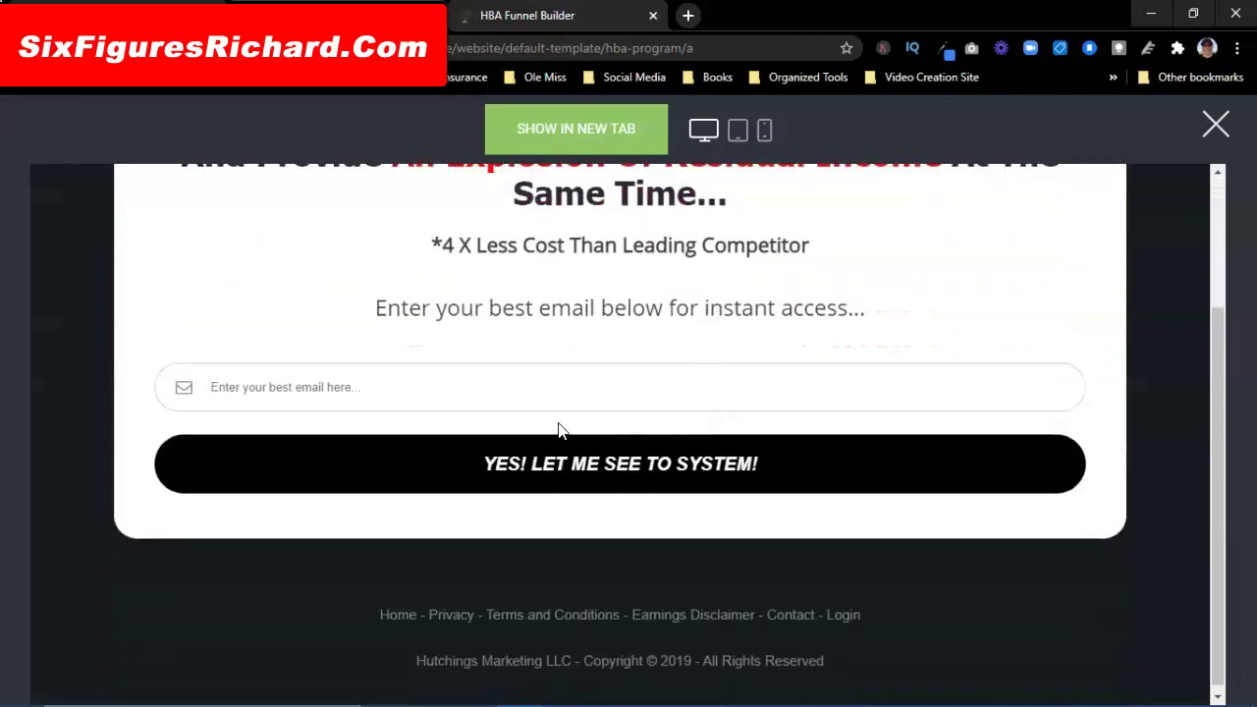
scroll(639, 502, "up", 2)
scroll(639, 504, "down", 2)
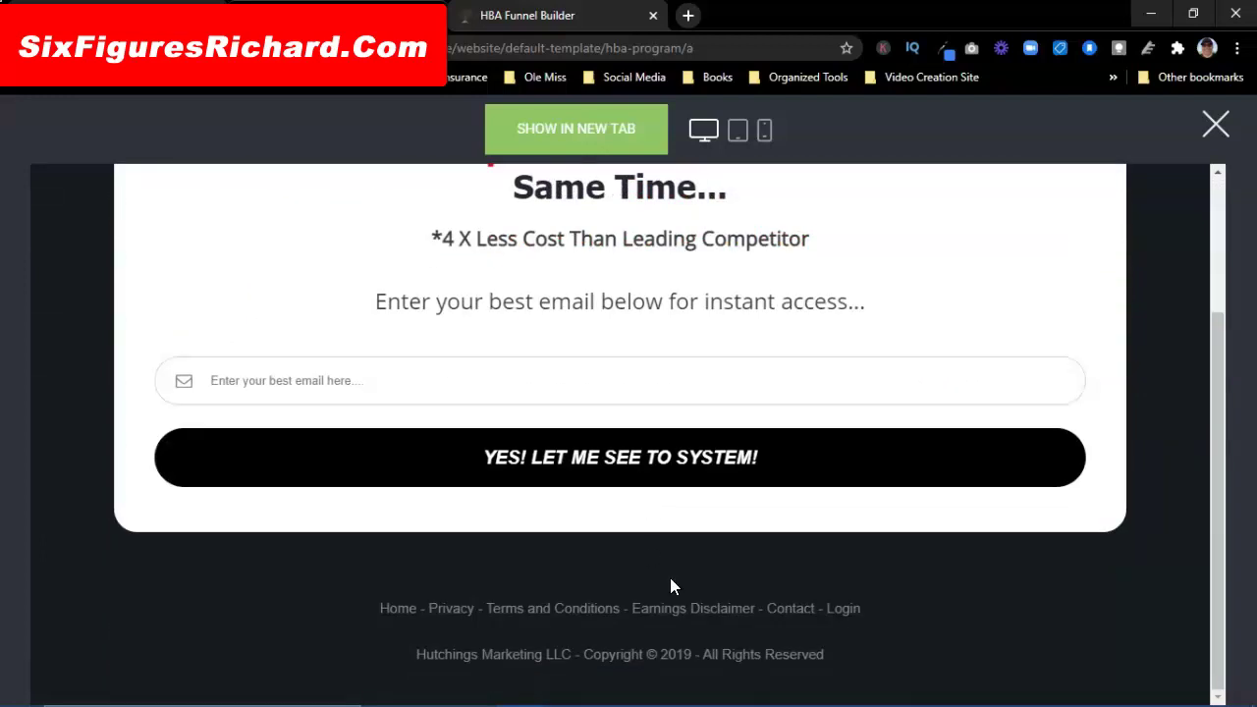
left_click(739, 129)
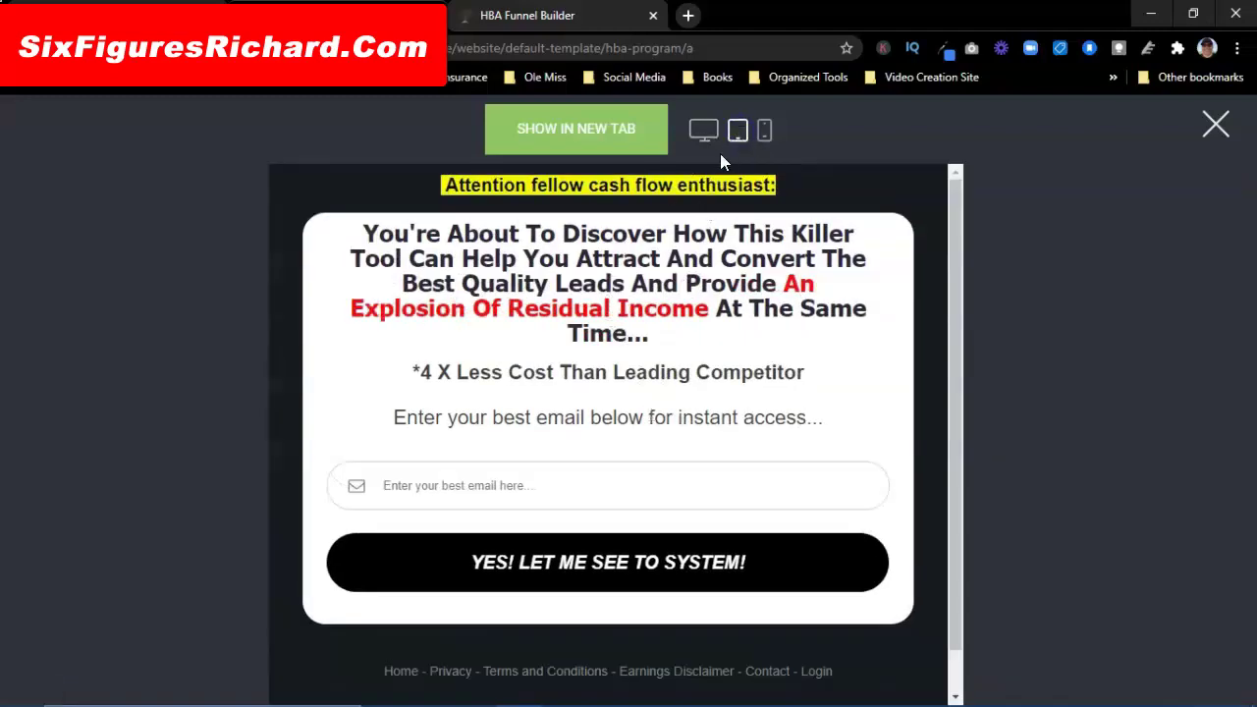
left_click(764, 131)
scroll(636, 418, "down", 3)
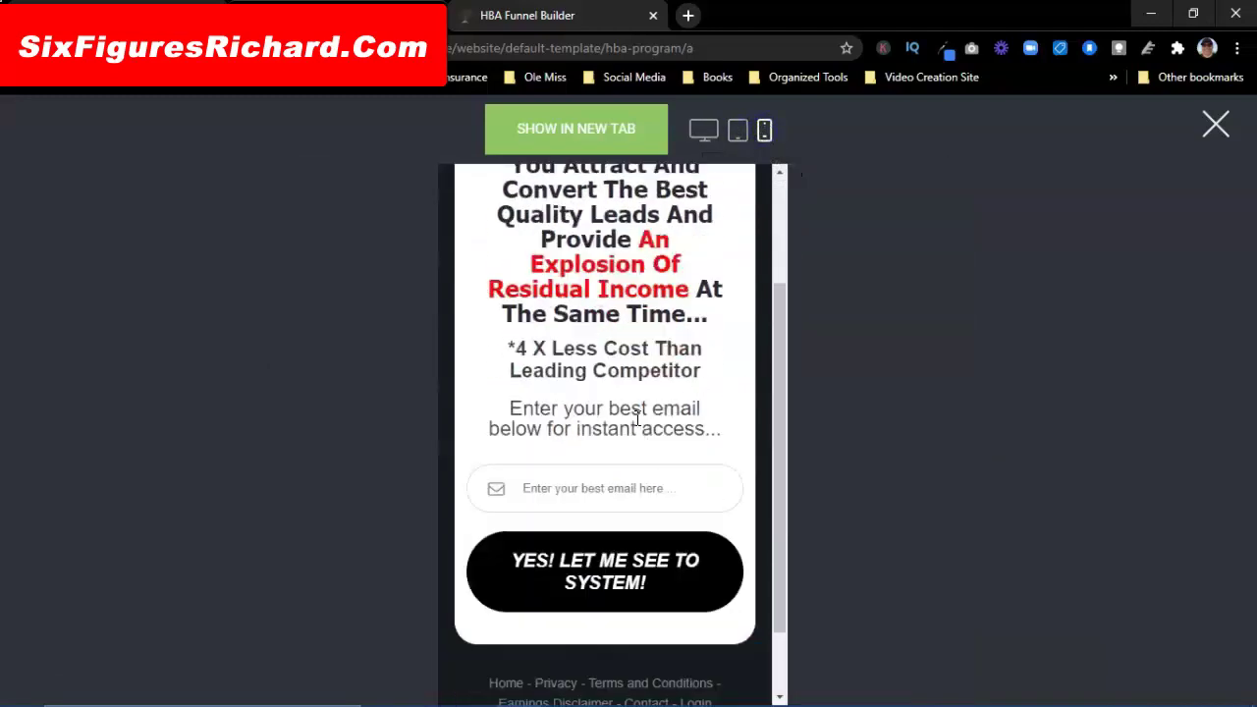
scroll(609, 491, "up", 3)
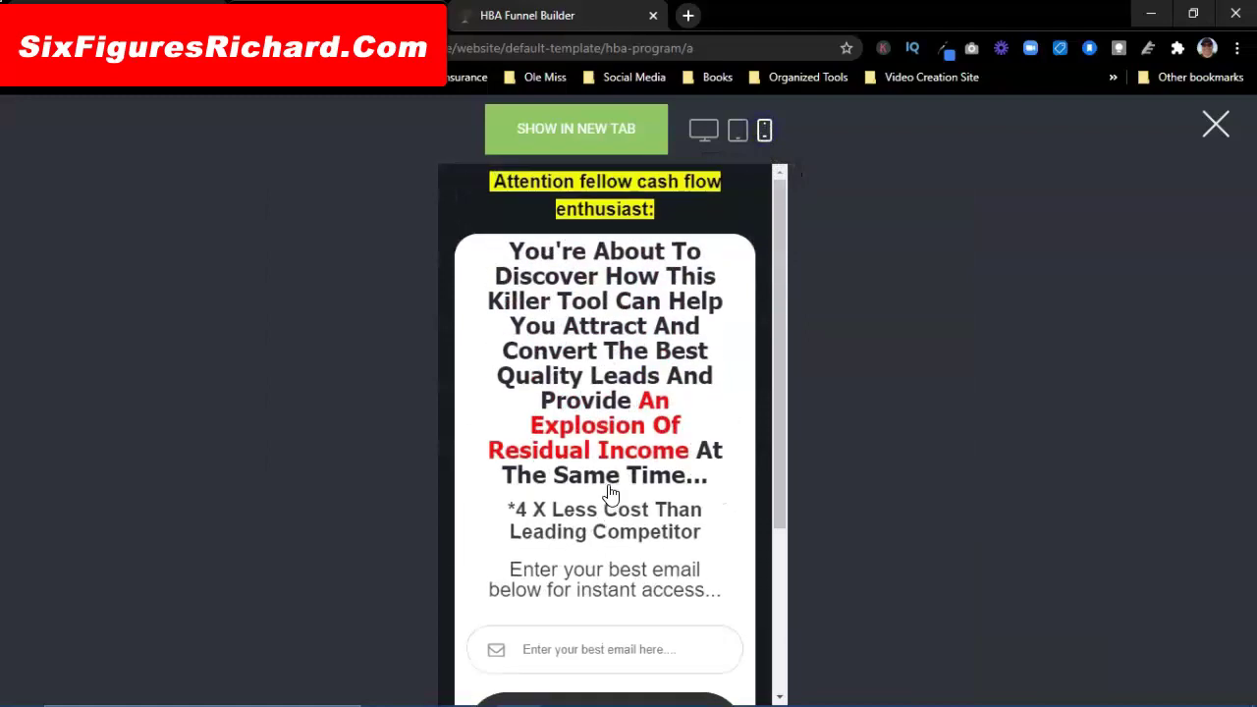
left_click(1214, 125)
scroll(421, 402, "up", 2)
scroll(422, 404, "down", 3)
scroll(423, 411, "up", 3)
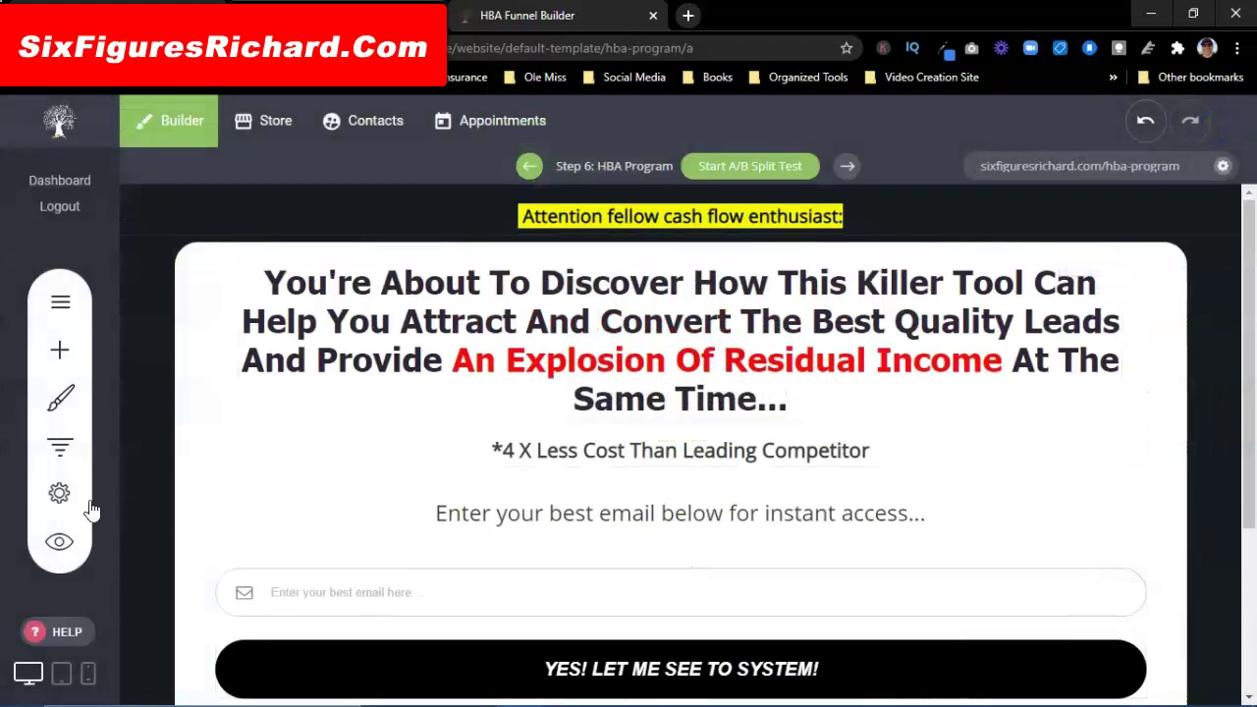
left_click(60, 492)
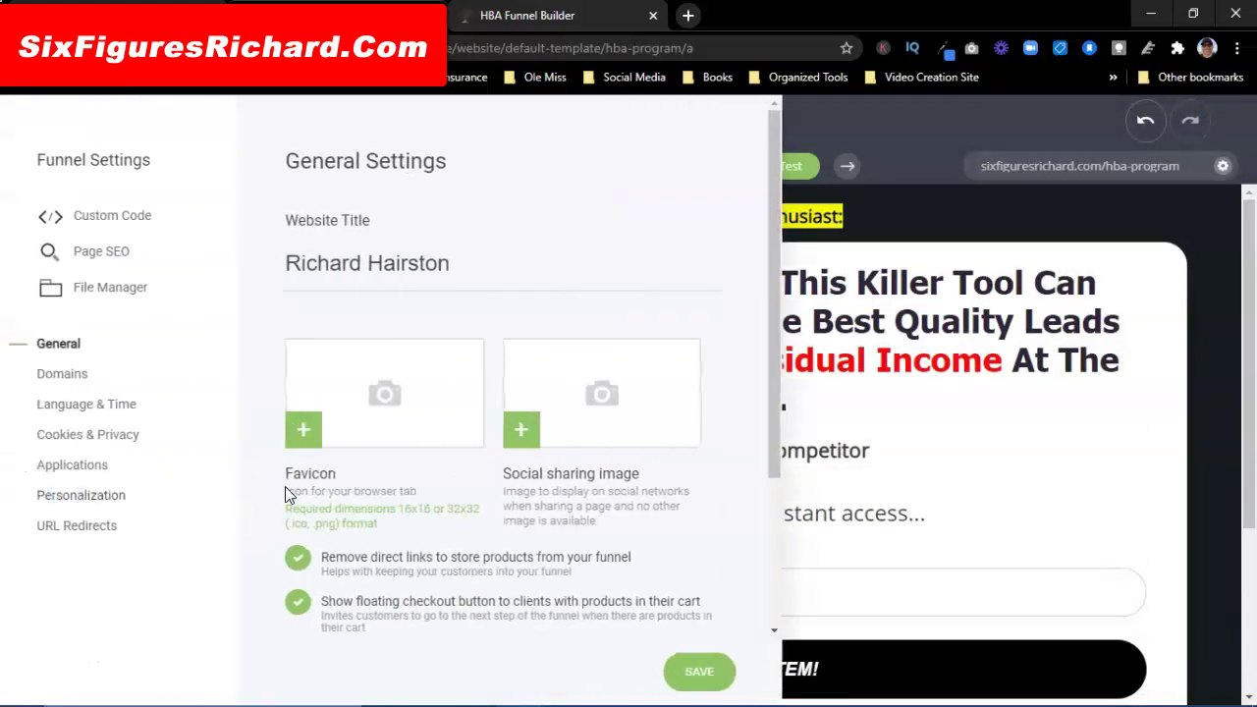
Step: Add a new page step from the funnel's steps list and preview the Bridge Page template
left_click(827, 116)
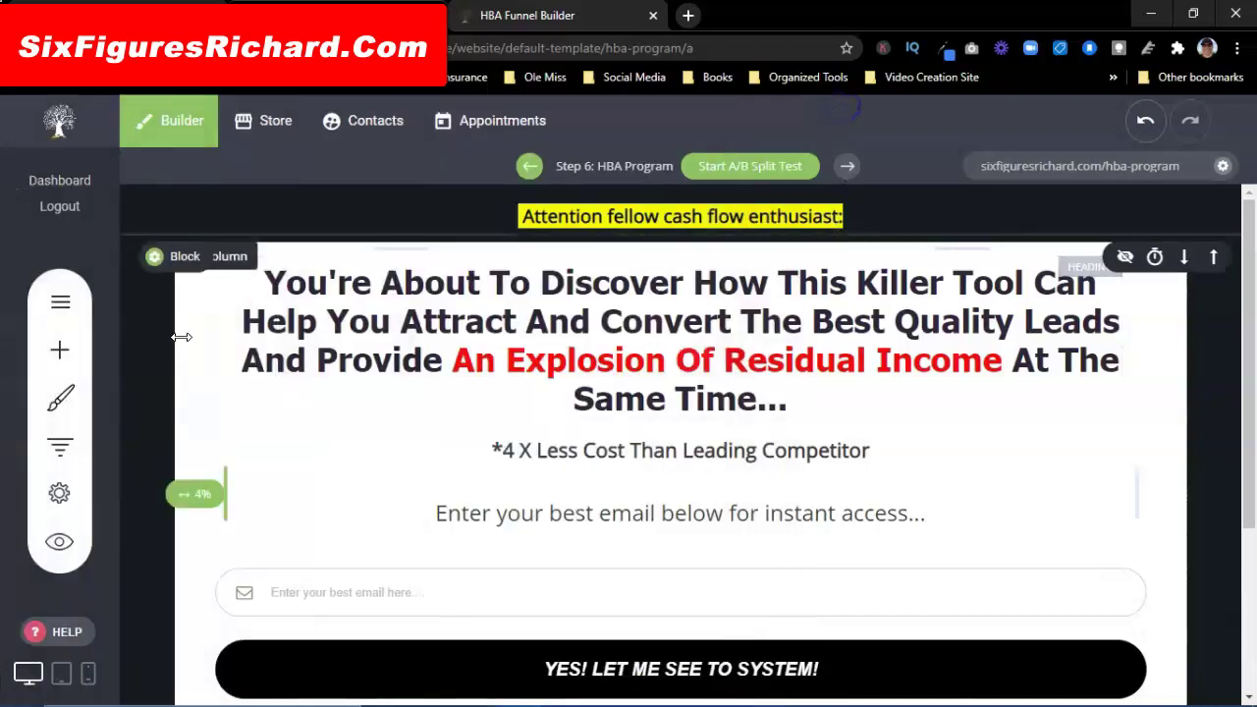
left_click(61, 449)
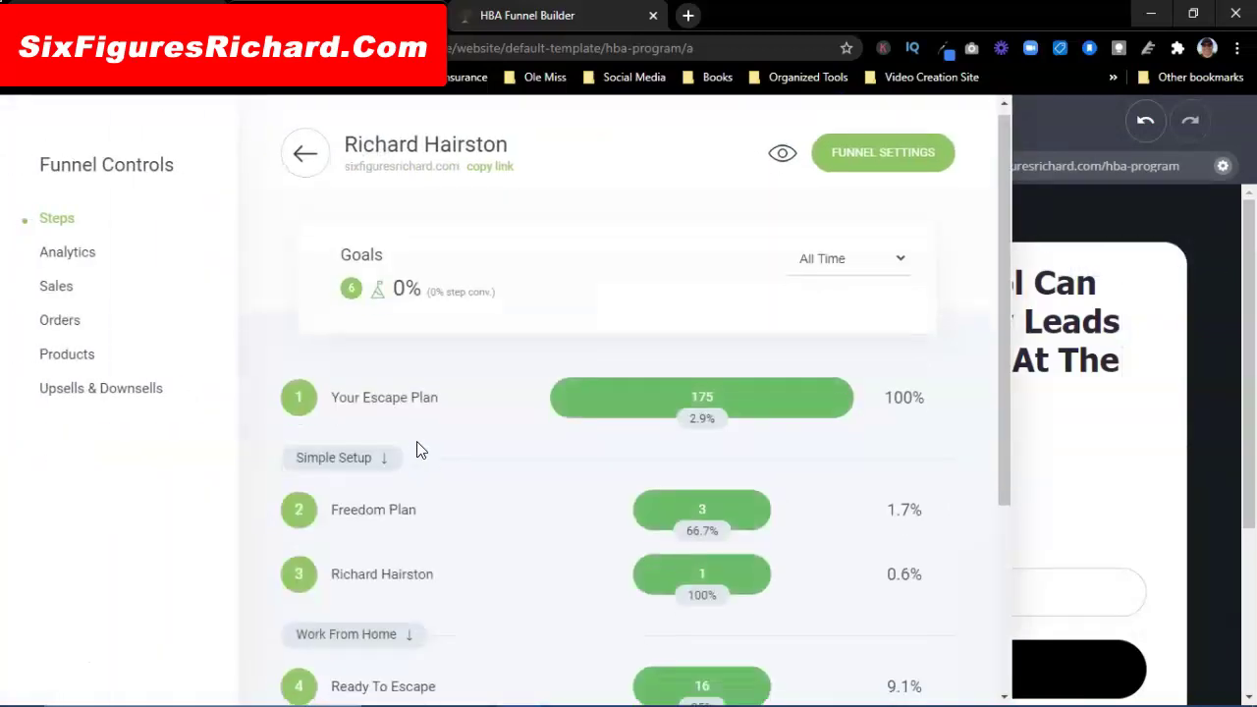
scroll(416, 452, "down", 3)
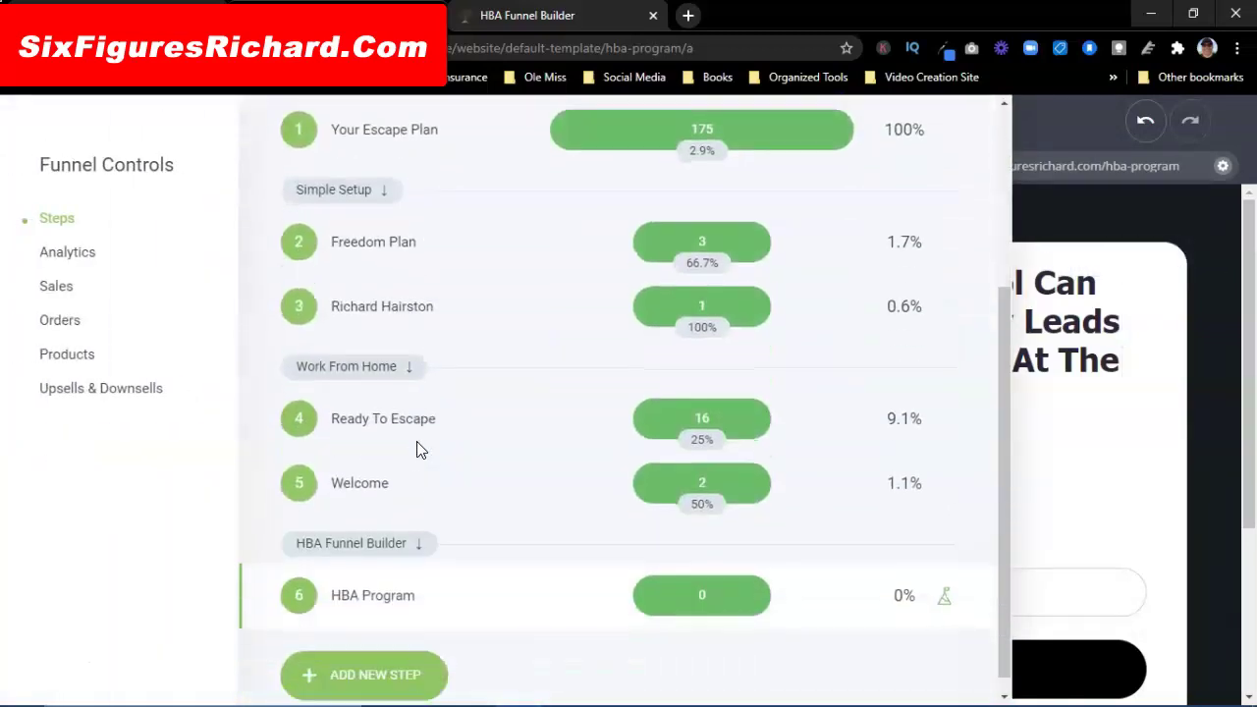
left_click(368, 660)
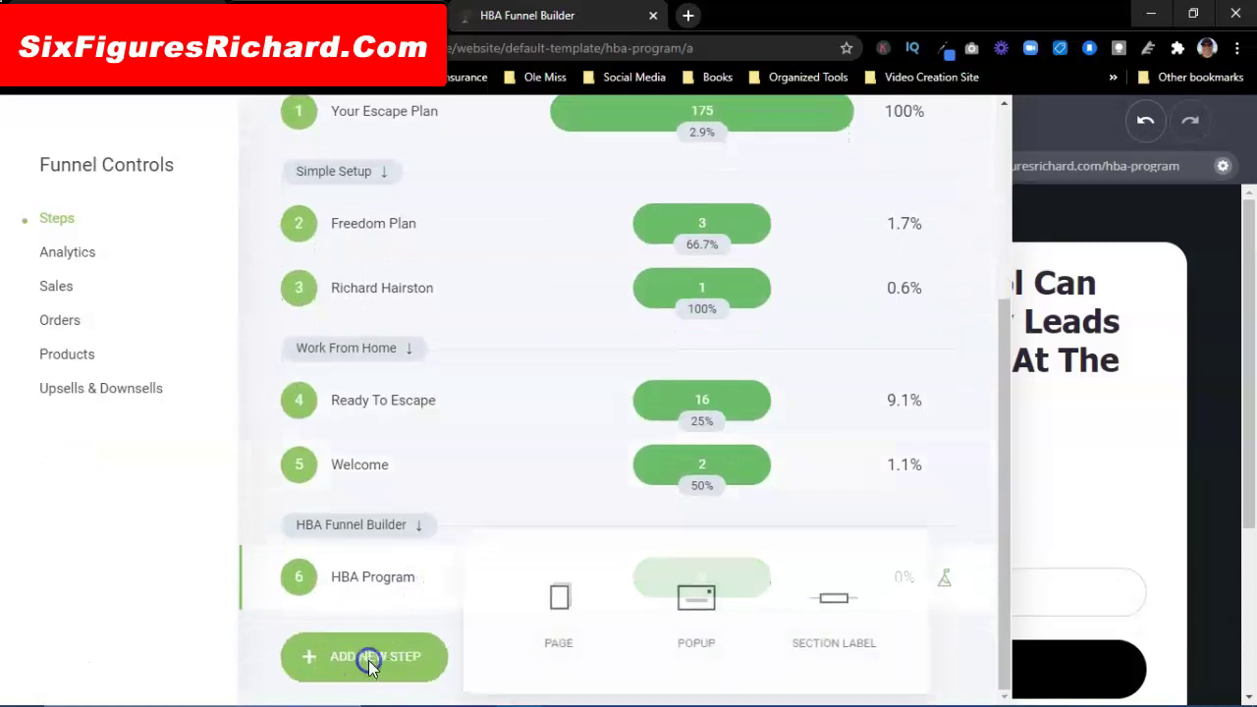
left_click(554, 607)
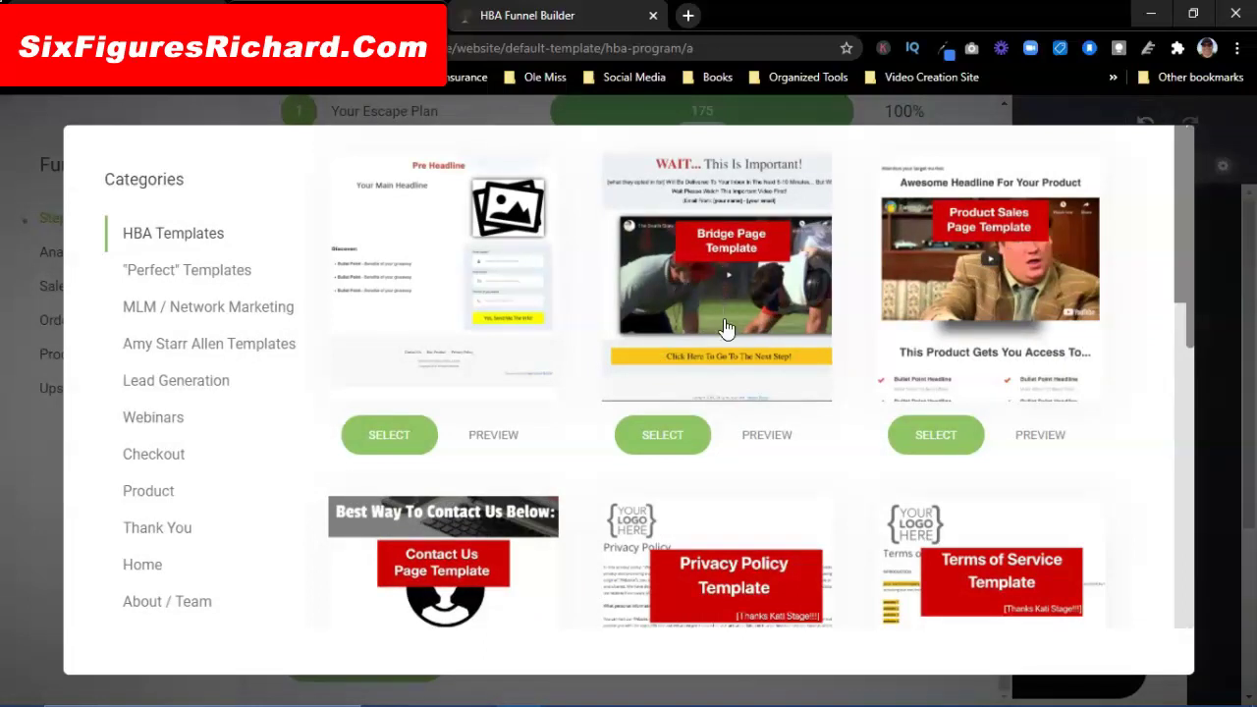
left_click(778, 439)
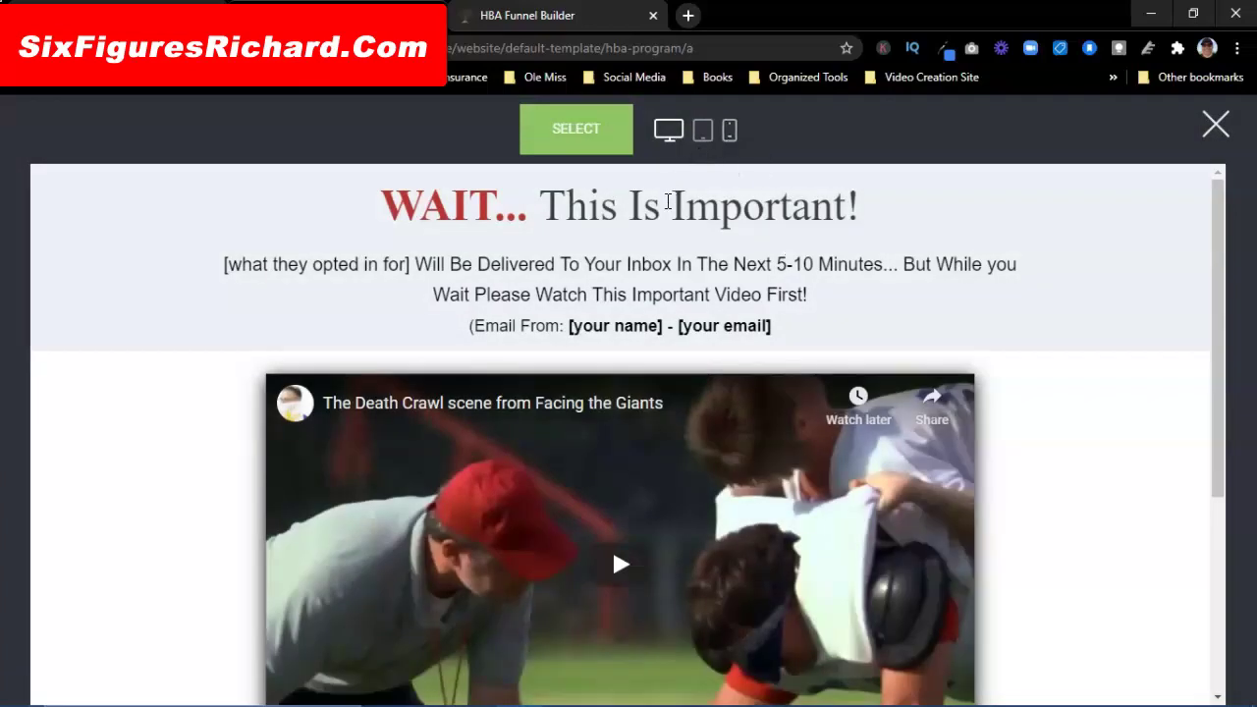
Step: View the Bridge Page template at tablet and phone widths, then select it for the new page
scroll(624, 355, "down", 3)
scroll(624, 348, "up", 3)
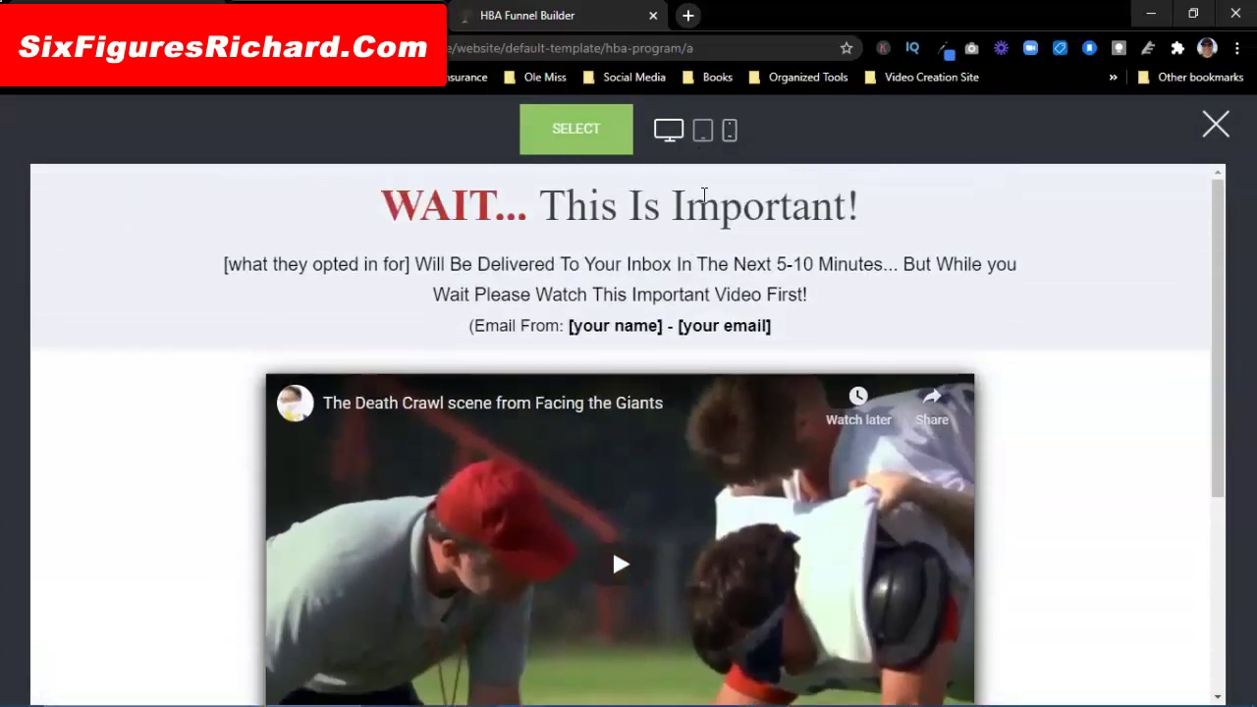
left_click(703, 131)
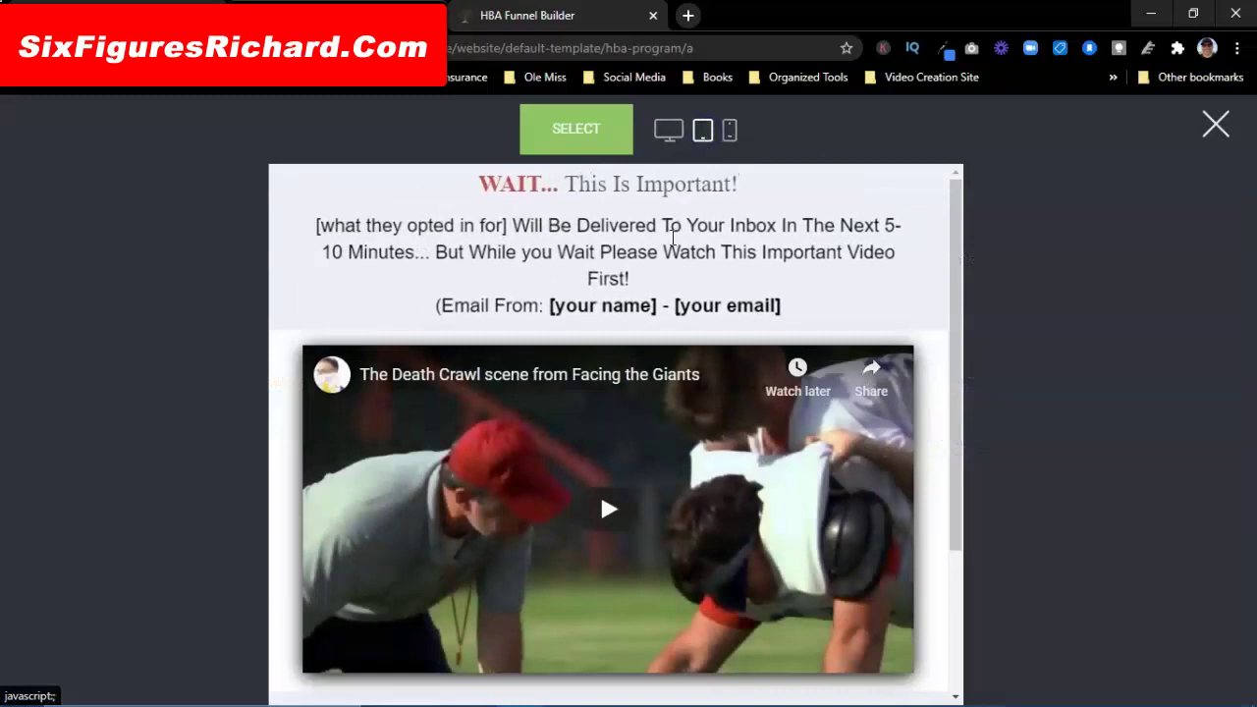
scroll(672, 463, "down", 1)
scroll(672, 464, "down", 1)
scroll(678, 442, "up", 3)
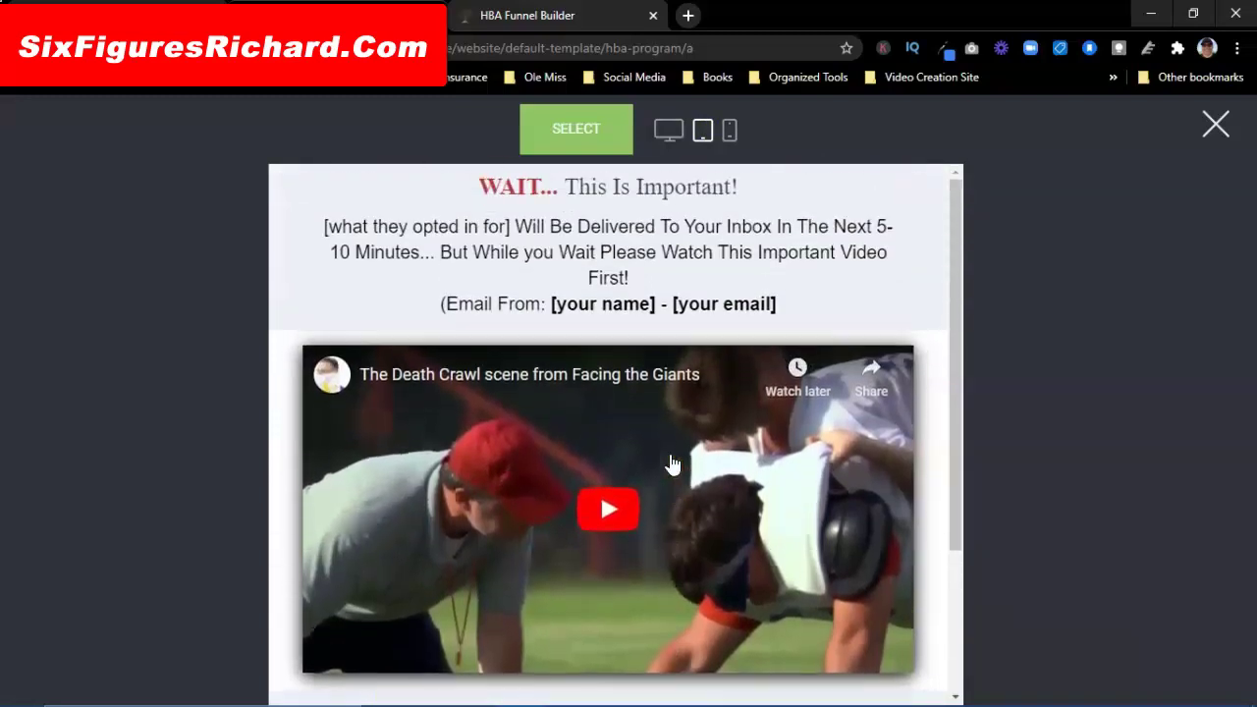
left_click(726, 132)
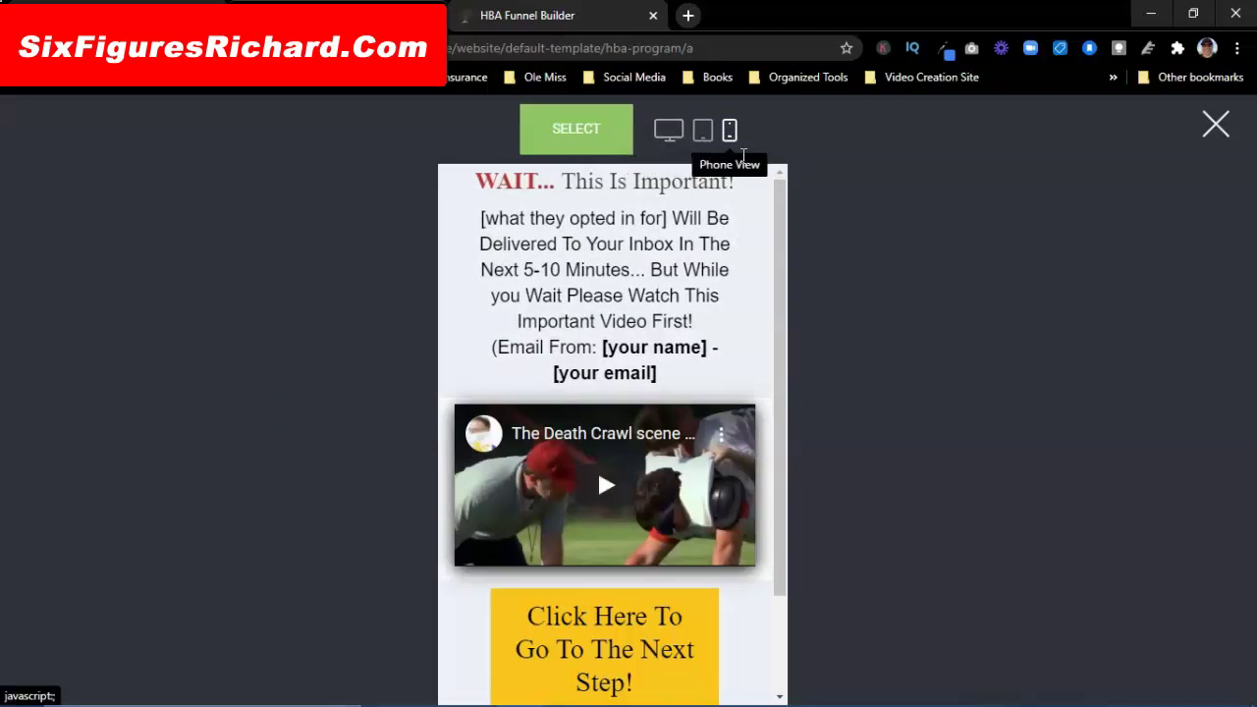
left_click(578, 137)
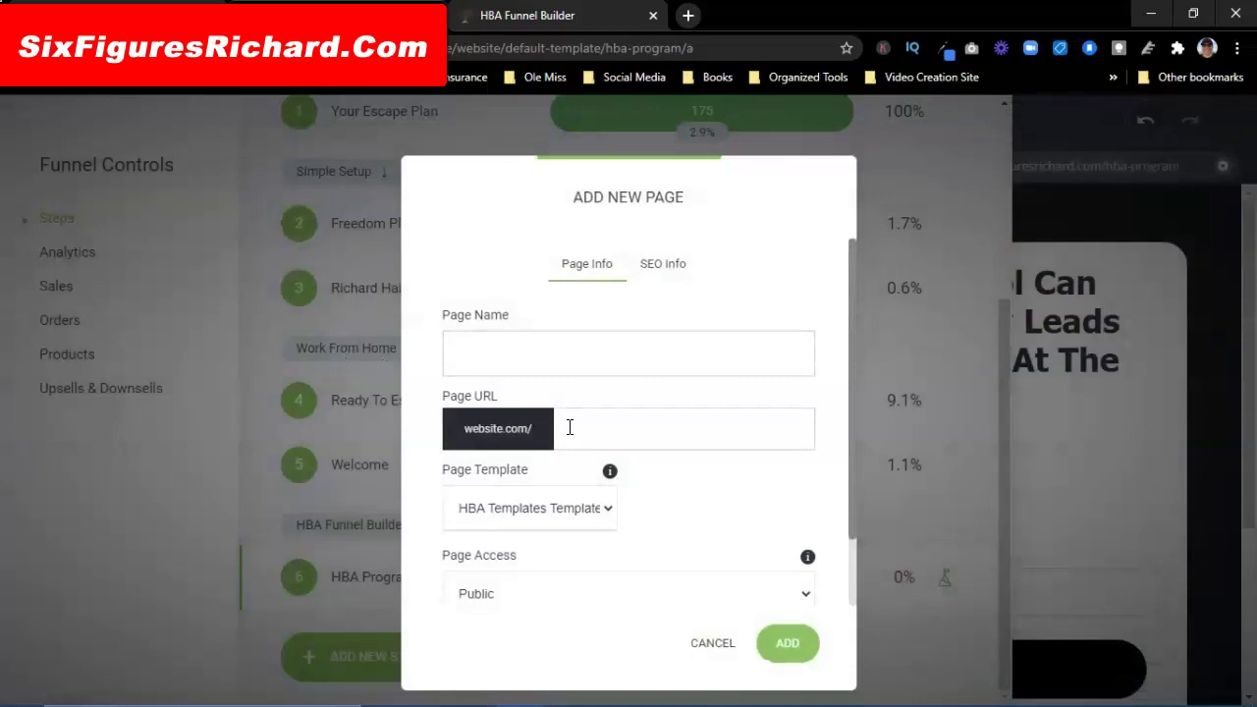
Step: Name the new page 'HBA Welcome', confirm its hba-welcome URL, and add it
type("hb")
key("BackSpace")
key("BackSpace")
type("HBA Welcome")
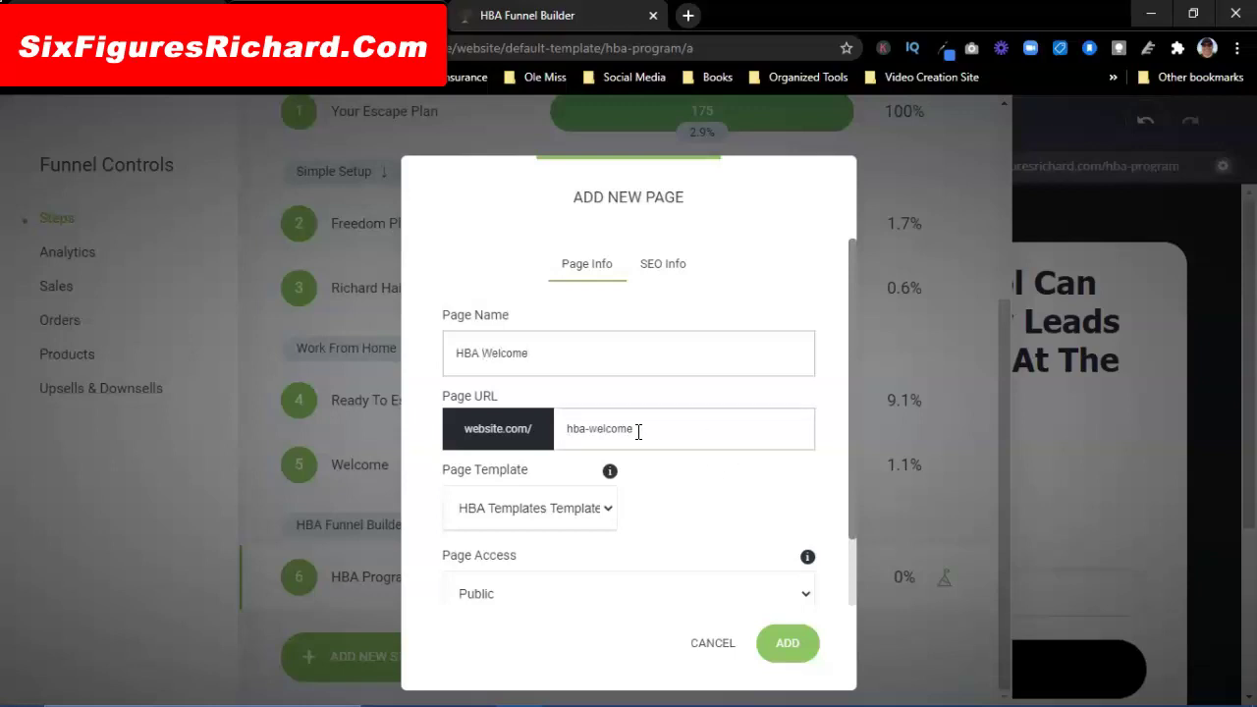
left_click(585, 430)
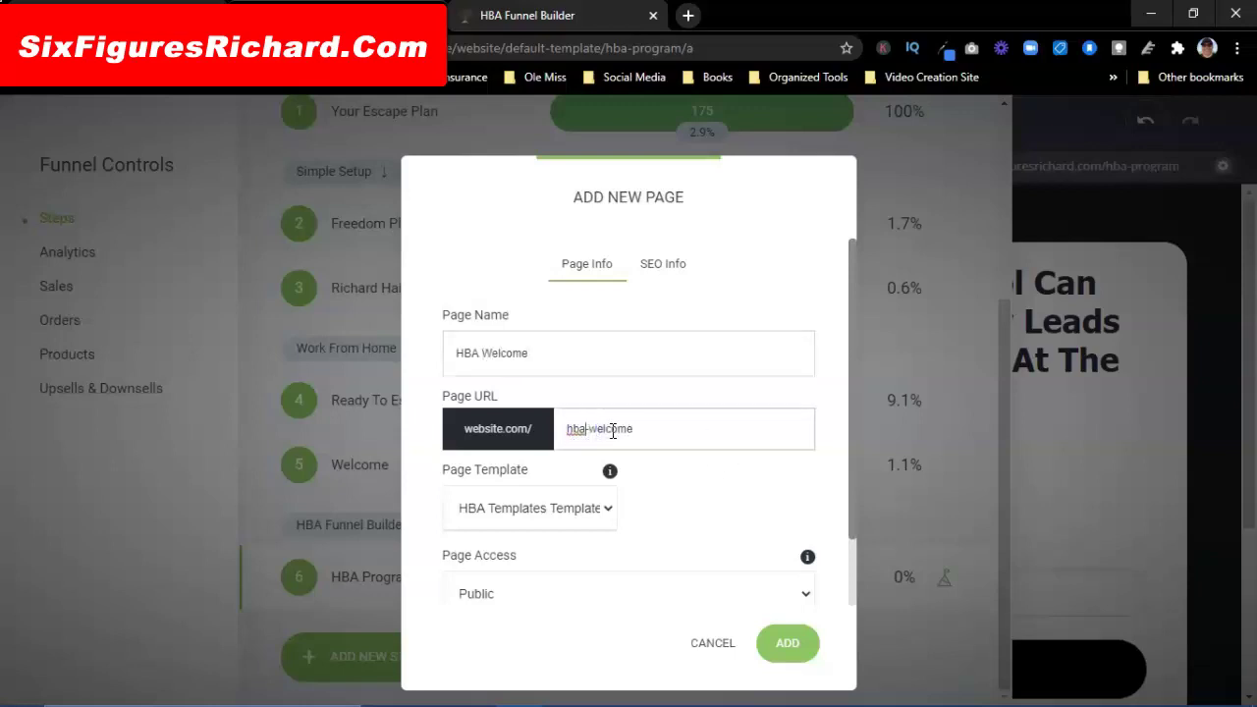
left_click(791, 644)
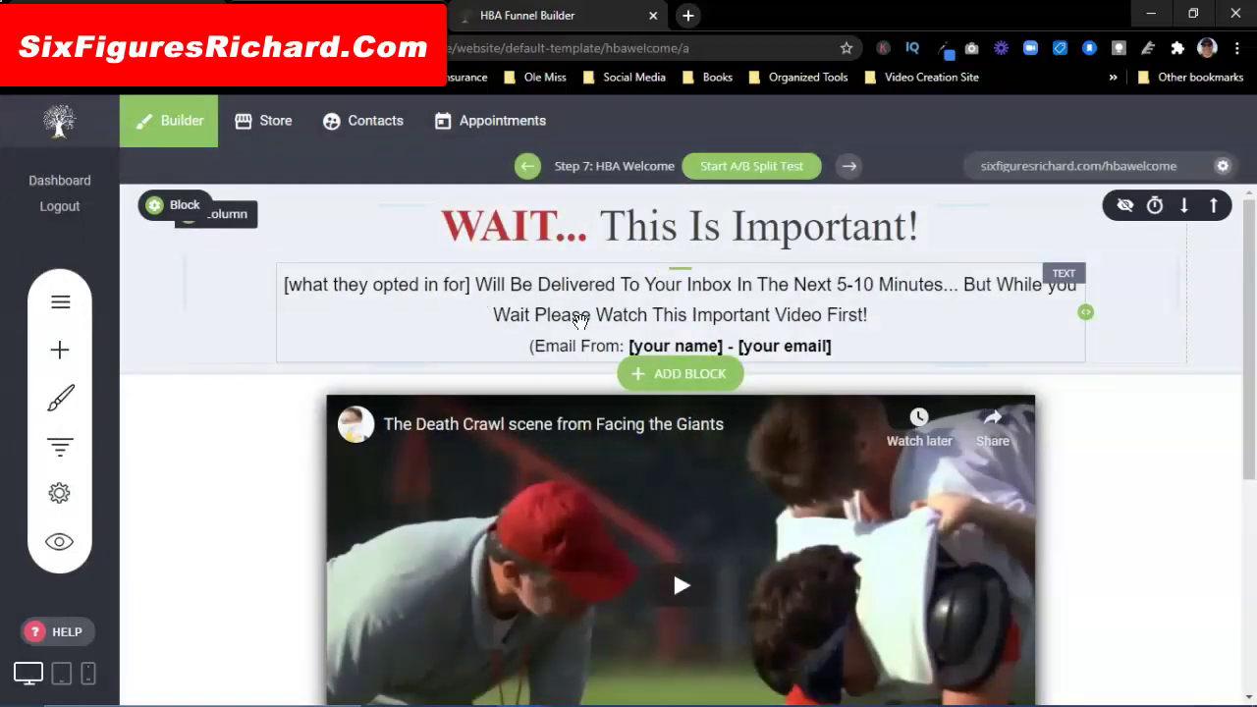
Step: Change the headline to 'WELCOME!' and replace the opted-in placeholder with 'Your Funnel Builder'
left_click(913, 224)
left_click_drag(914, 224, 451, 229)
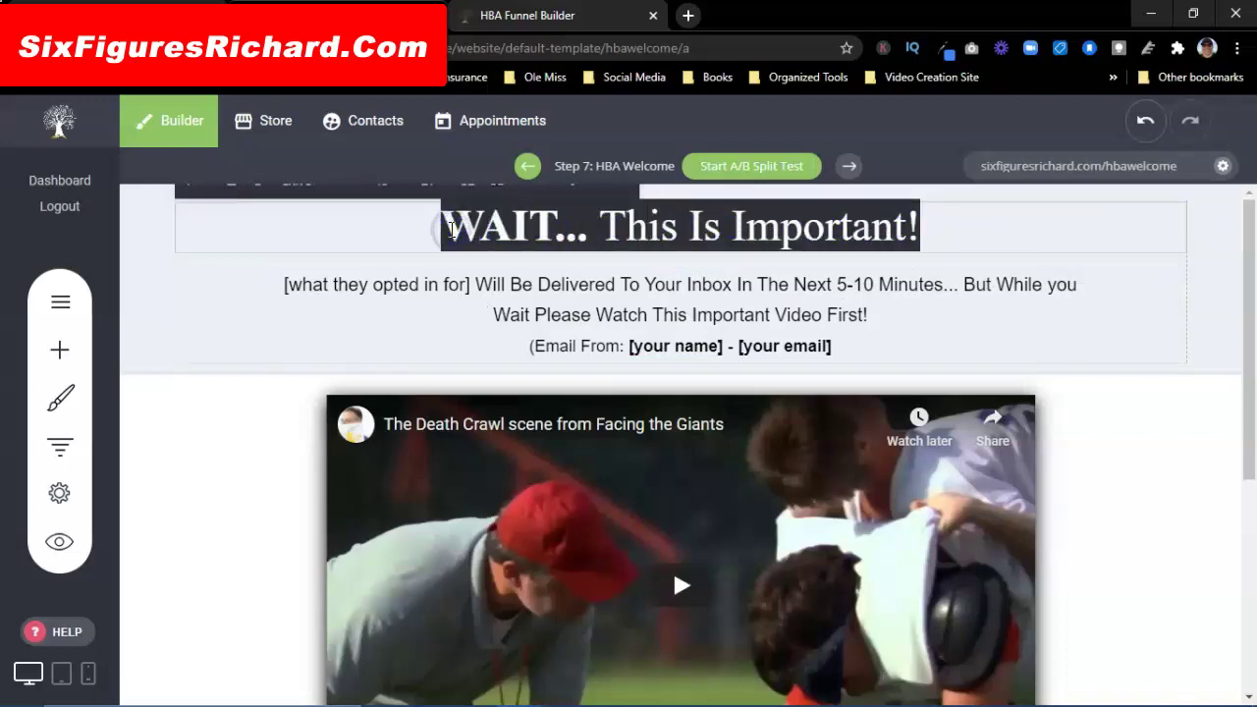
type("WEL")
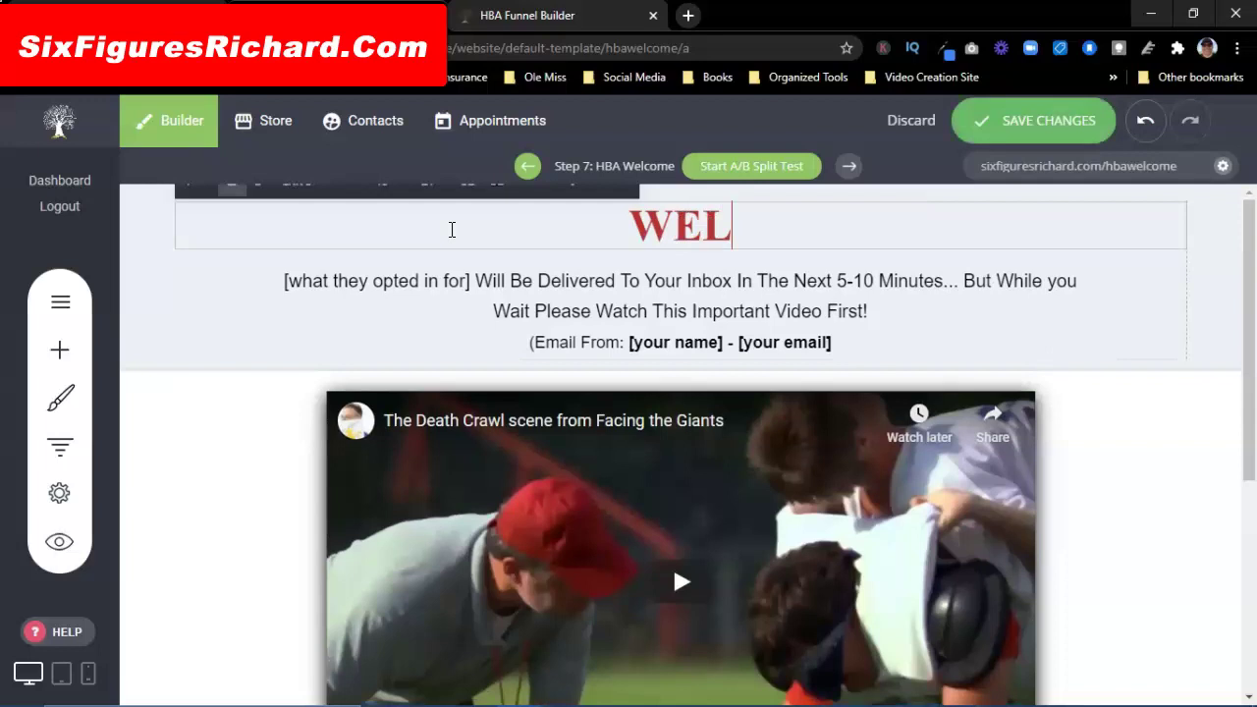
type("COME!")
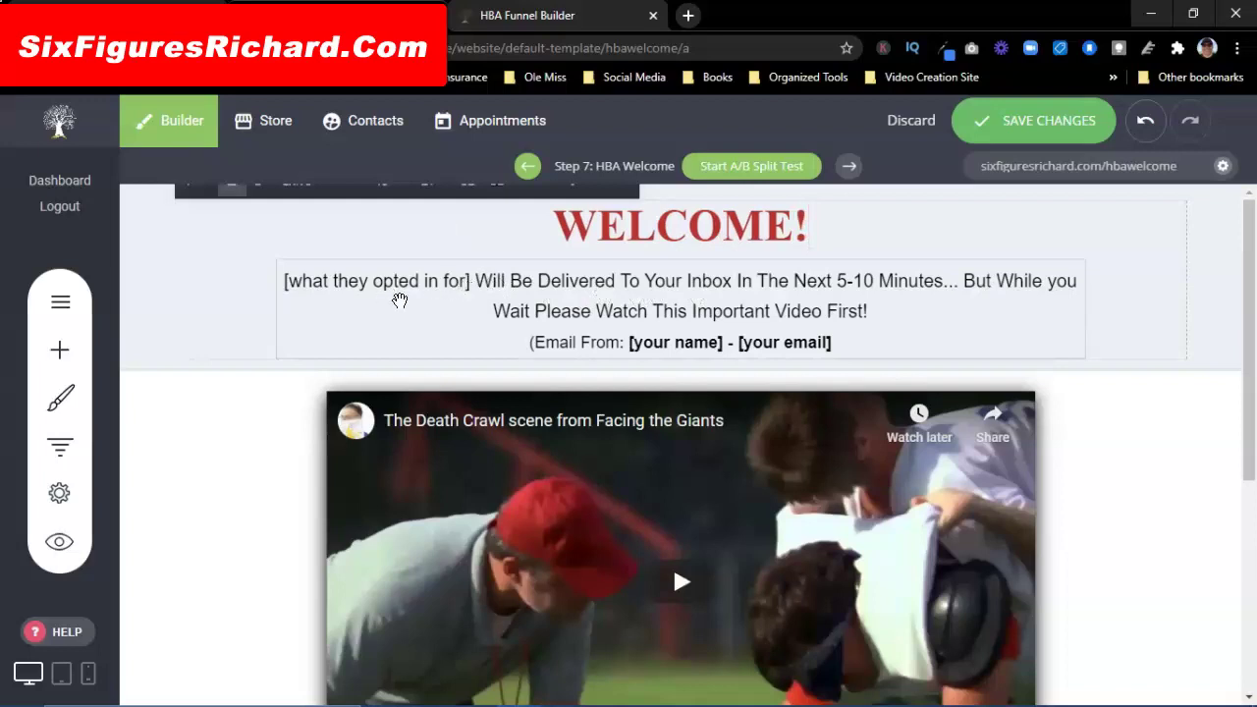
left_click(472, 284)
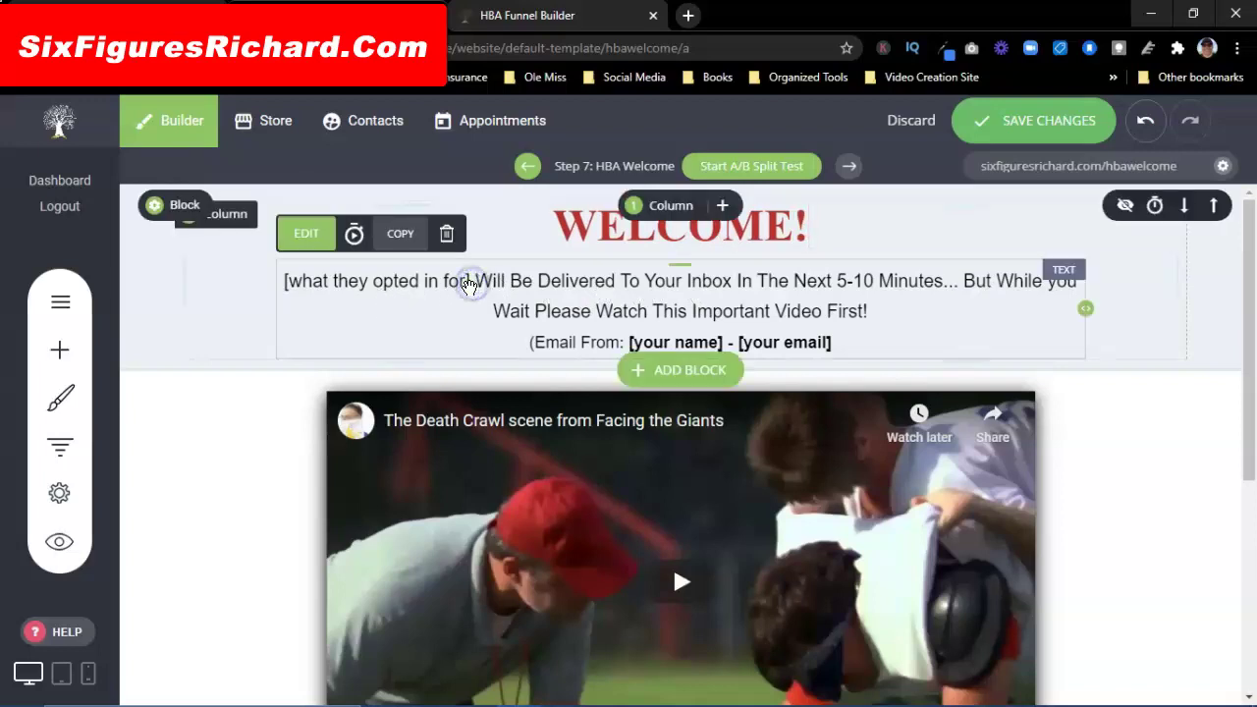
left_click(472, 284)
left_click_drag(471, 283, 283, 284)
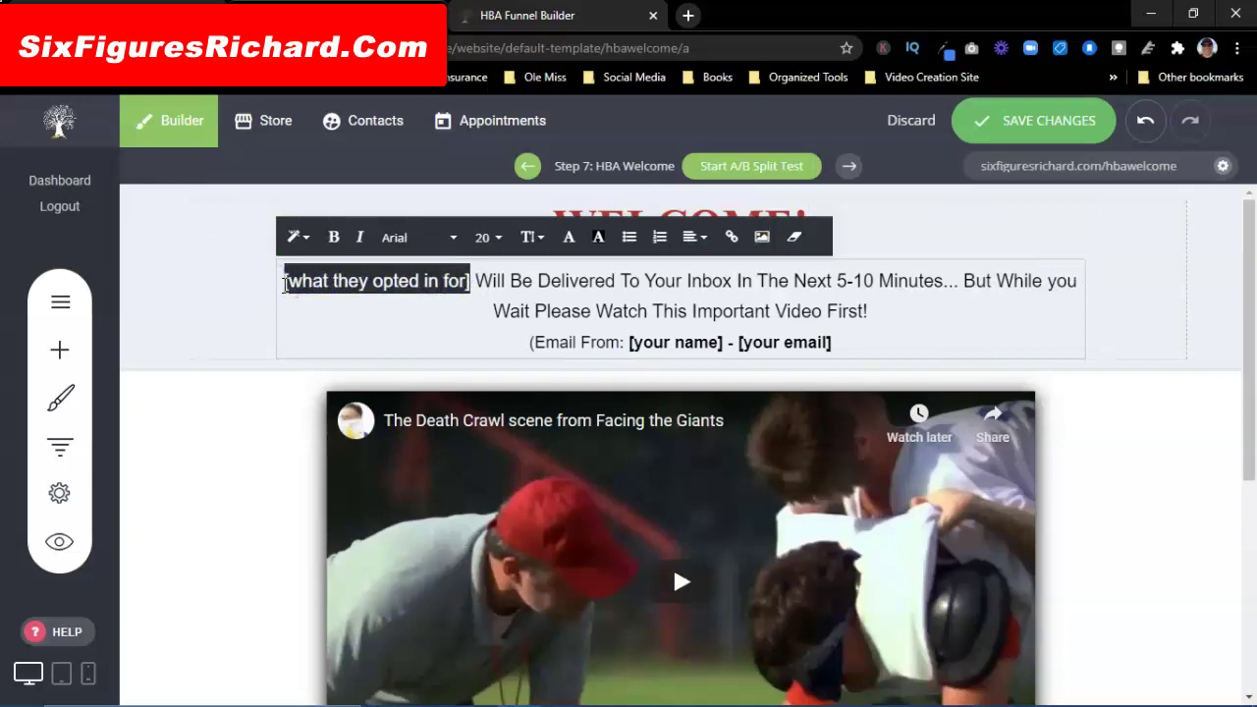
type("yOUR")
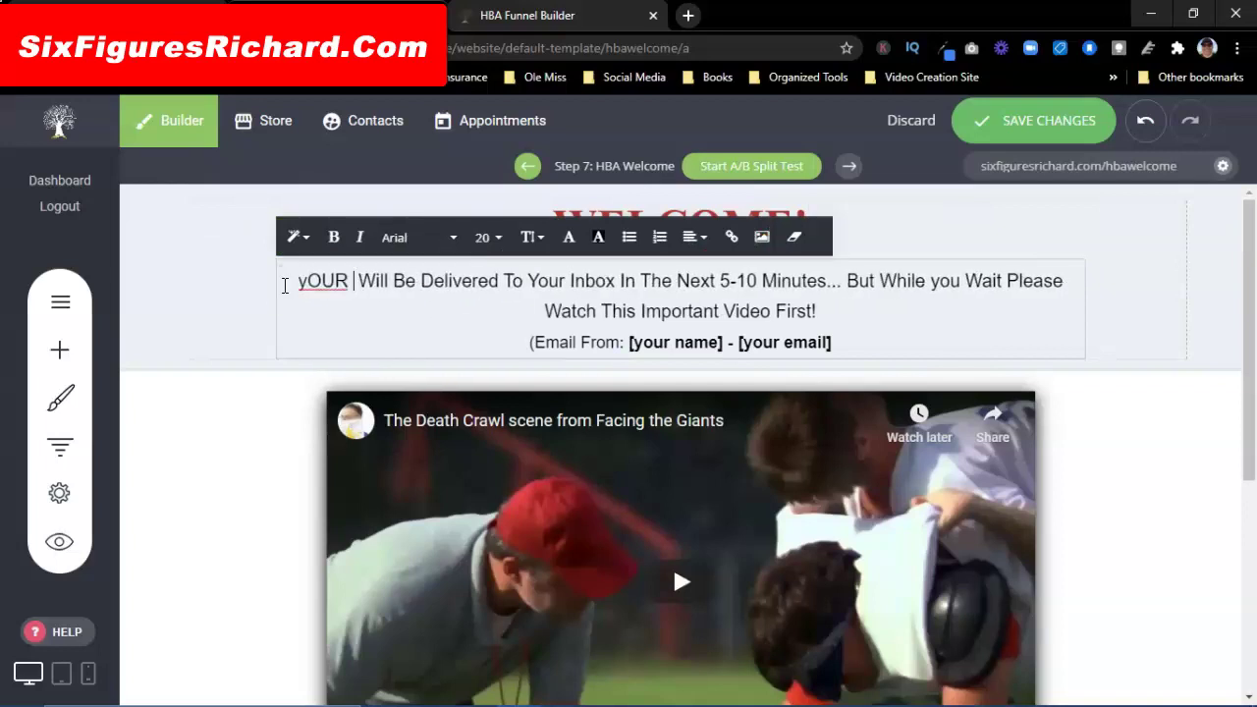
key("BackSpace")
key("BackSpace")
key("BackSpace")
key("BackSpace")
key("BackSpace")
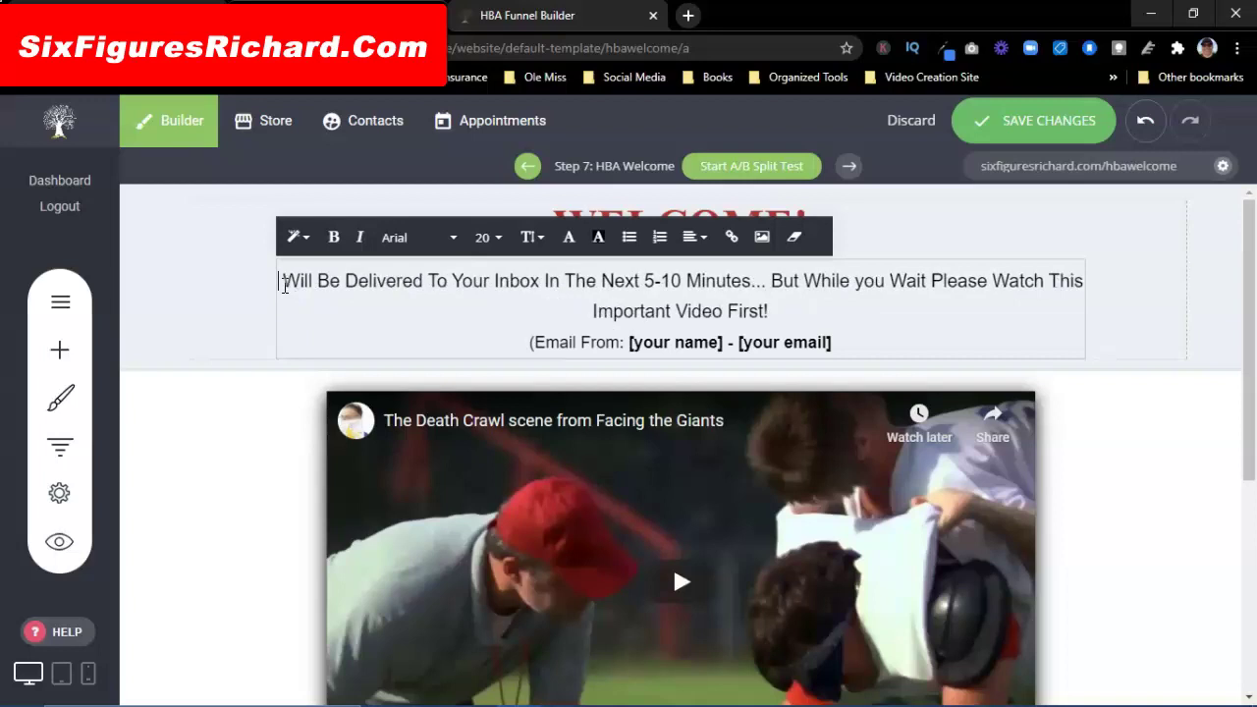
type("Your ")
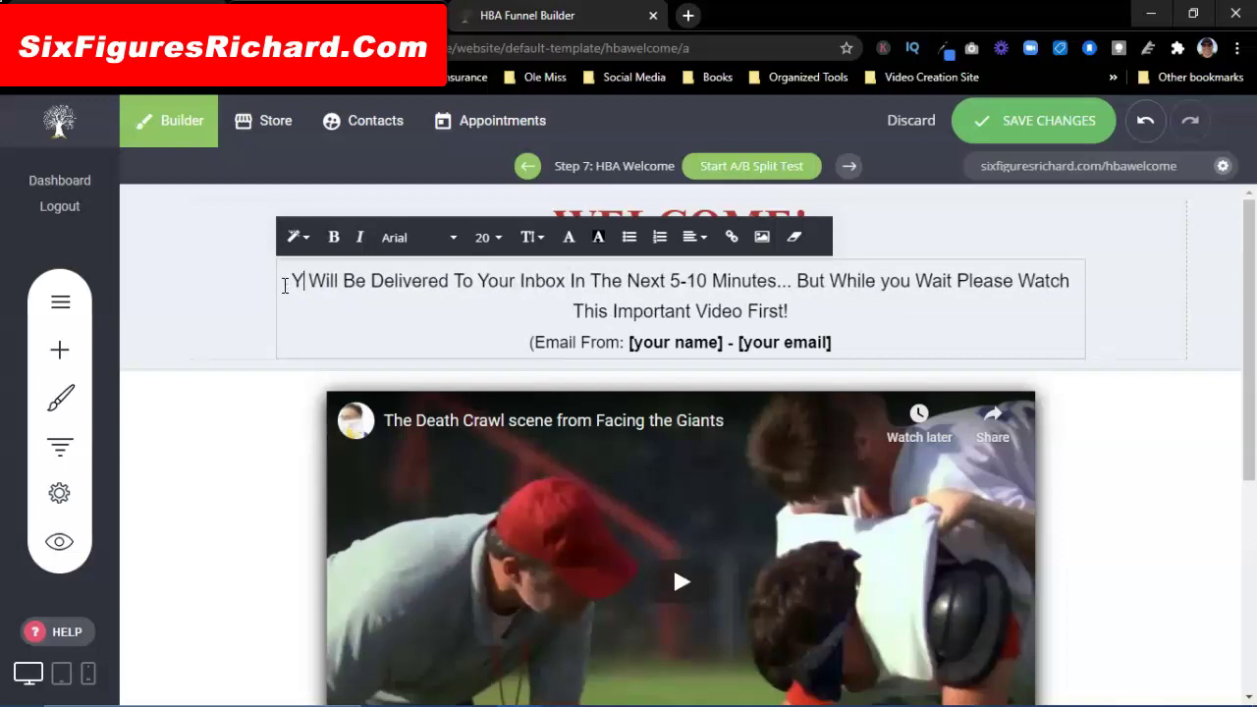
type("Funne")
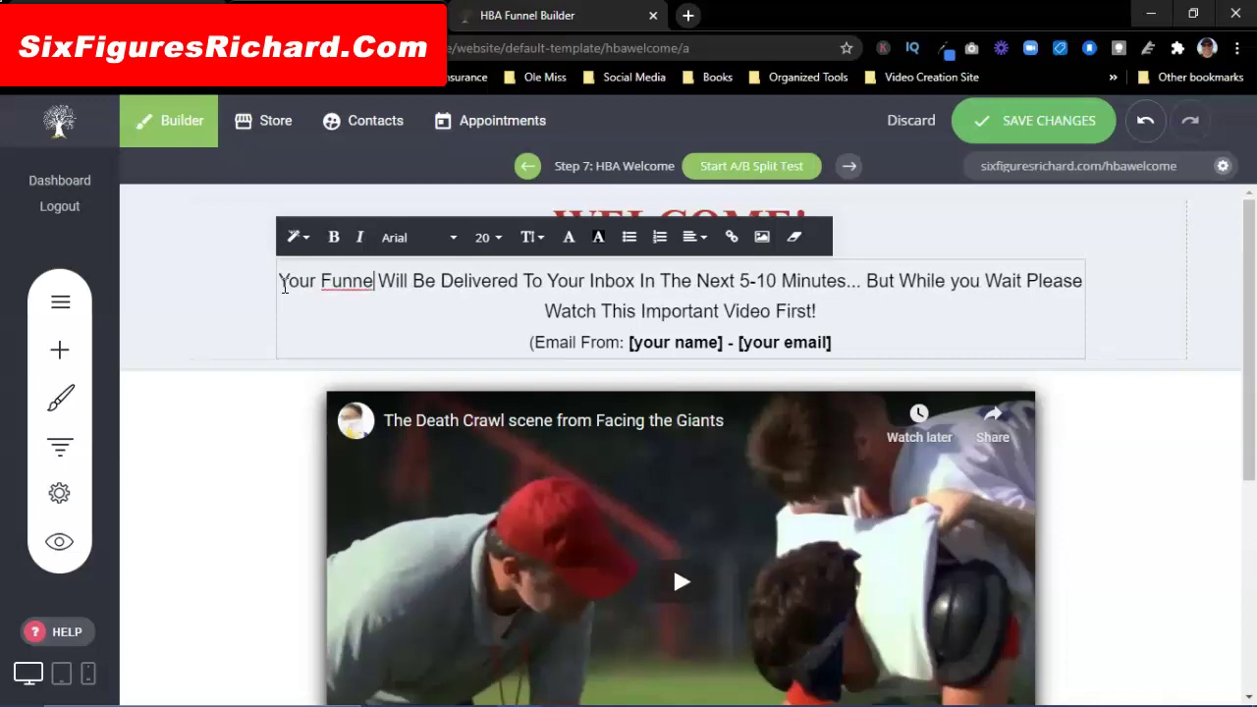
type("l Builder")
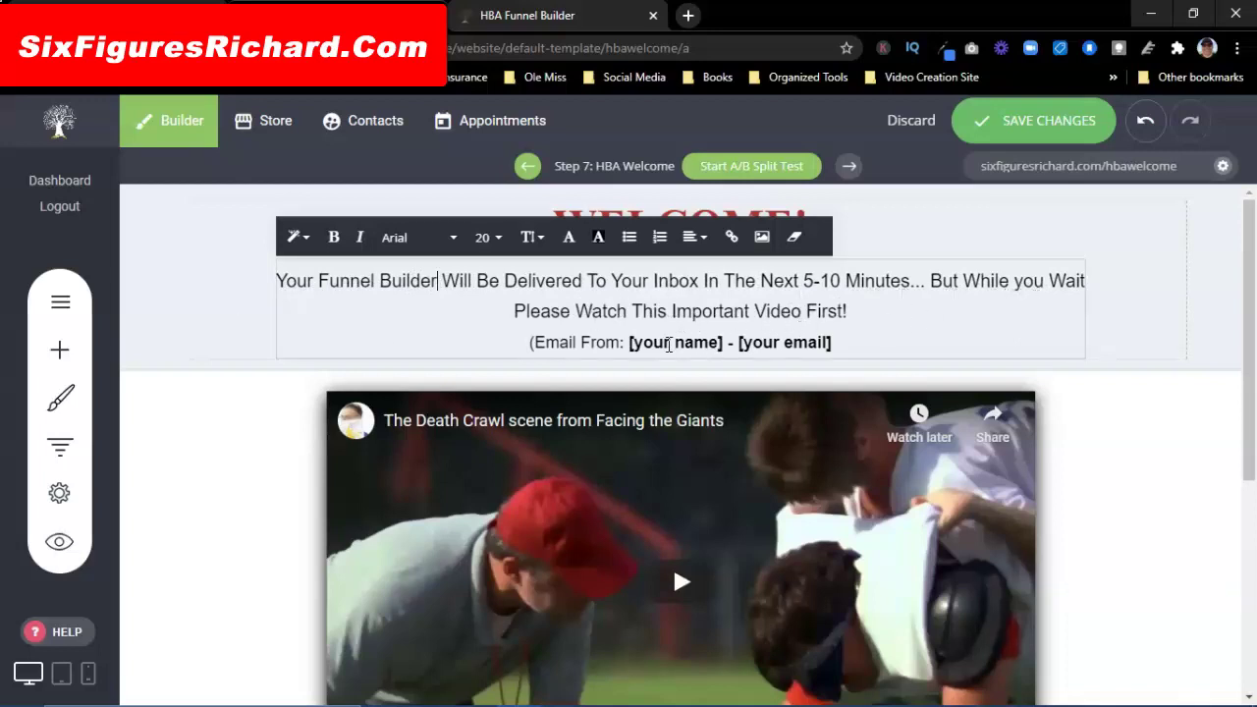
Step: Replace the Email From placeholders with the sender's name and e-mail address
left_click(723, 344)
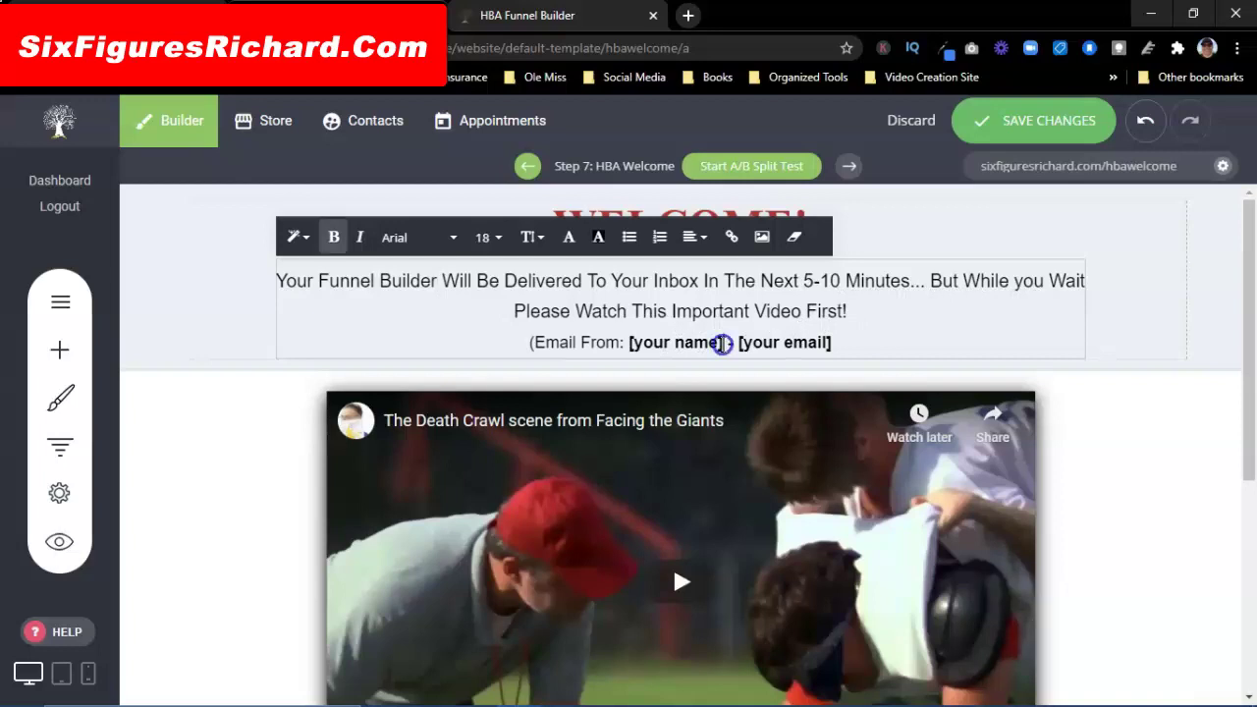
key("BackSpace")
key("BackSpace")
key("BackSpace")
key("BackSpace")
key("BackSpace")
key("BackSpace")
key("BackSpace")
key("BackSpace")
key("BackSpace")
key("BackSpace")
key("BackSpace")
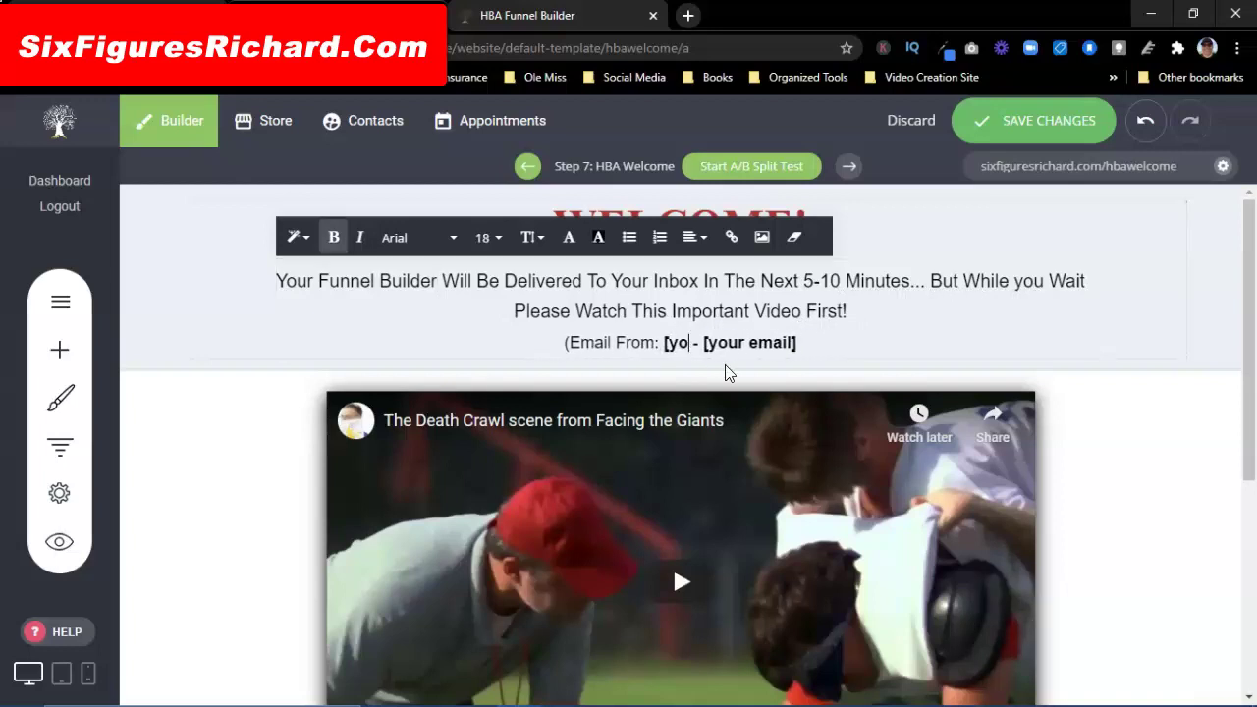
type("Richard")
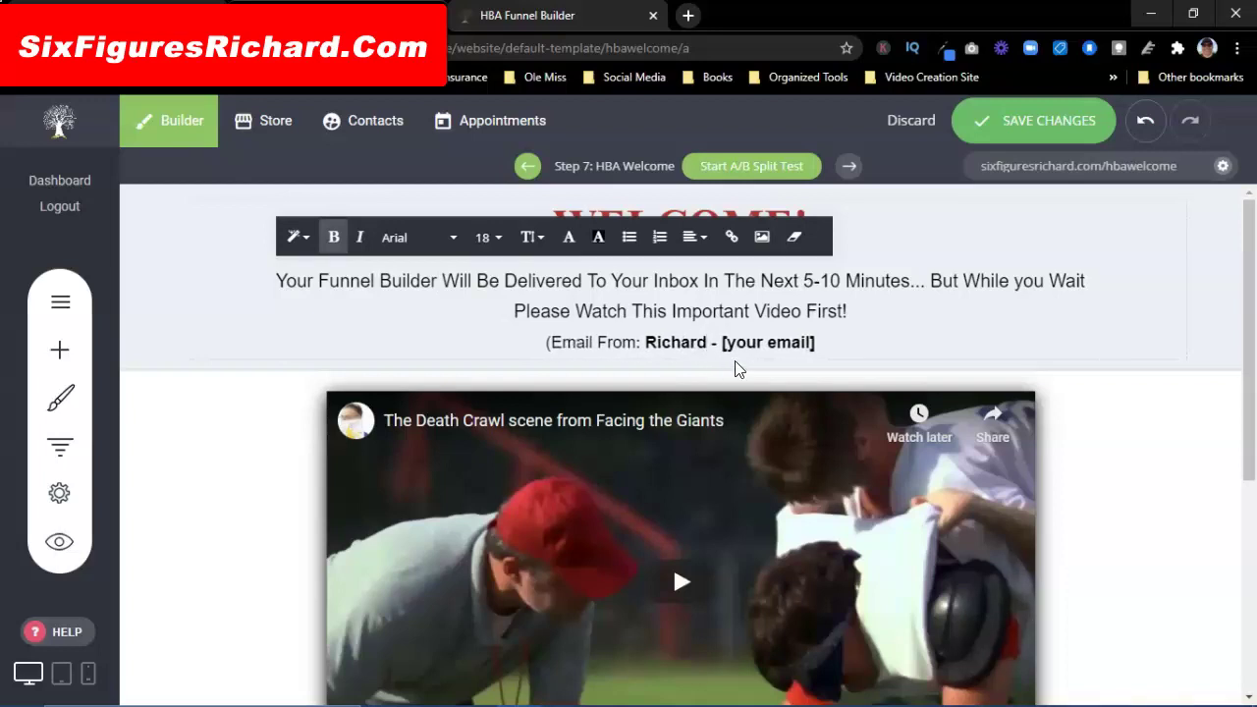
left_click(823, 345)
key("BackSpace")
key("BackSpace")
key("BackSpace")
key("BackSpace")
key("BackSpace")
key("BackSpace")
key("BackSpace")
key("BackSpace")
key("BackSpace")
key("BackSpace")
key("BackSpace")
key("BackSpace")
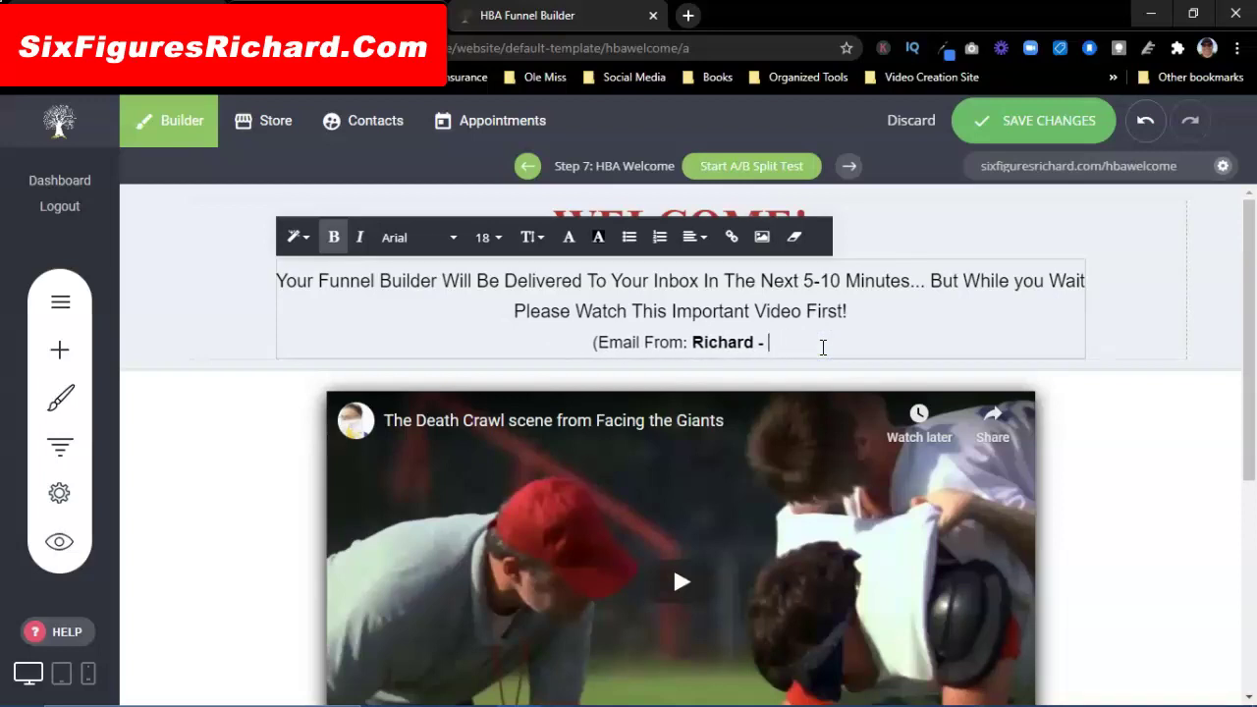
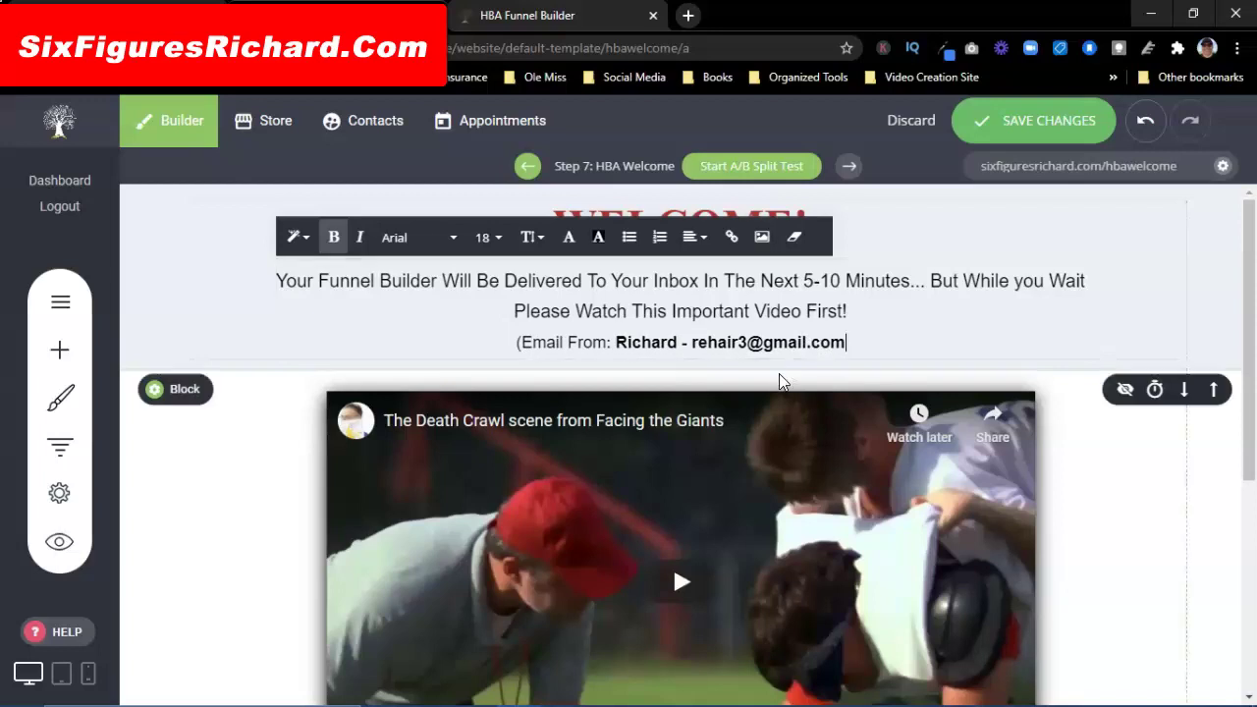
scroll(746, 387, "down", 3)
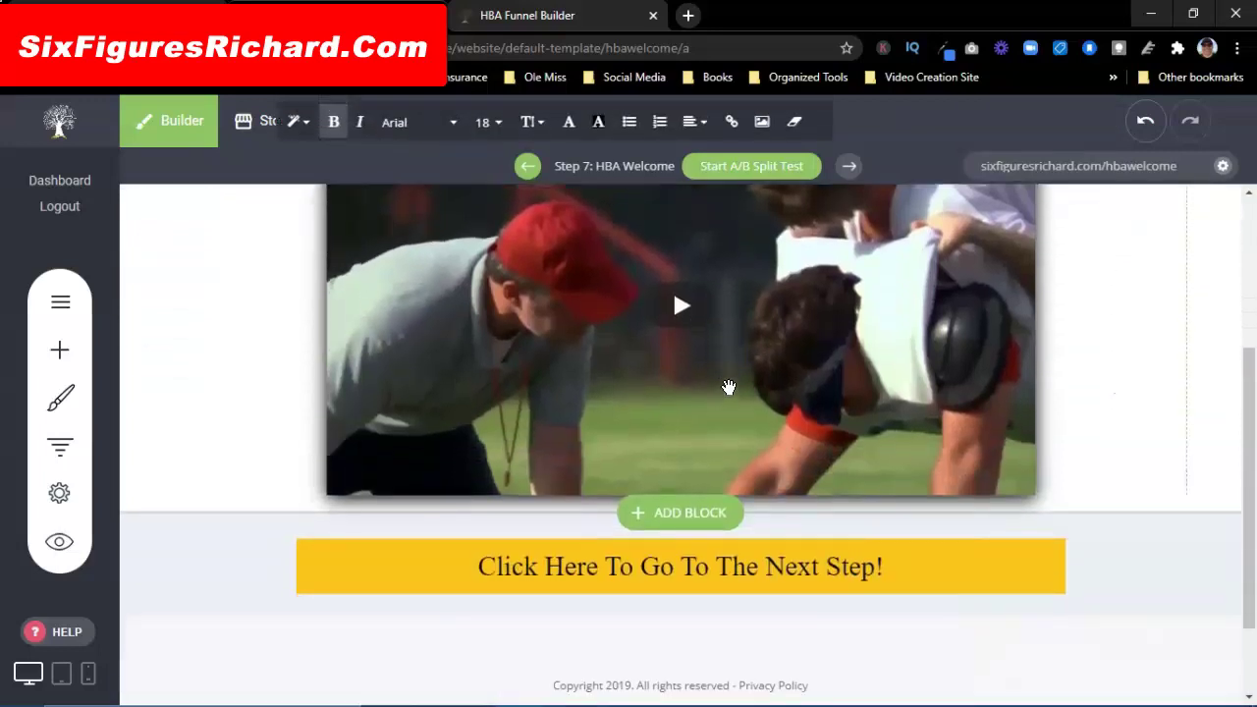
Step: Set the yellow button's link type to External Link and copy the HBA members intro page address
left_click(702, 572)
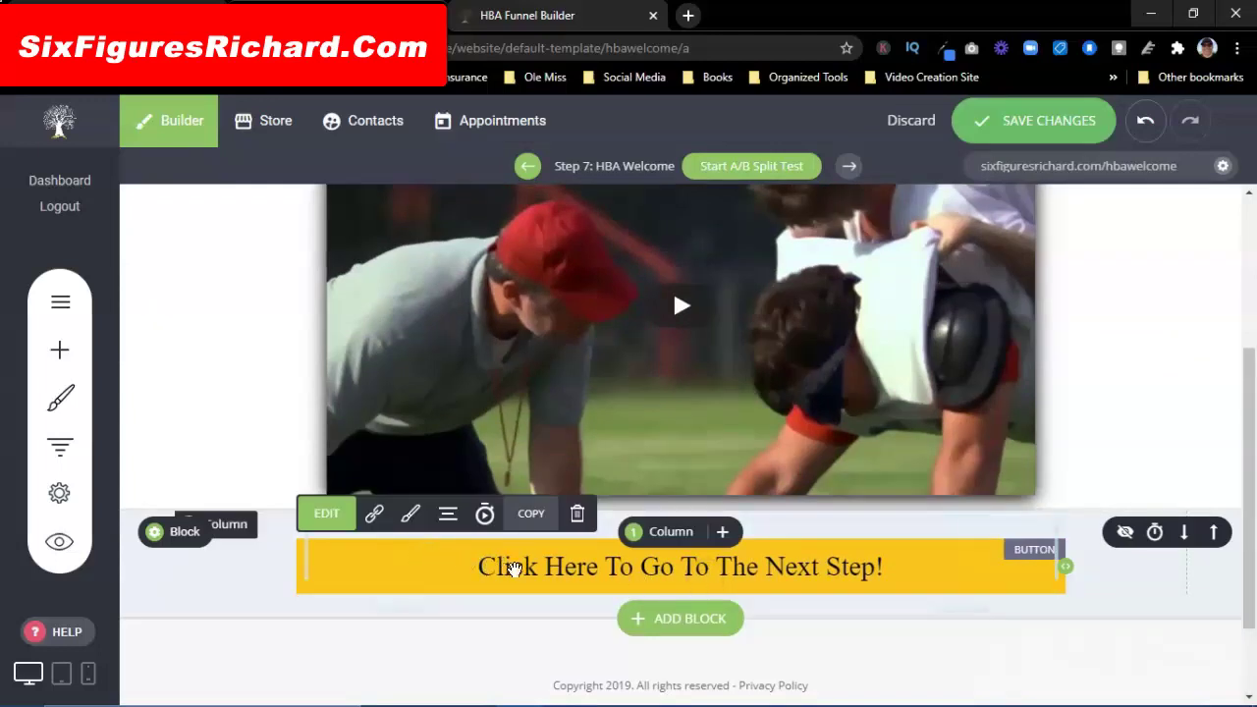
left_click(375, 518)
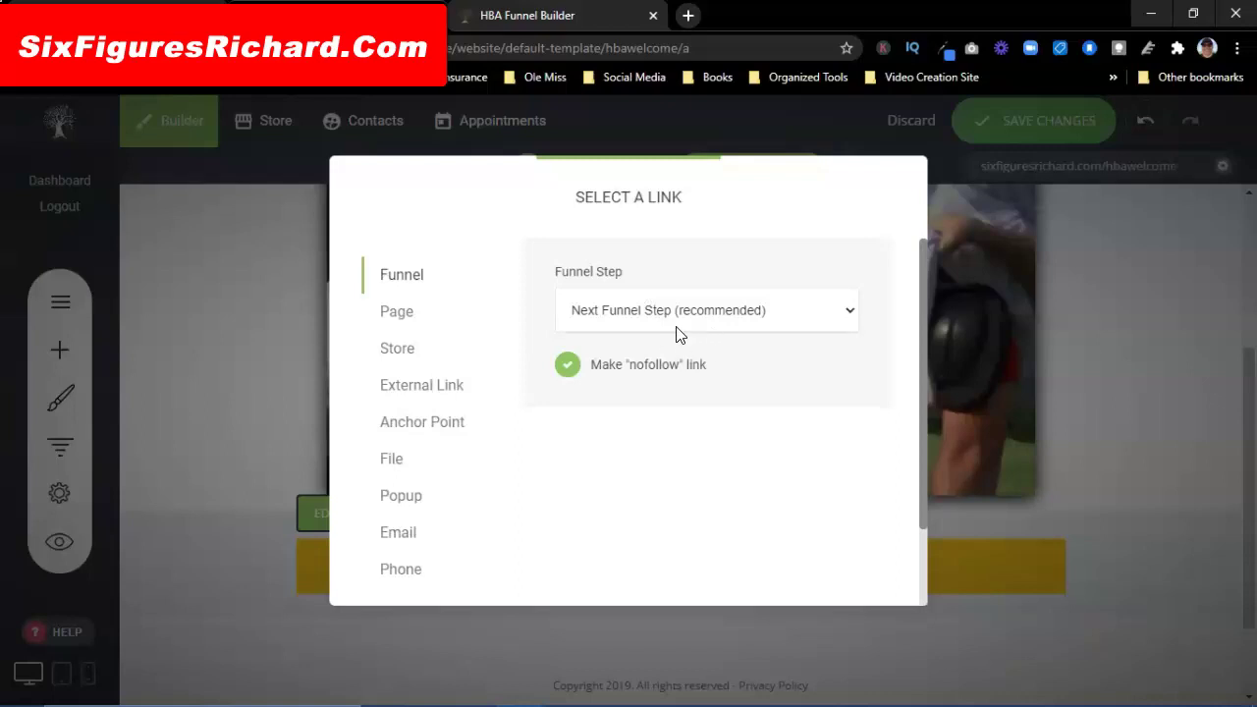
left_click(430, 391)
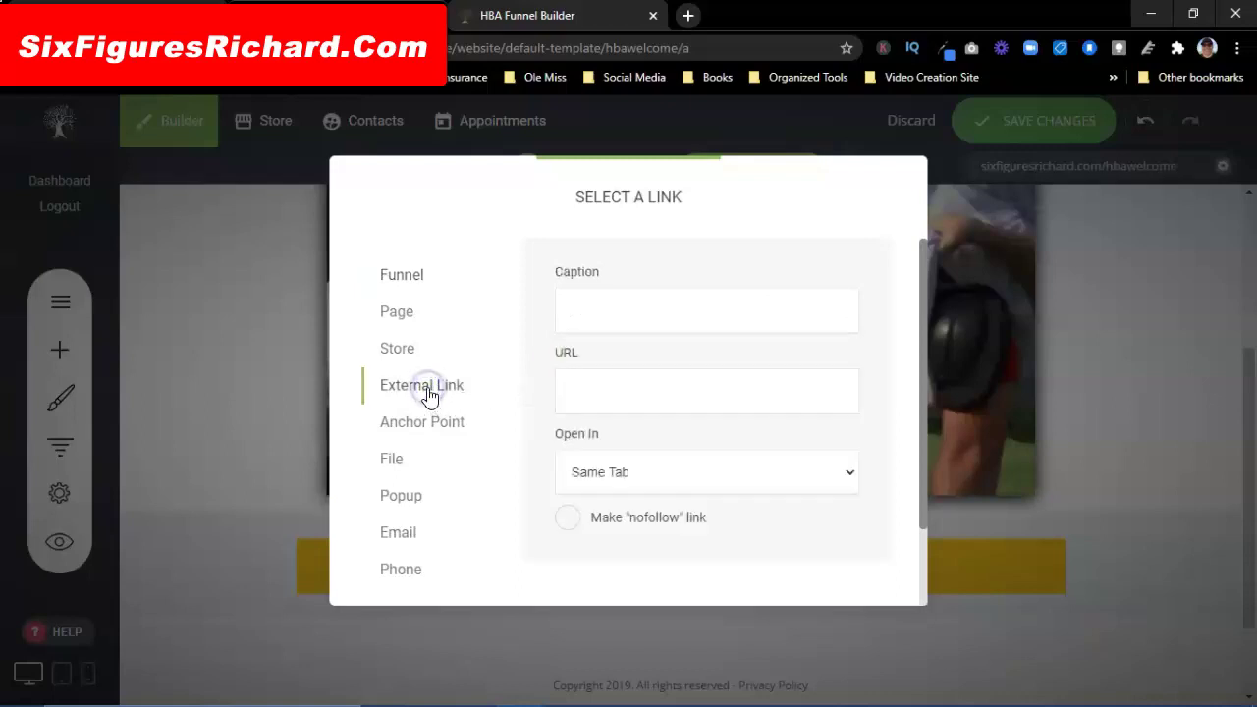
left_click(569, 15)
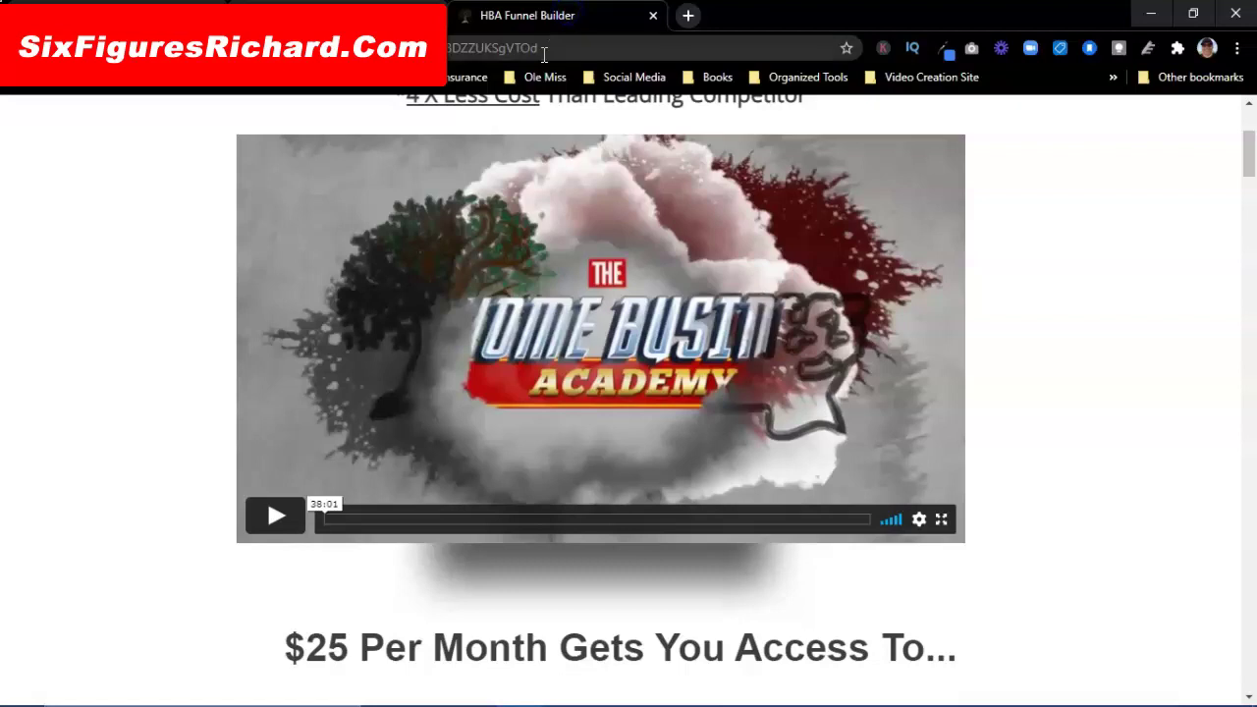
left_click(543, 54)
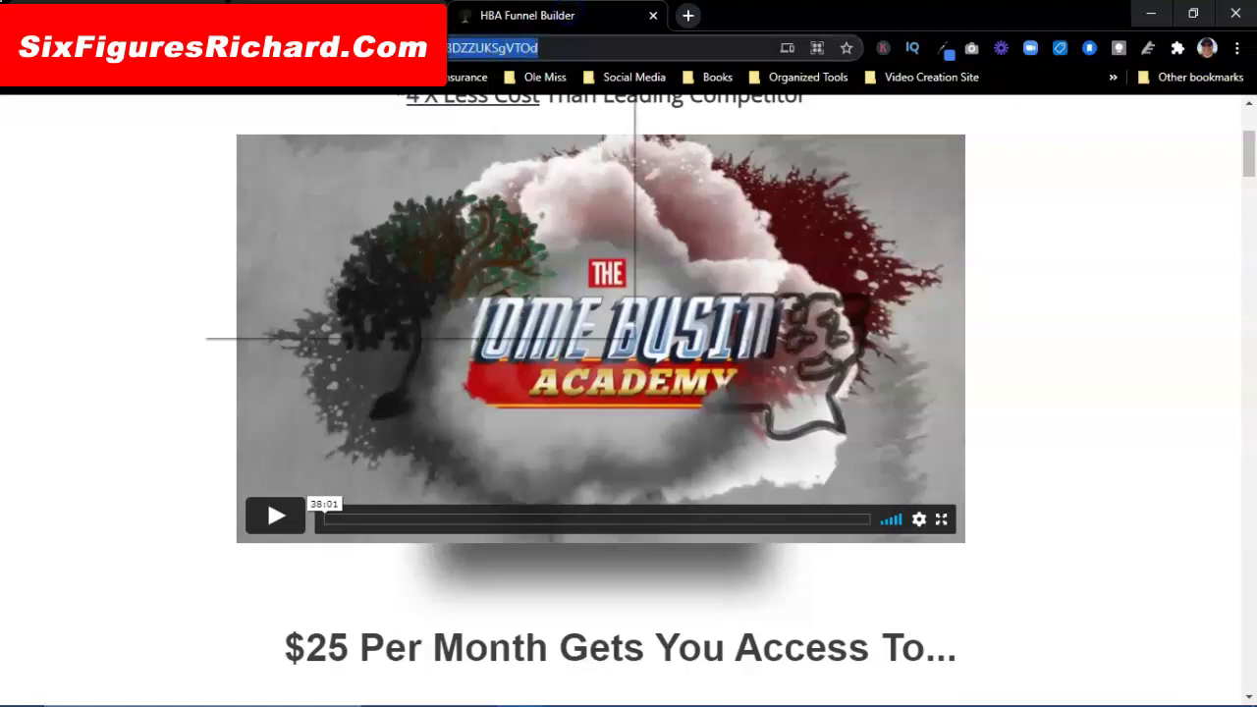
right_click(200, 49)
left_click(243, 173)
Step: Paste the copied address as the button's external link and confirm it
key("ctrl+Tab")
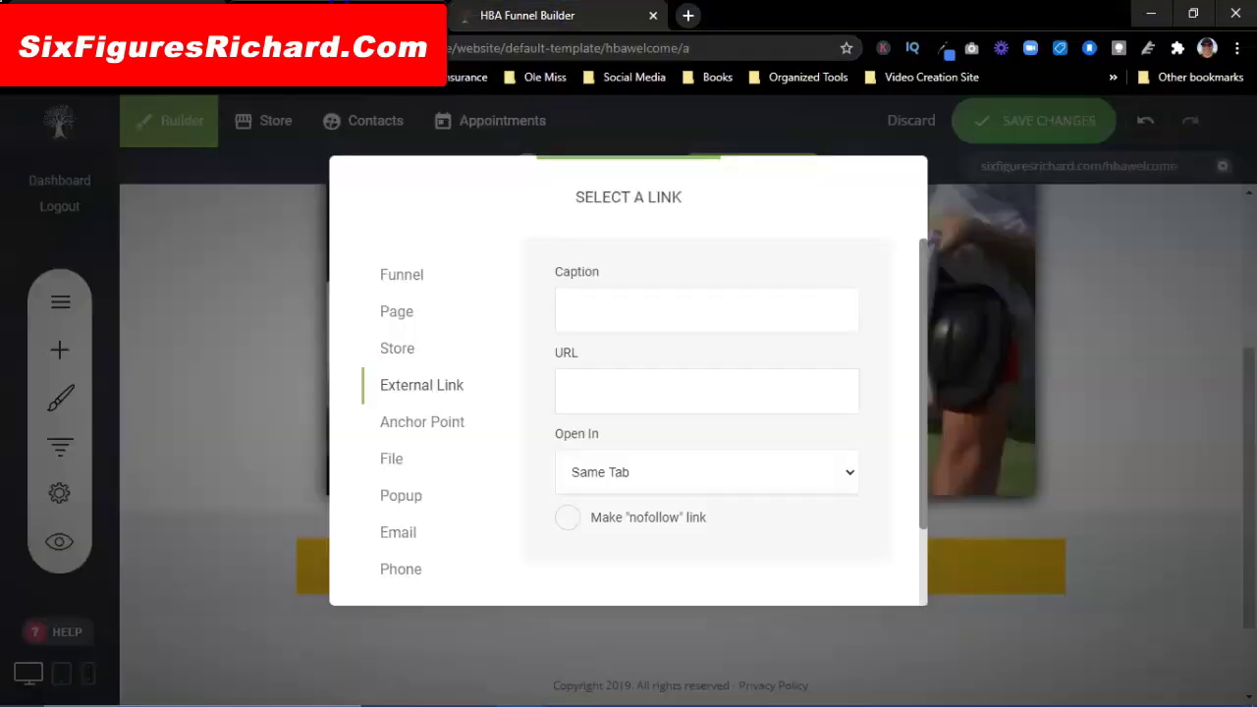
left_click(588, 394)
right_click(588, 395)
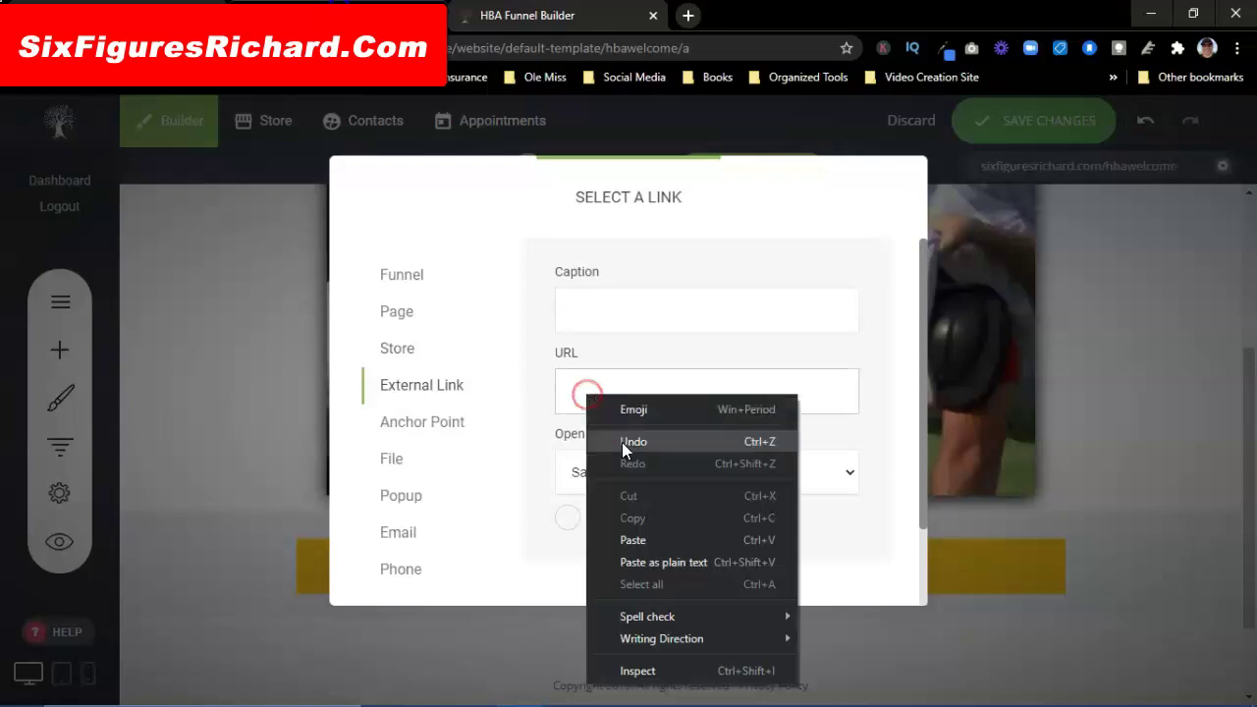
left_click(619, 543)
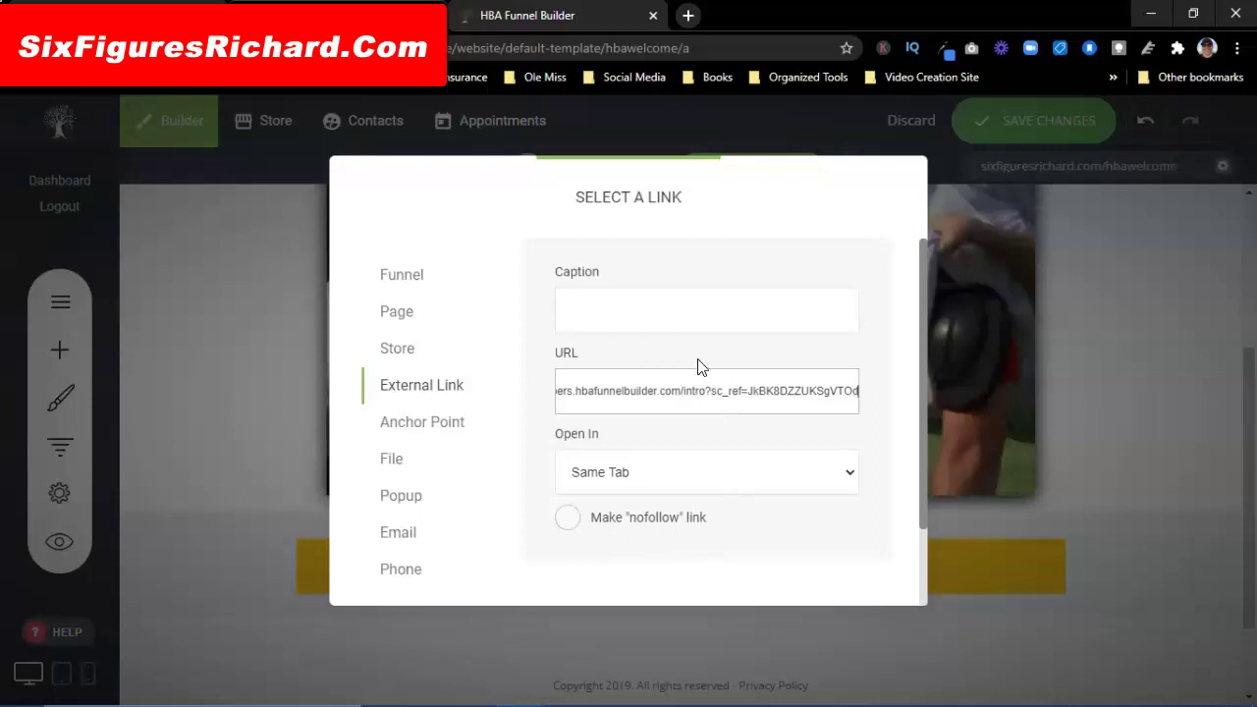
left_click(1060, 269)
left_click(1062, 300)
left_click_drag(921, 349, 921, 458)
left_click(845, 562)
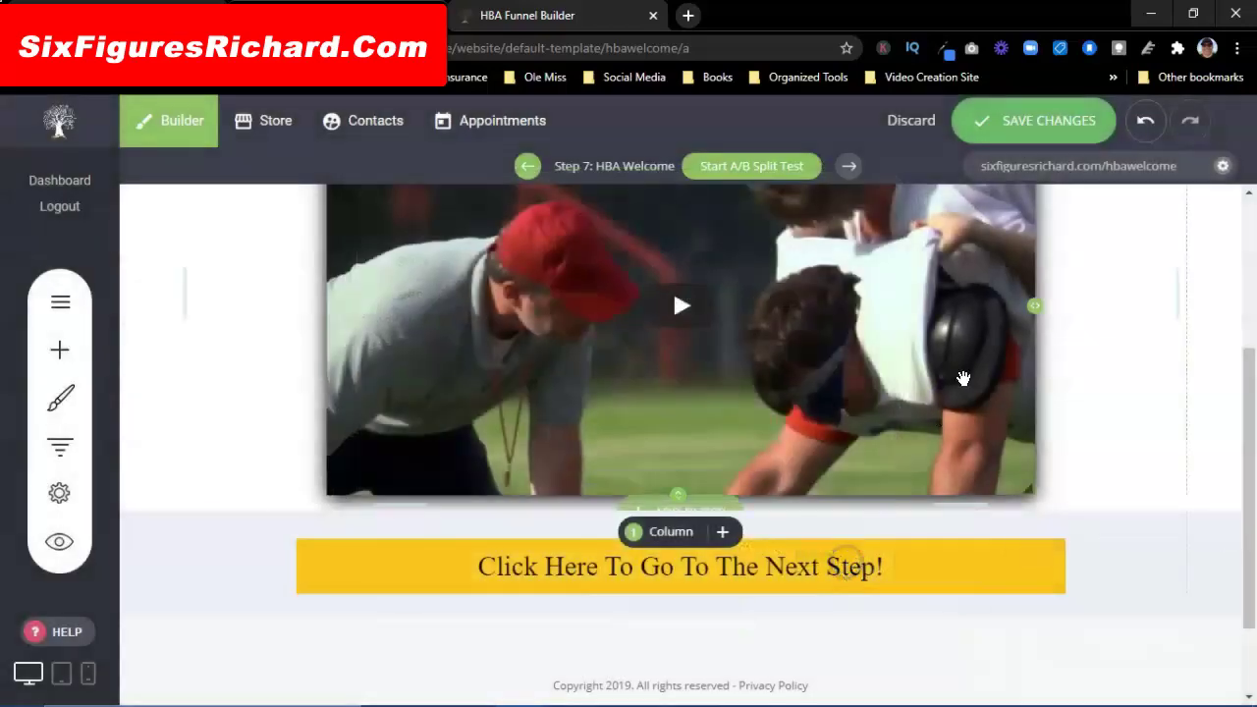
Step: Save the page changes and open a new browser tab
left_click(1031, 128)
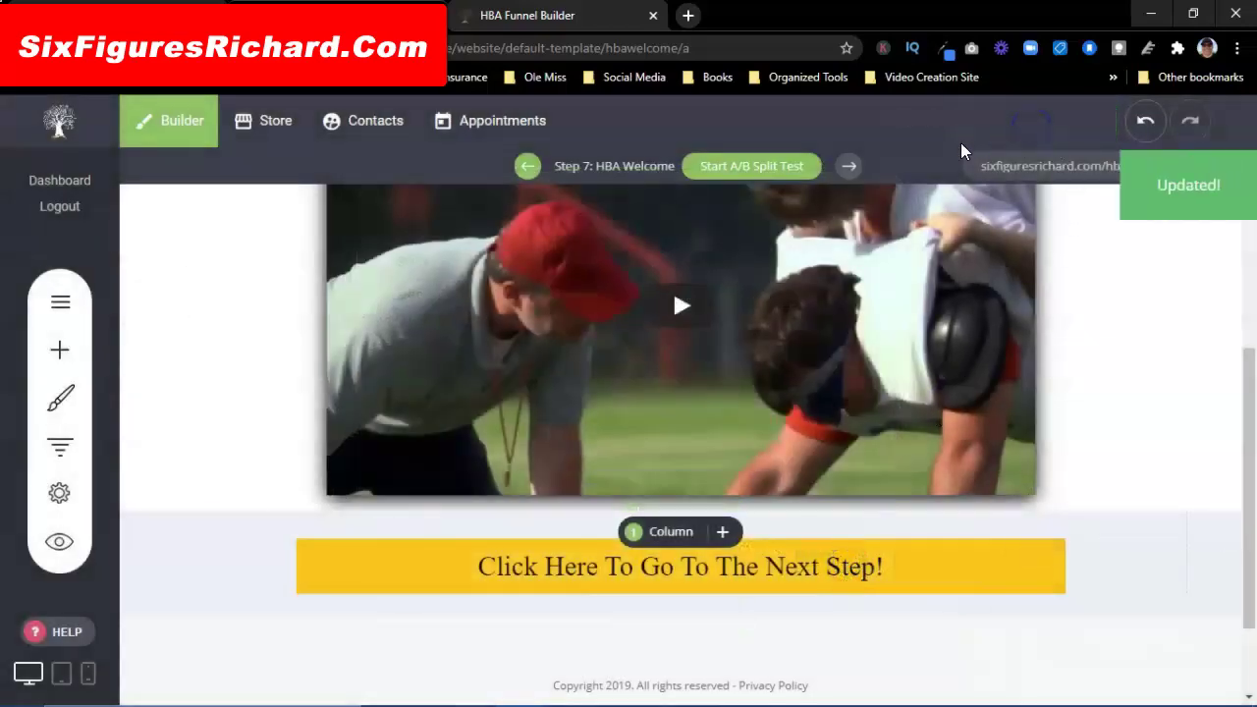
scroll(649, 467, "up", 3)
scroll(649, 467, "down", 1)
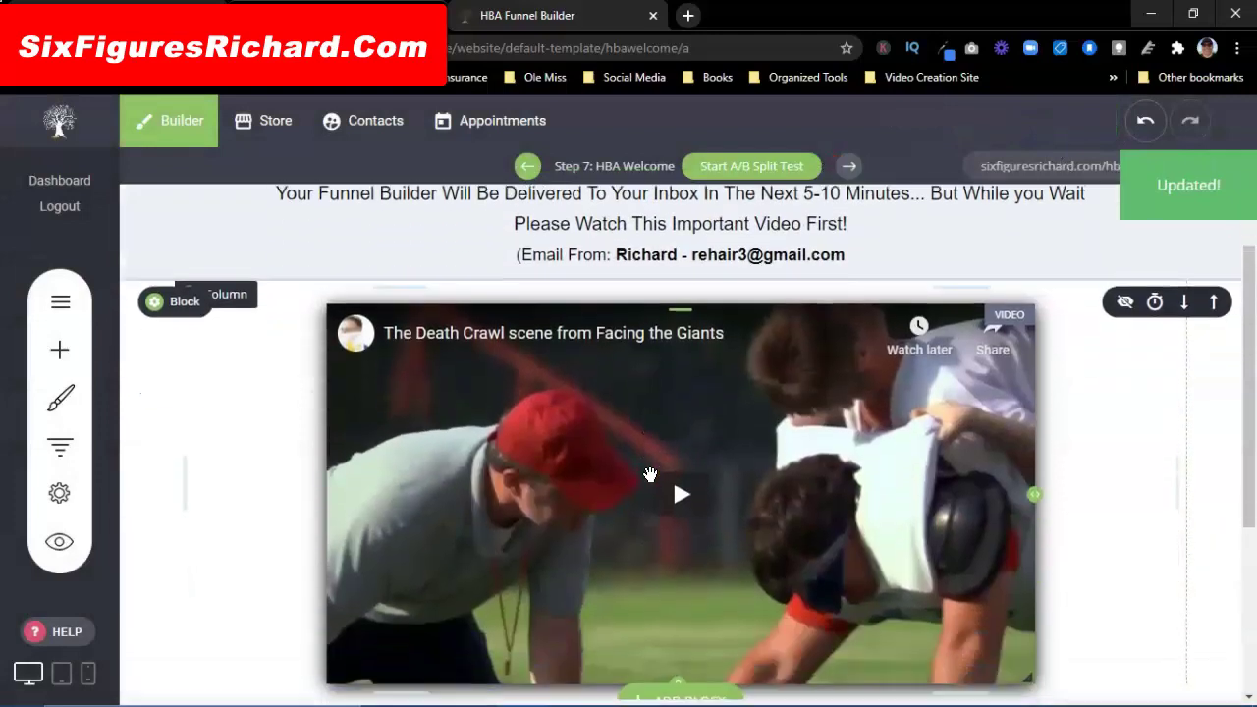
left_click(690, 15)
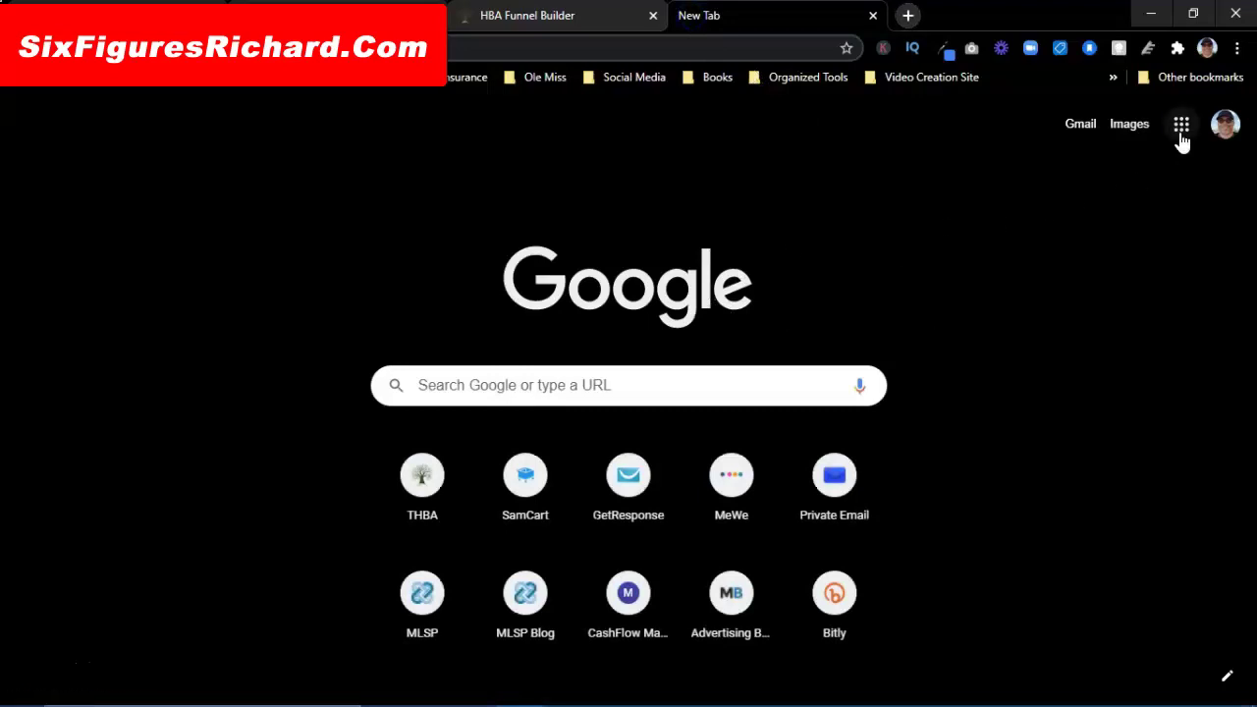
Step: Go to YouTube Studio through YouTube from the Google apps menu
left_click(1181, 128)
left_click(1099, 196)
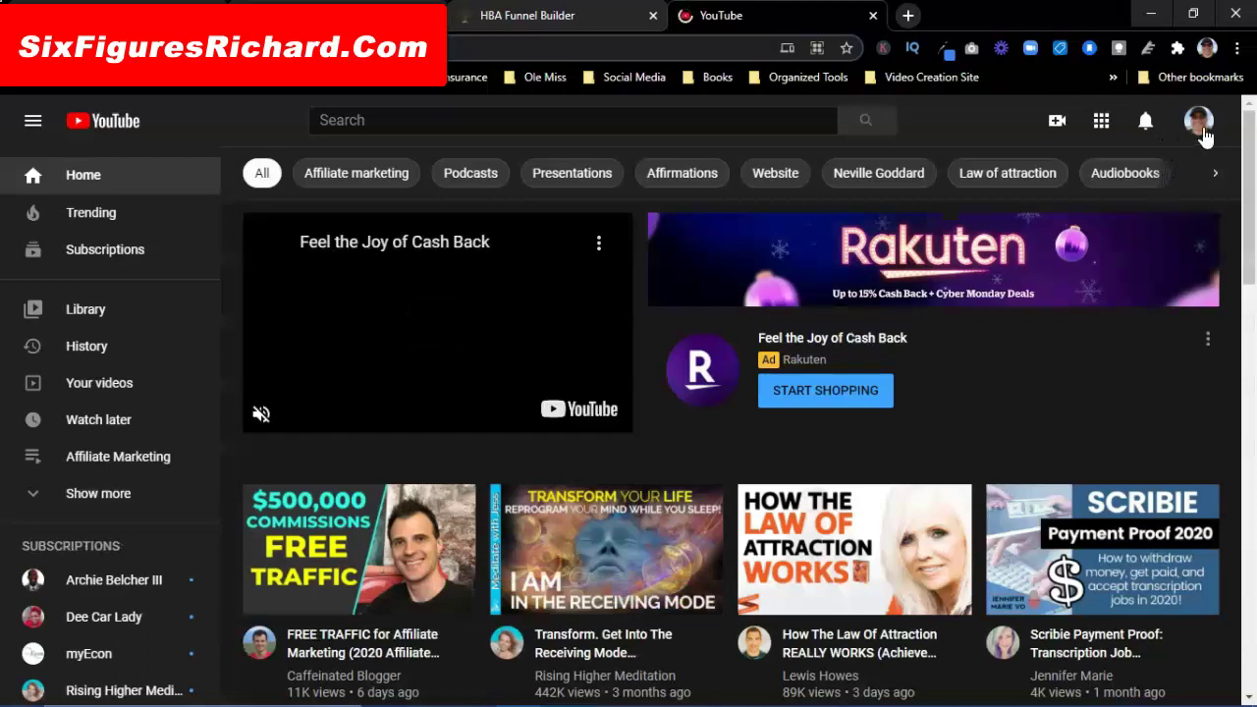
left_click(1201, 128)
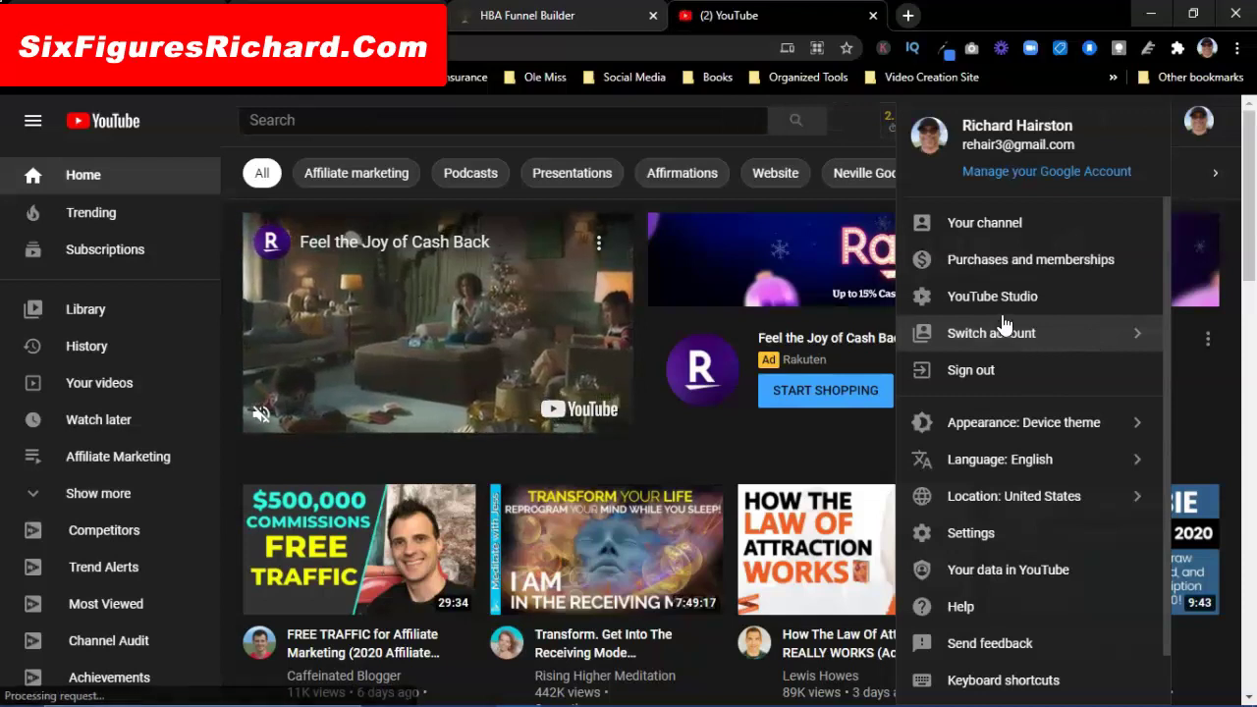
left_click(994, 297)
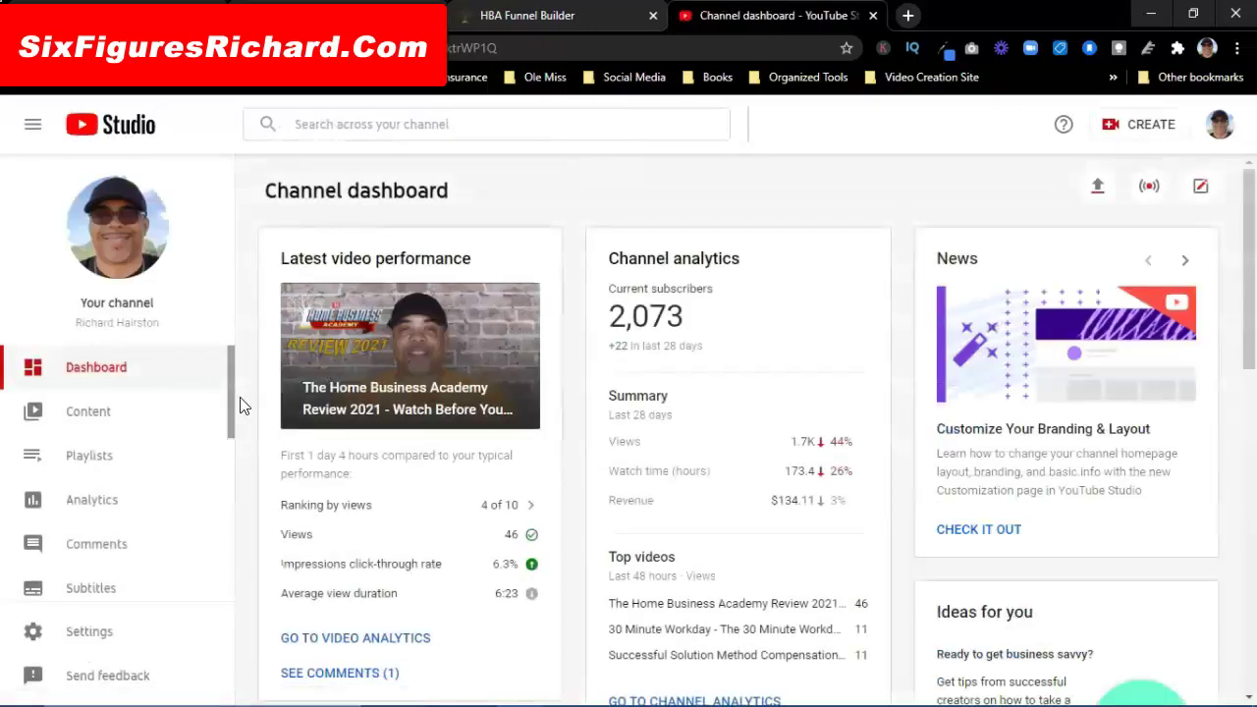
Step: Open The Home Business Academy Review 2021 video's details from Content, then return to the builder
left_click(89, 412)
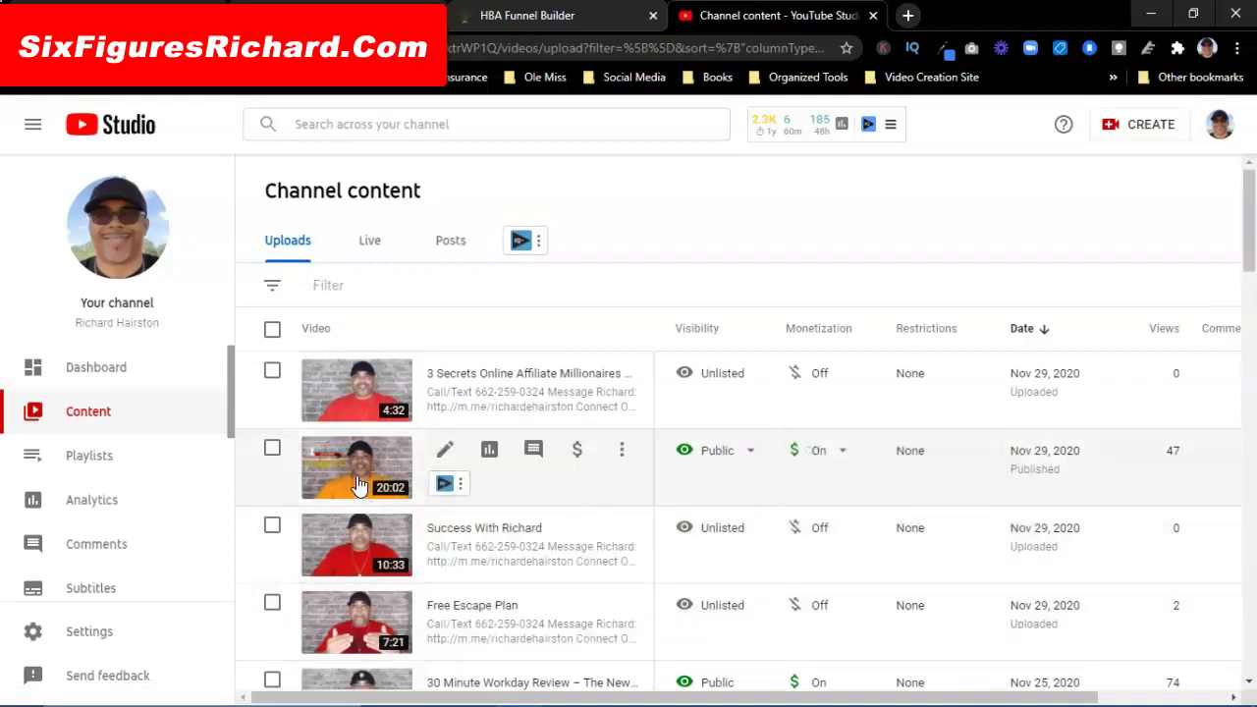
scroll(358, 484, "down", 1)
scroll(358, 491, "down", 1)
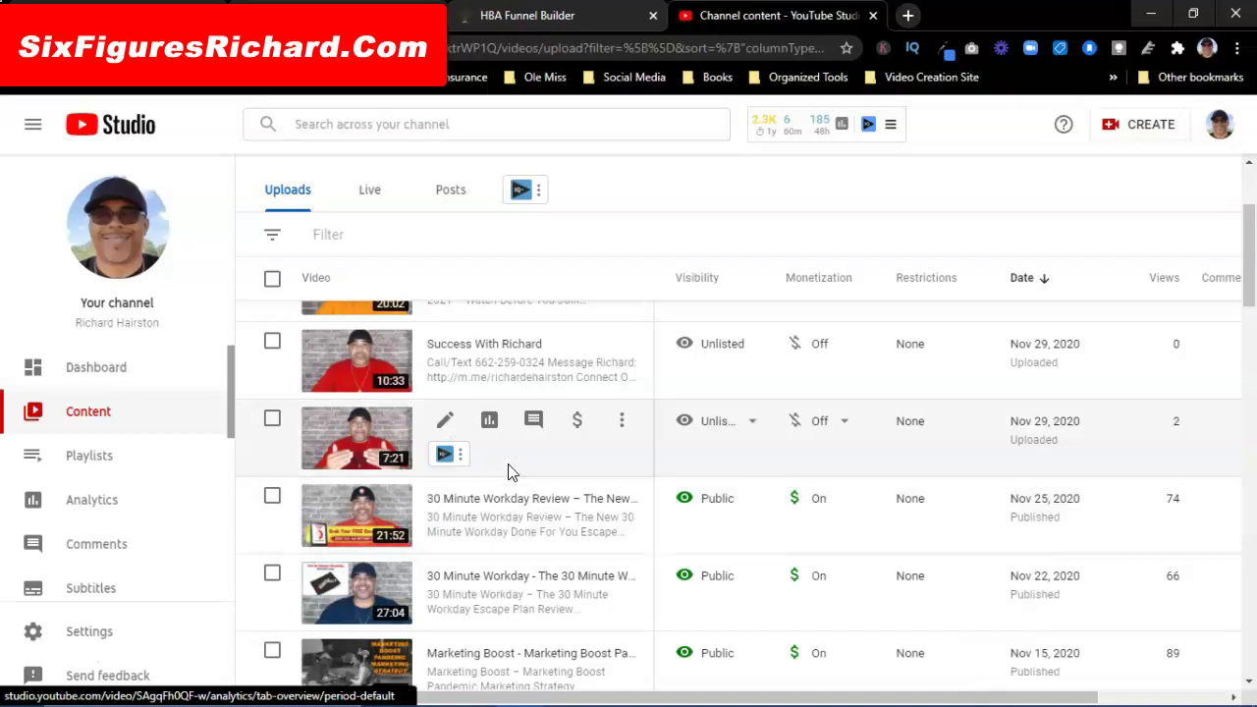
scroll(507, 471, "down", 3)
scroll(514, 508, "up", 5)
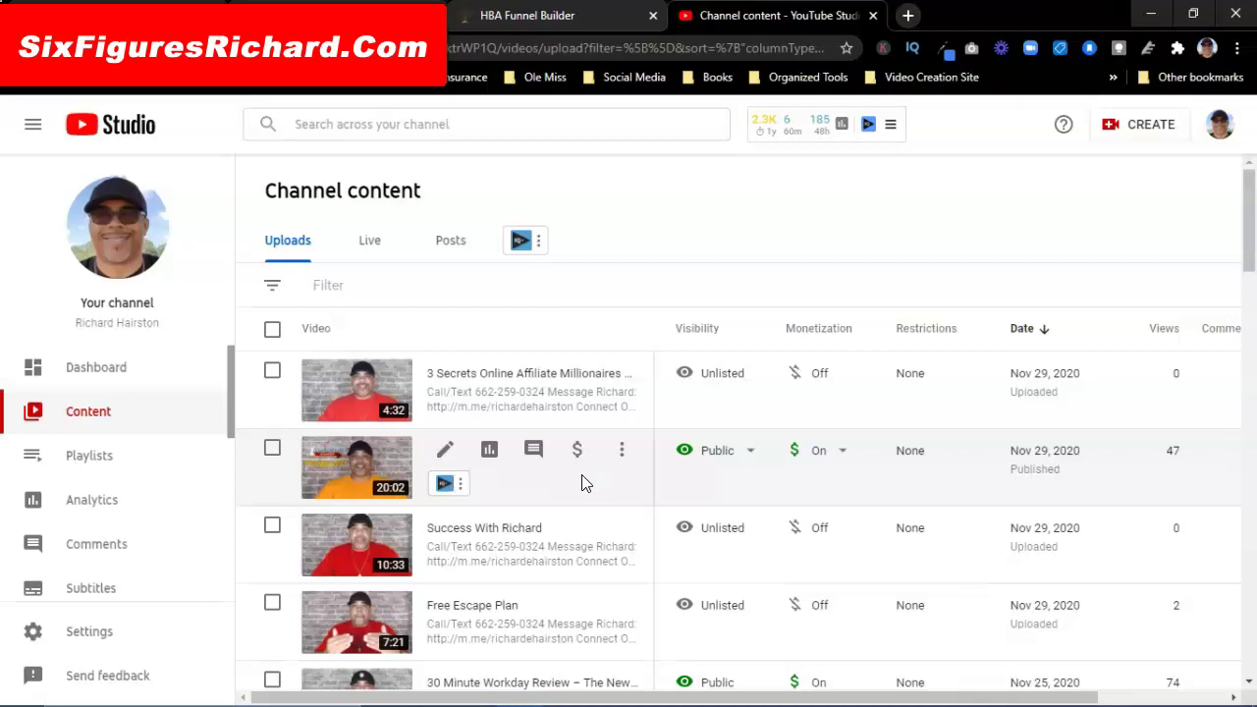
left_click(378, 462)
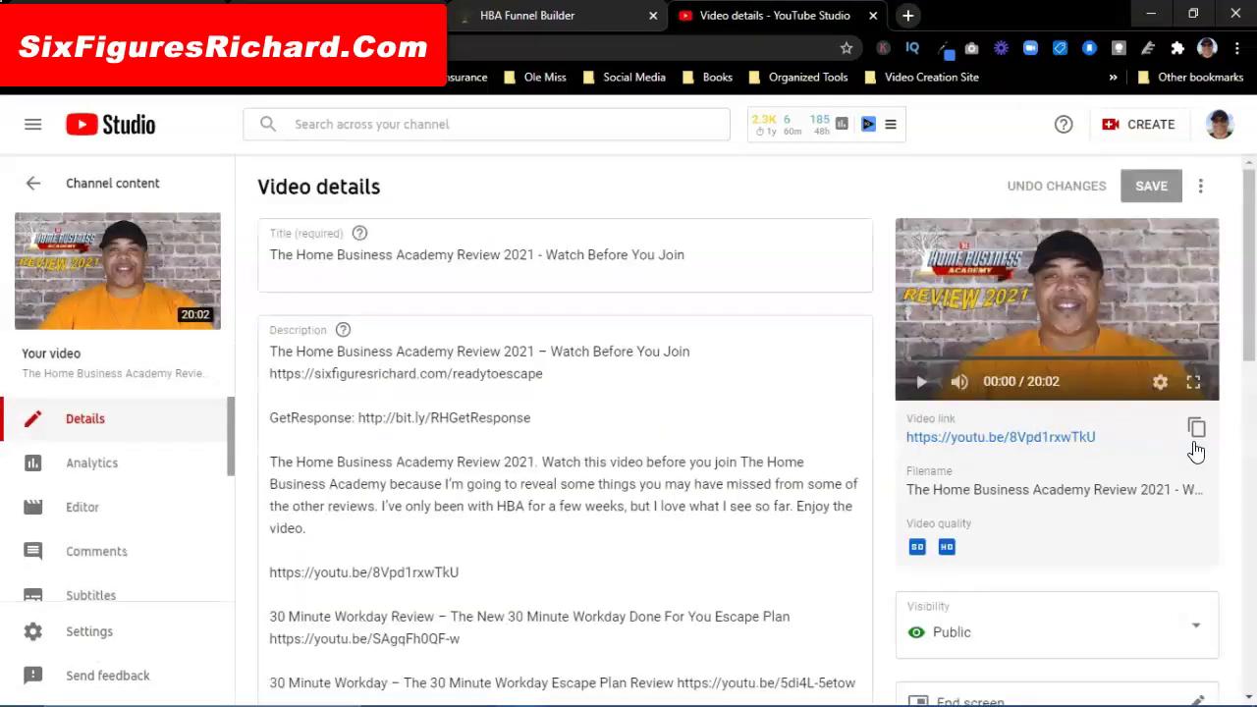
left_click(536, 15)
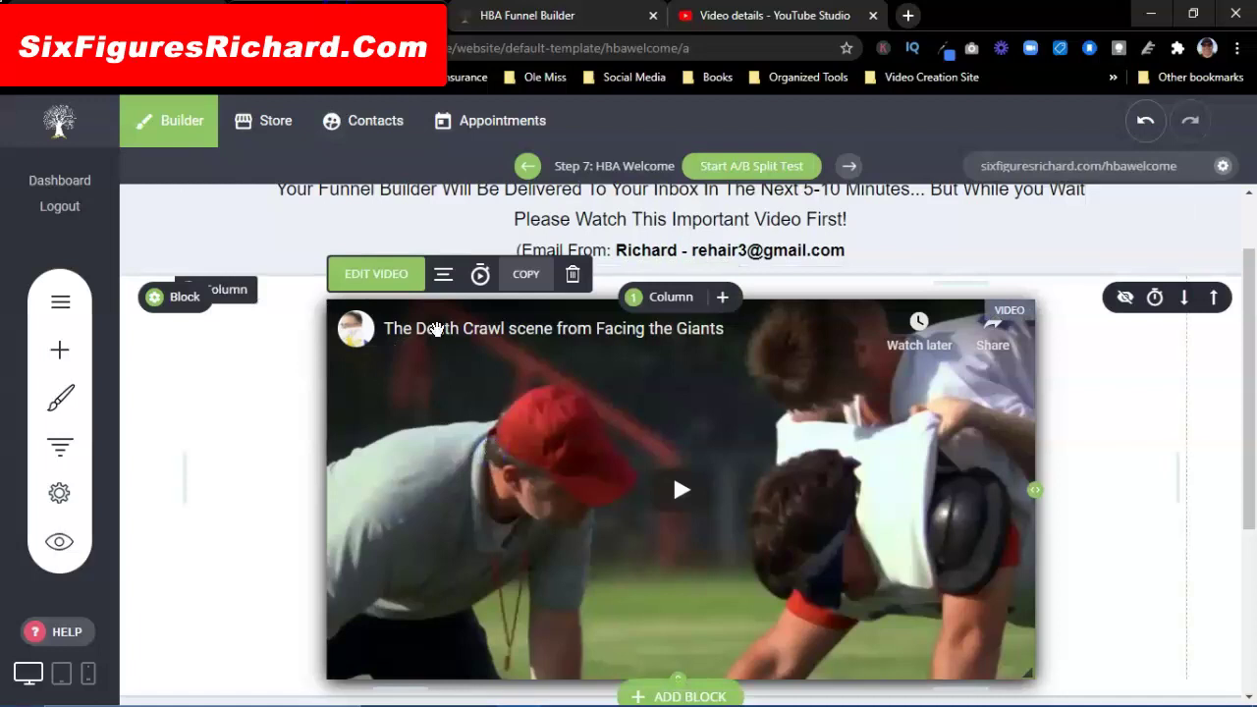
left_click(391, 279)
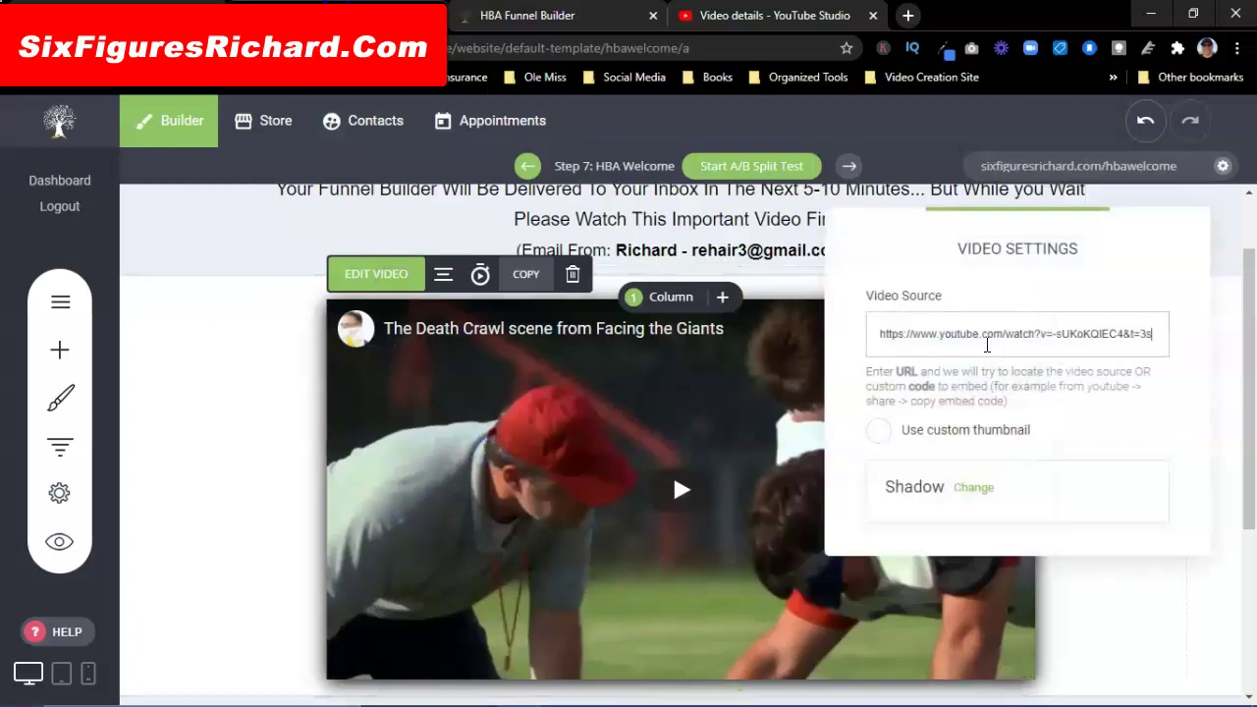
left_click_drag(877, 335, 1186, 337)
key("ctrl+v")
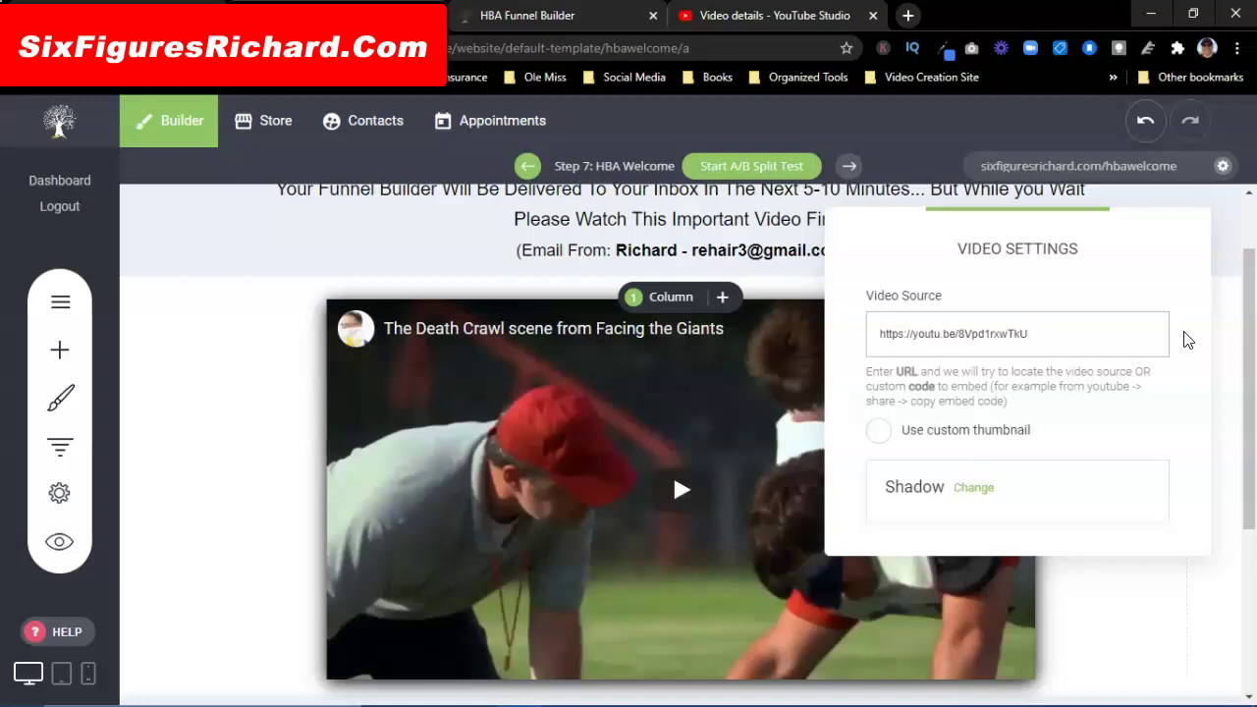
left_click(416, 256)
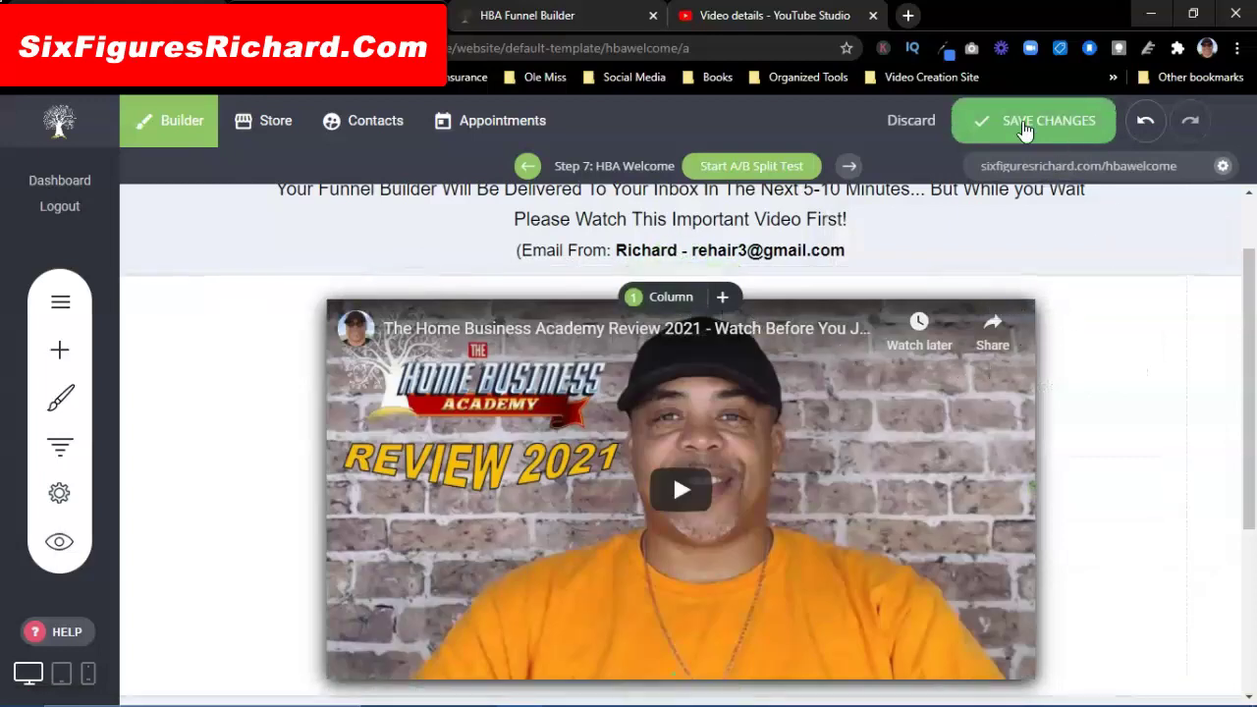
left_click(1018, 120)
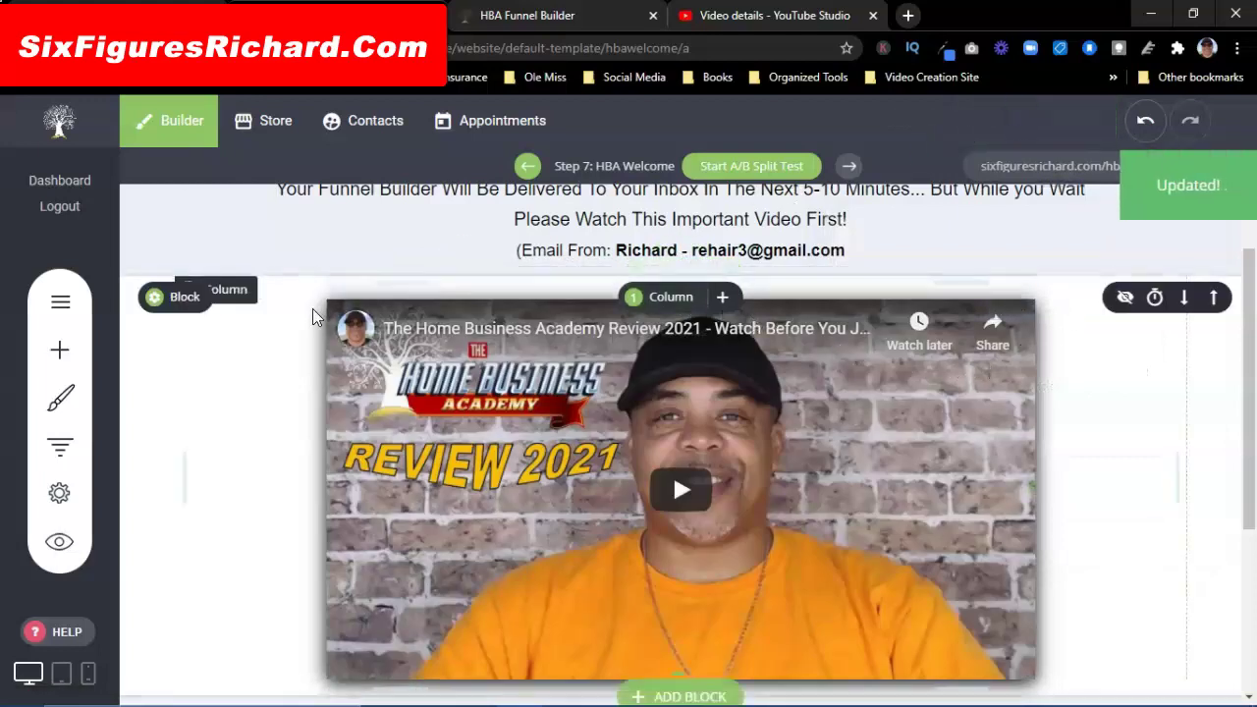
scroll(314, 316, "down", 1)
scroll(312, 317, "down", 2)
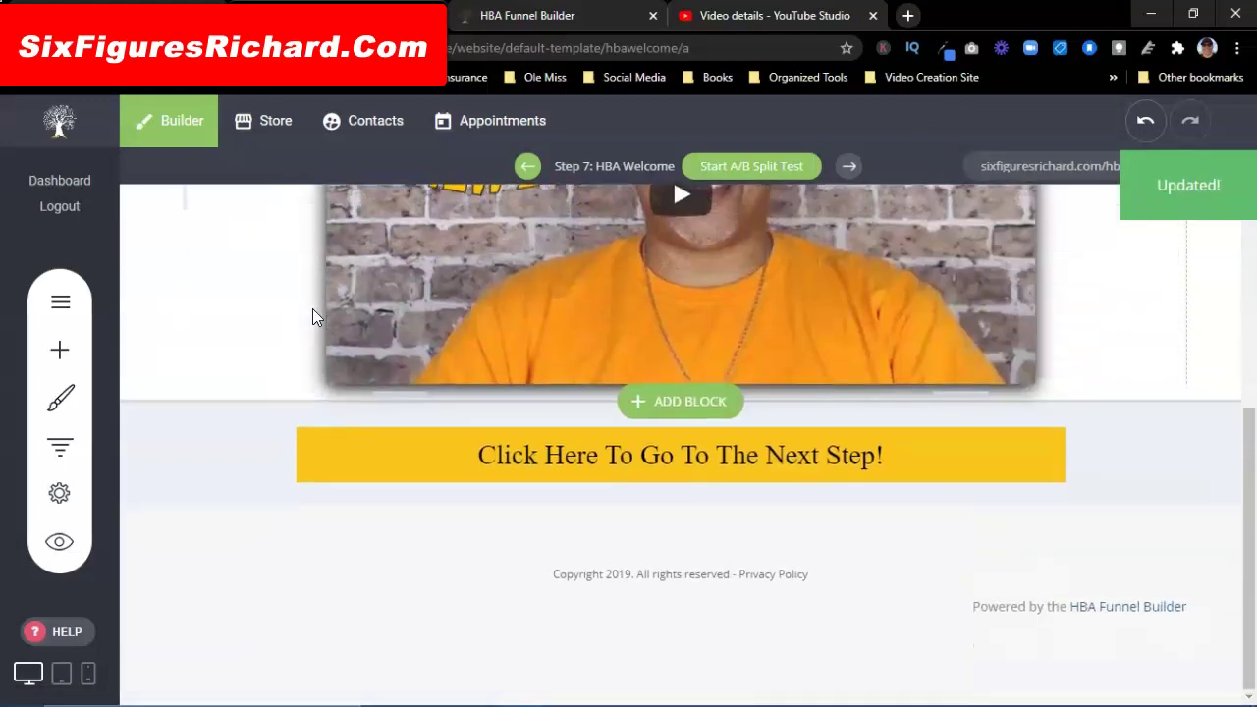
Step: Set the next-step button's Button Color to black from Global Colors
left_click(583, 462)
left_click(409, 408)
left_click(850, 238)
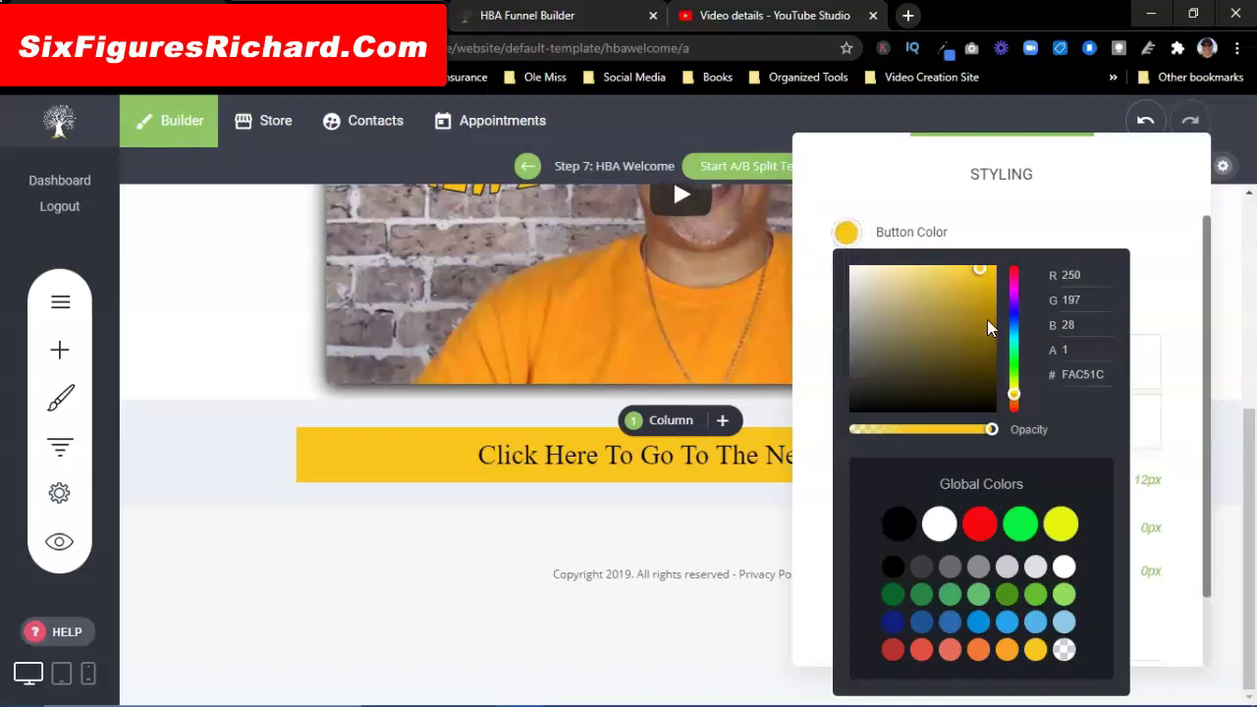
left_click(898, 523)
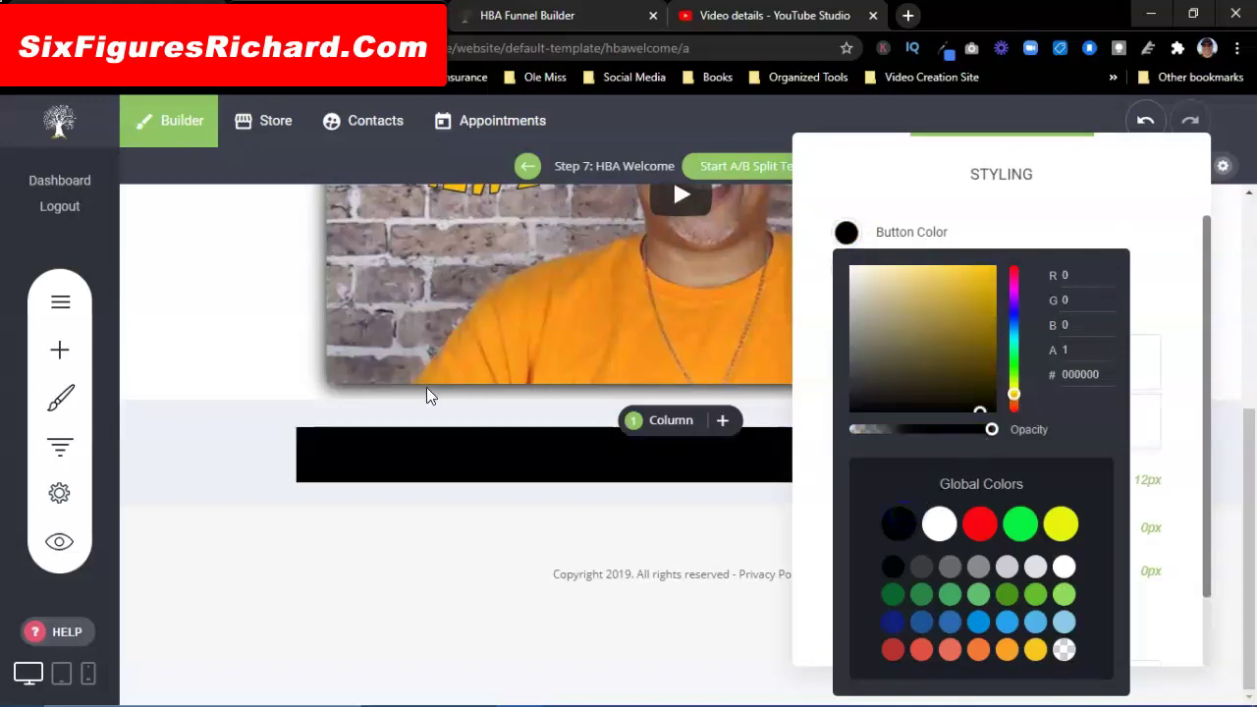
left_click(842, 192)
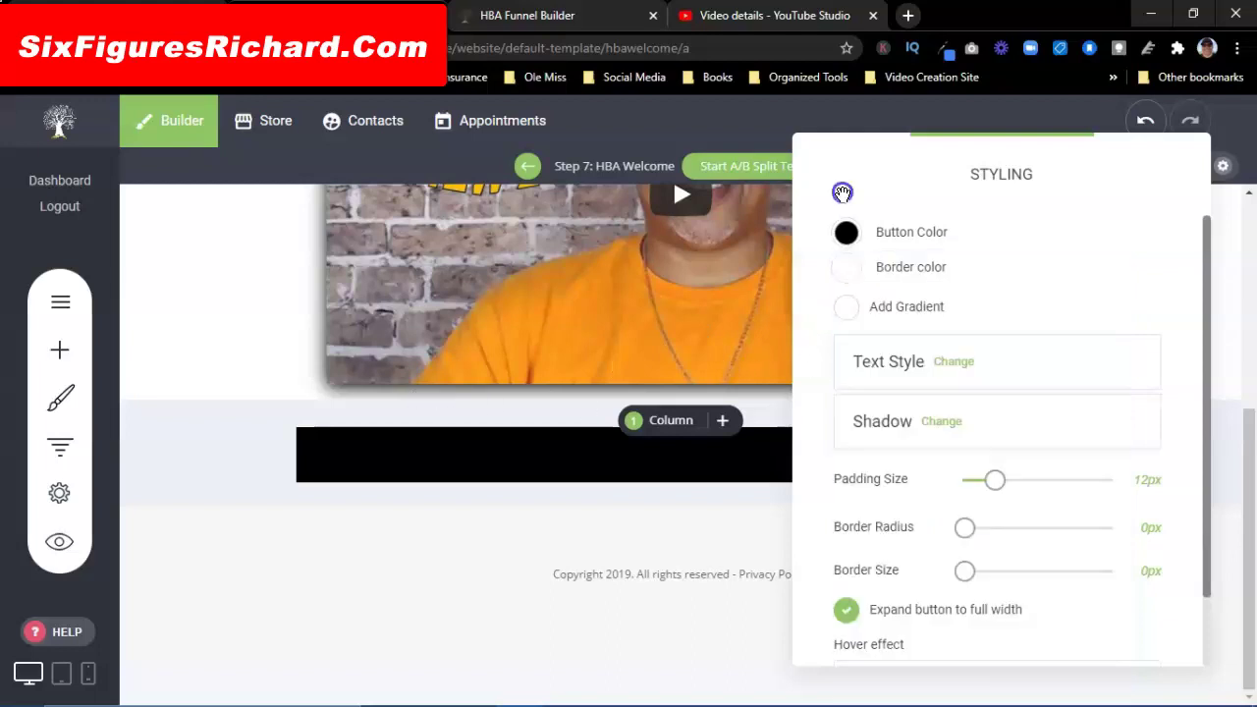